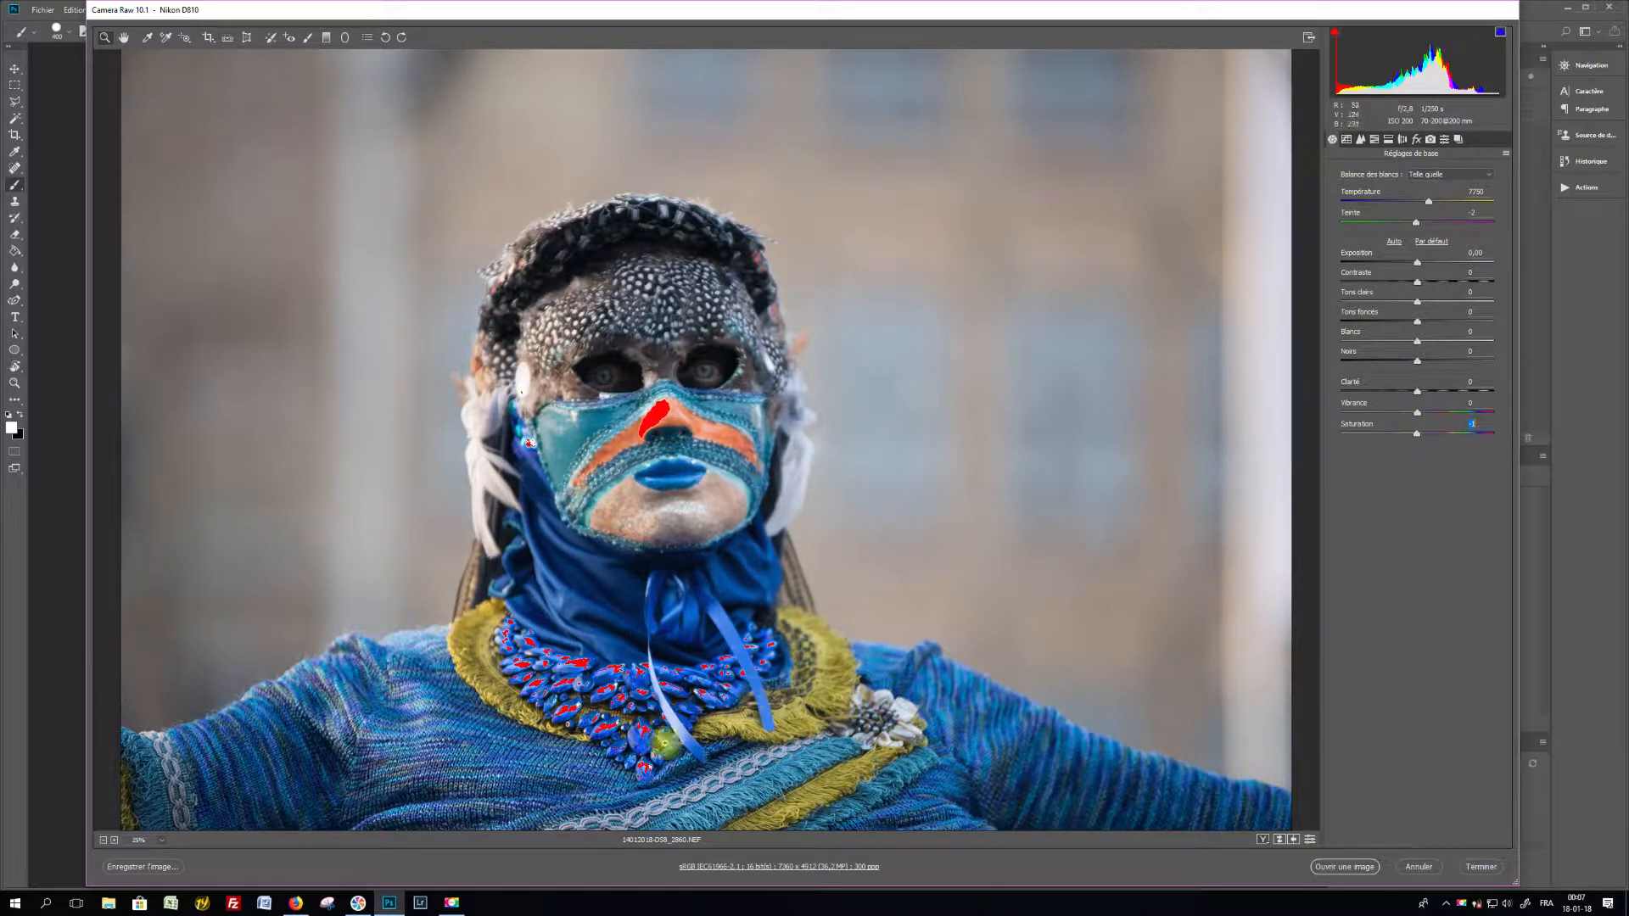
Step: Set the output colour space in the workflow options to ProPhoto RGB
left_click(765, 867)
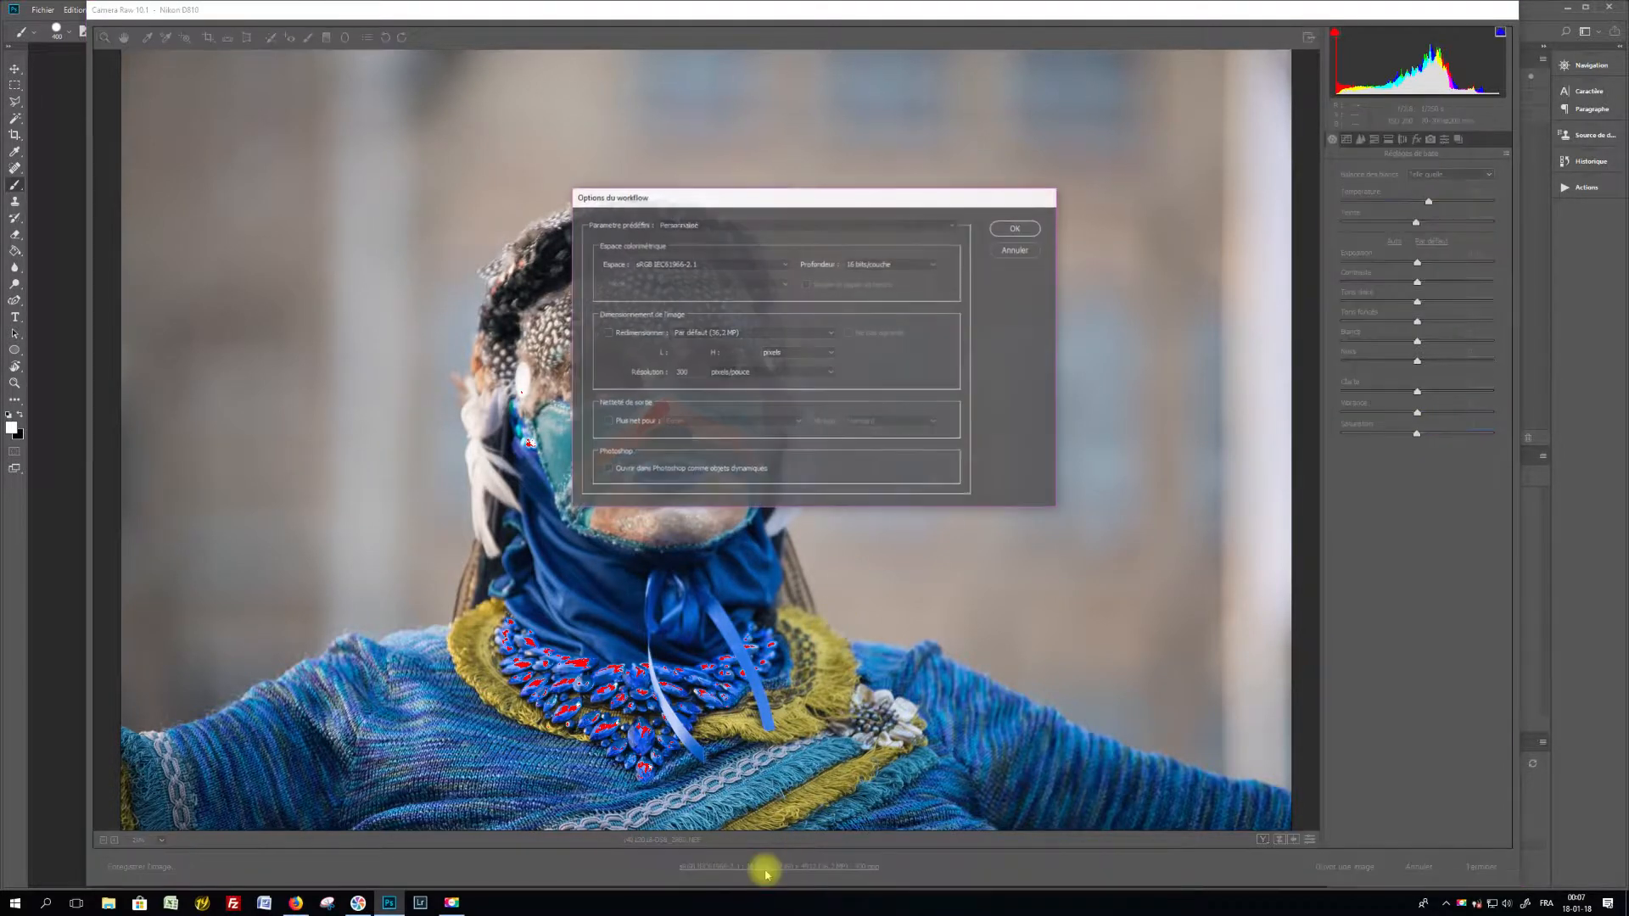
left_click(787, 264)
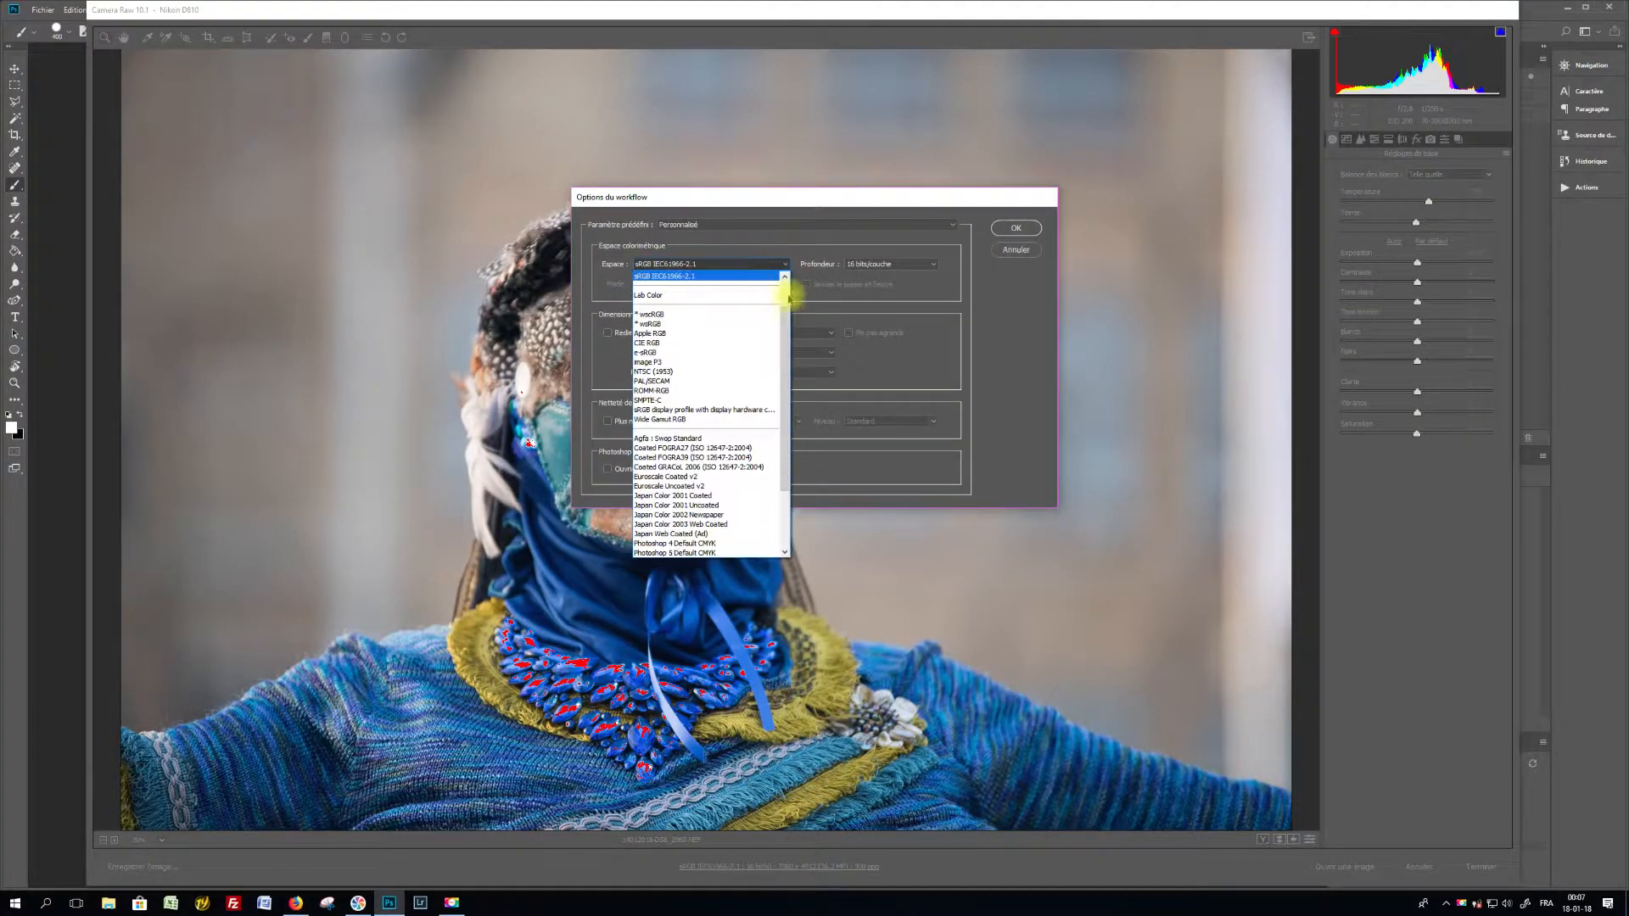
scroll(789, 293, "up", 3)
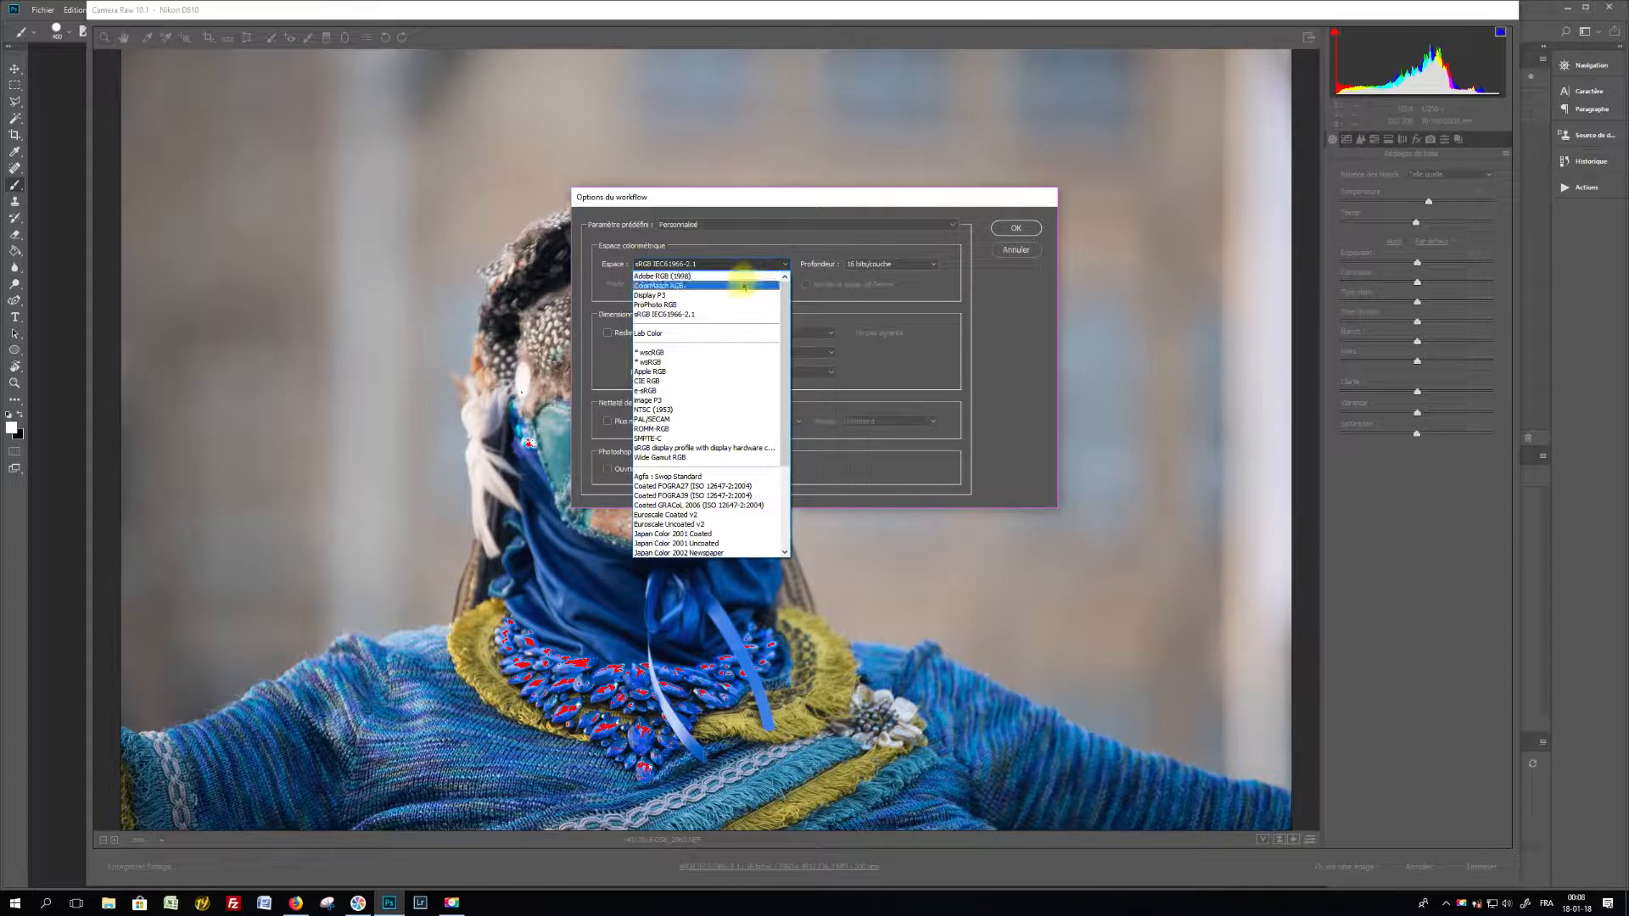
left_click(726, 308)
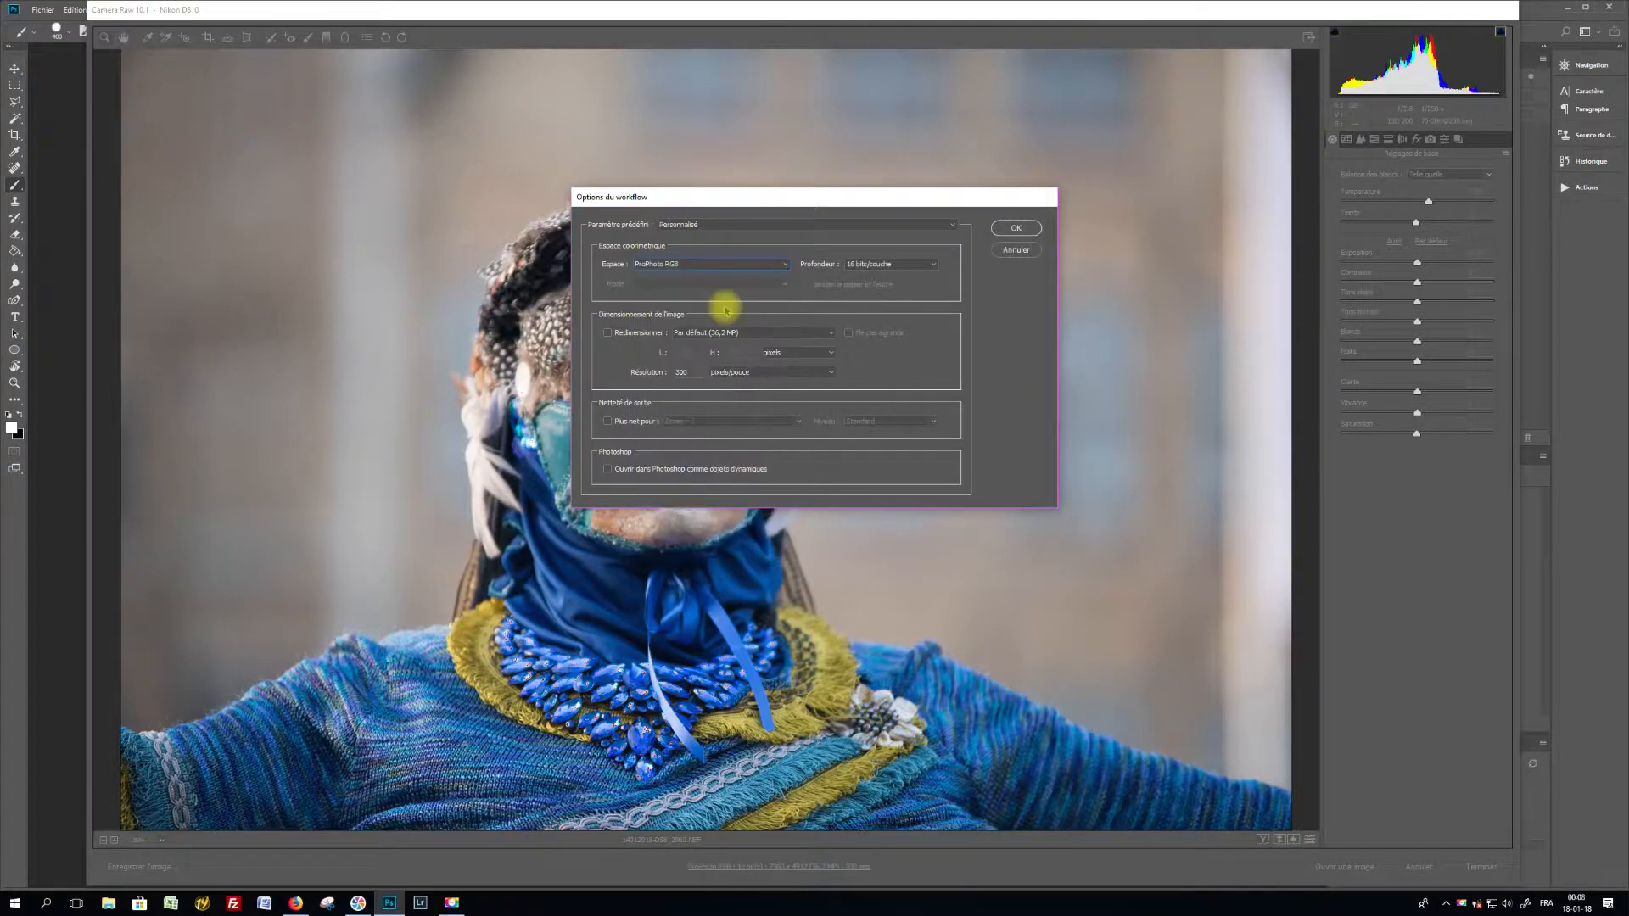
left_click(1005, 229)
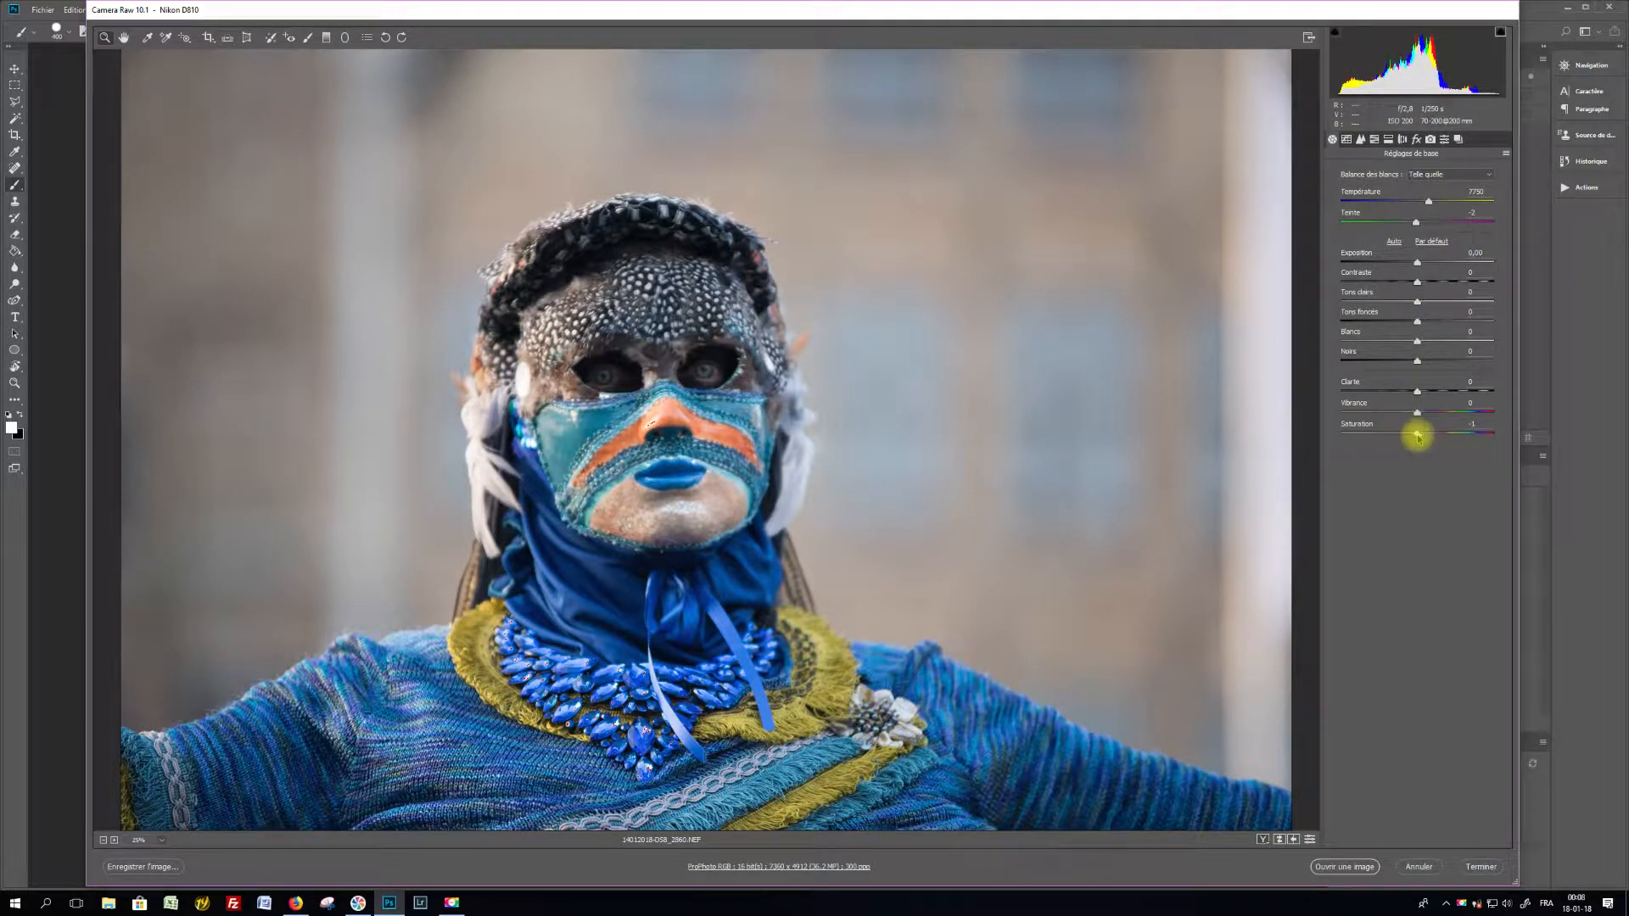
Step: Raise the photo's Saturation to +100 with the highlight clipping warning displayed
left_click_drag(1417, 436, 1500, 430)
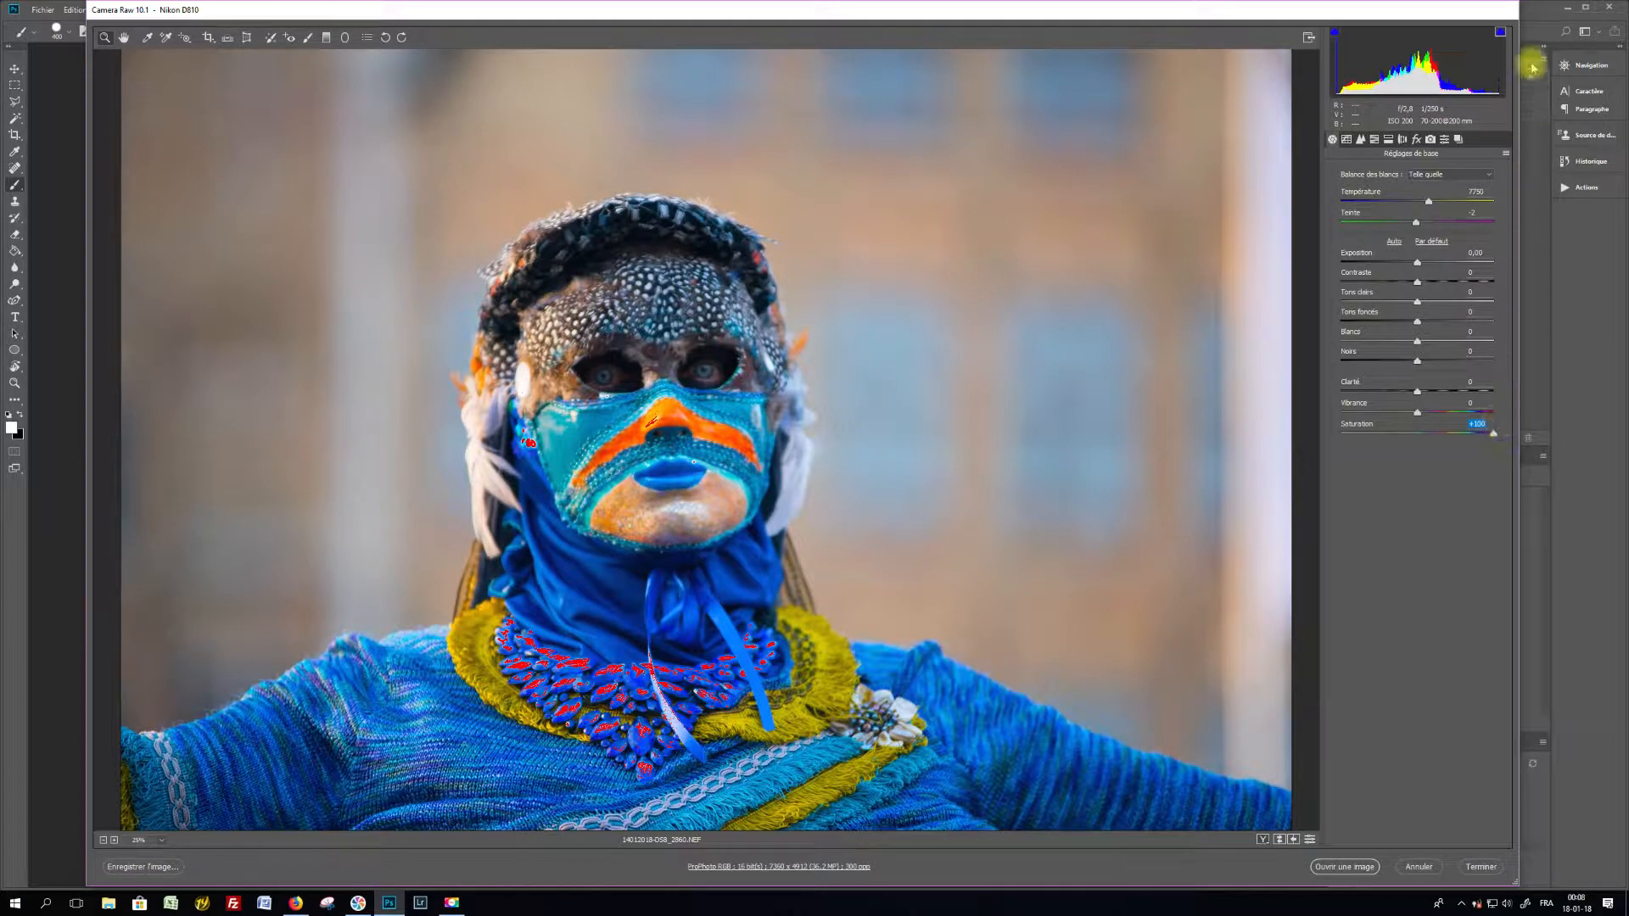
left_click(1501, 31)
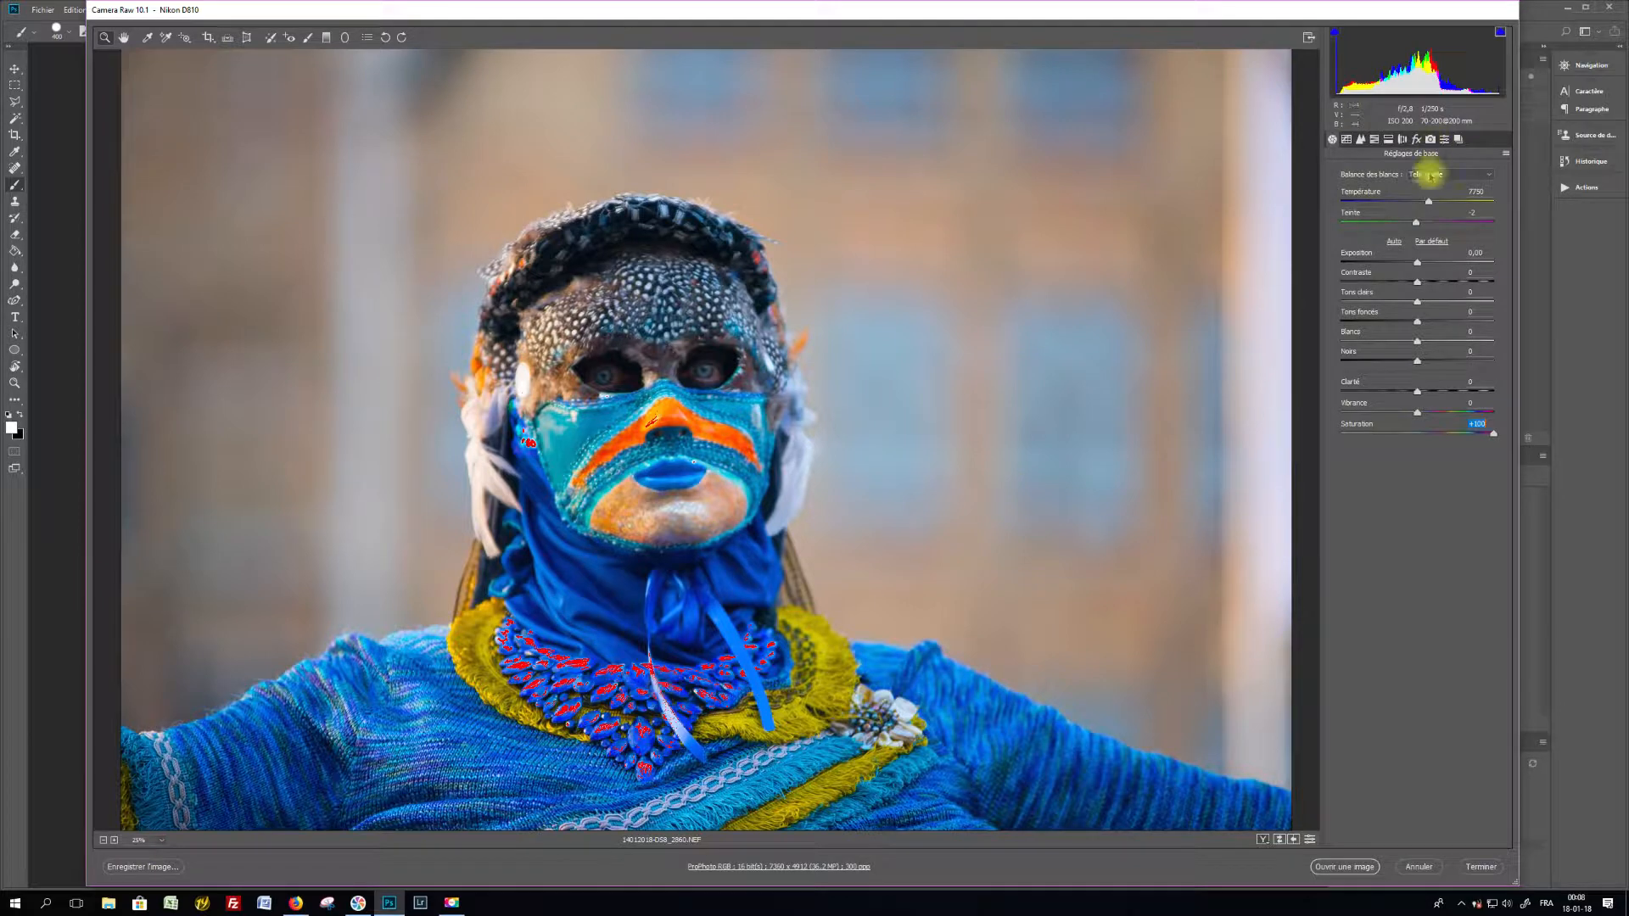
mouse_move(1487, 436)
left_mouse_down()
mouse_move(1411, 433)
mouse_move(1498, 430)
left_mouse_up()
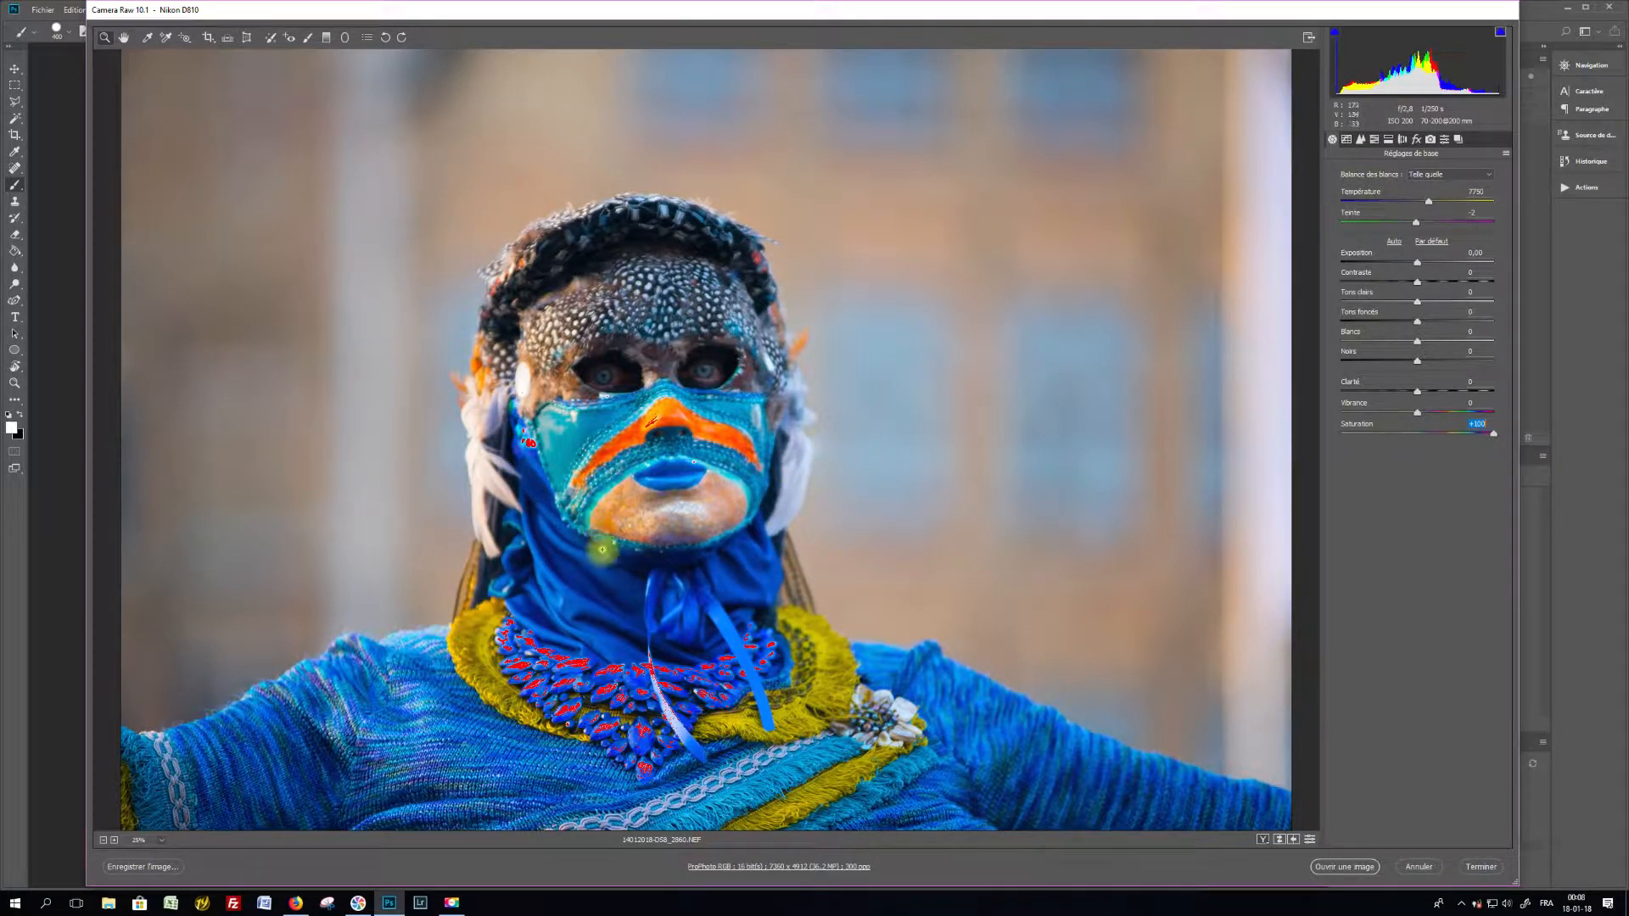
Step: Switch the workflow colour space to Adobe RGB (1998) and back to ProPhoto RGB to compare clipped colours
left_click(802, 867)
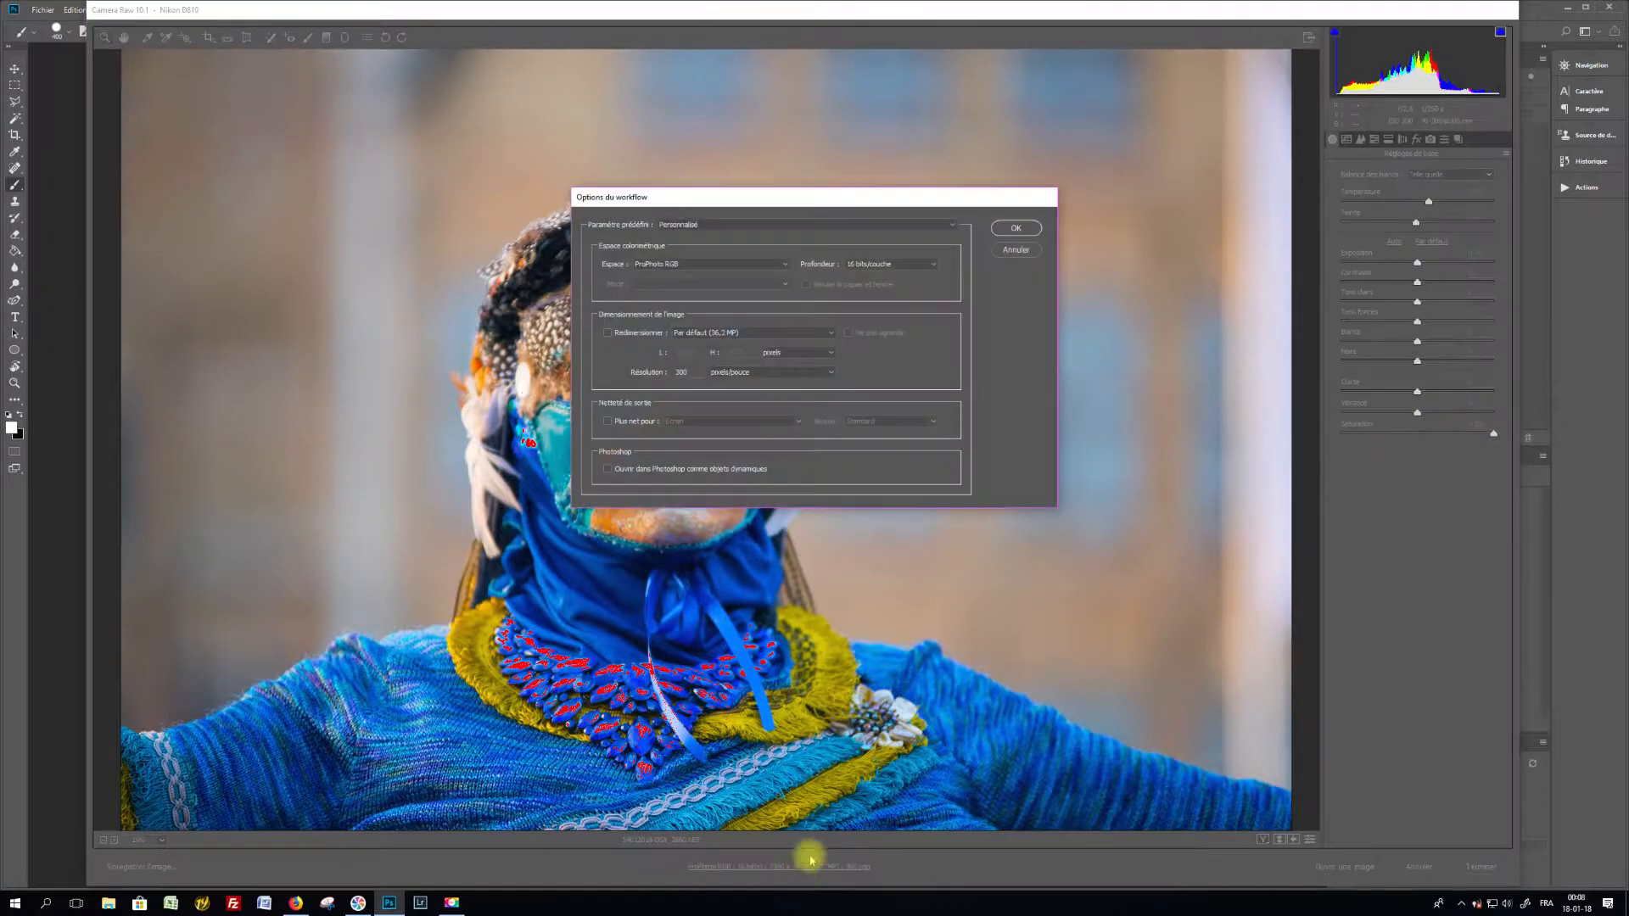
left_click_drag(818, 205, 1082, 156)
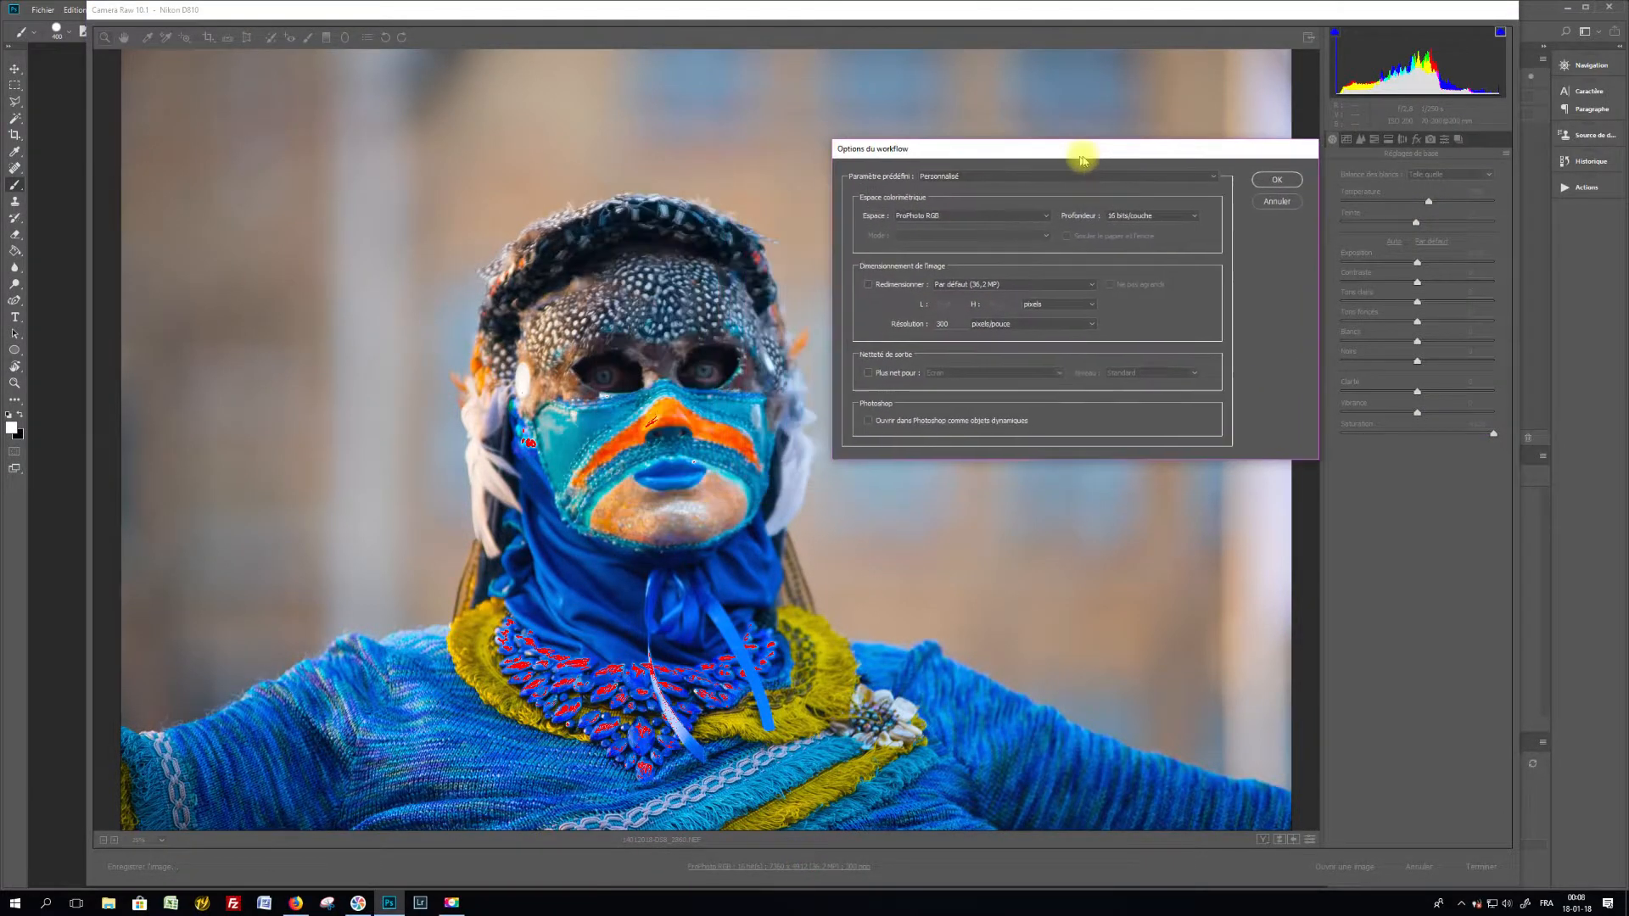
left_click(1047, 218)
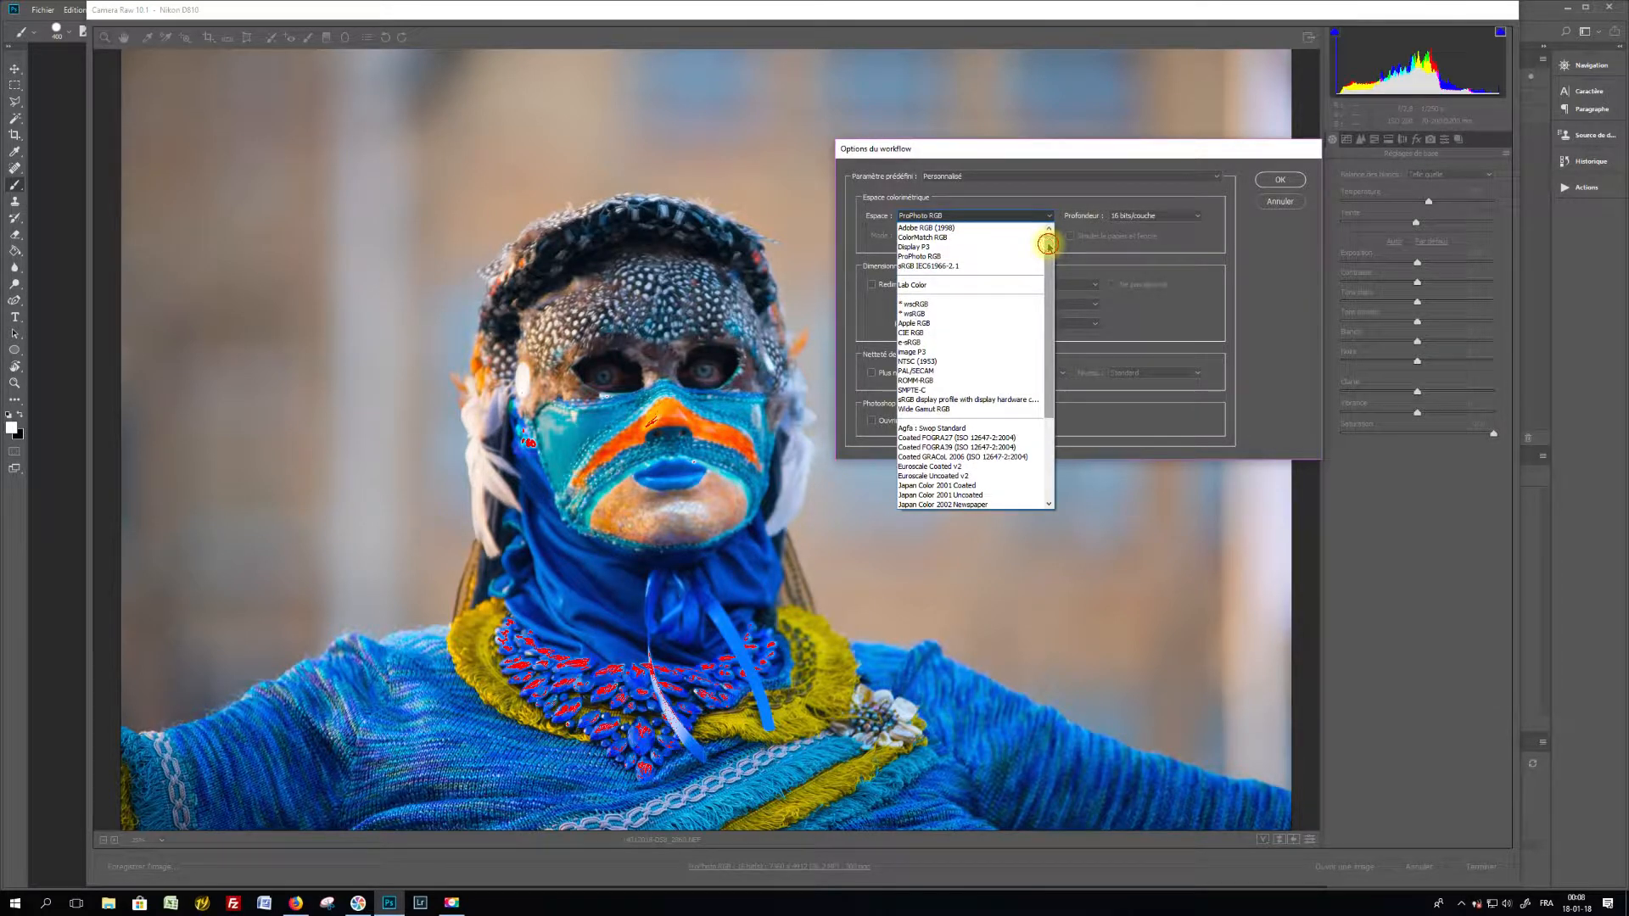
left_click(990, 229)
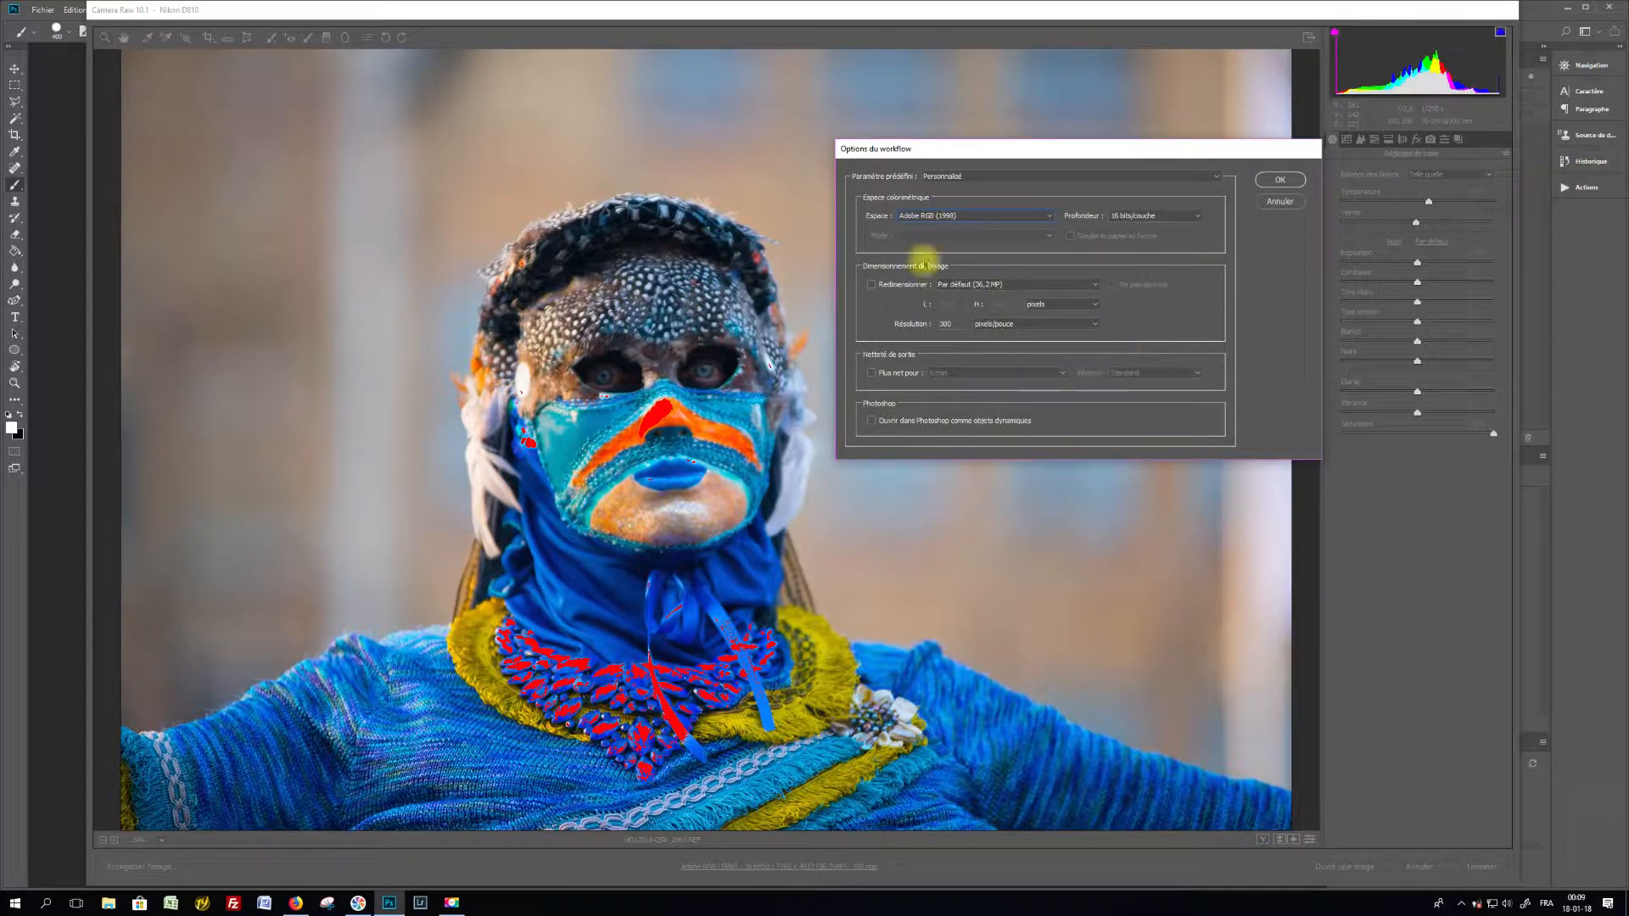
left_click(977, 217)
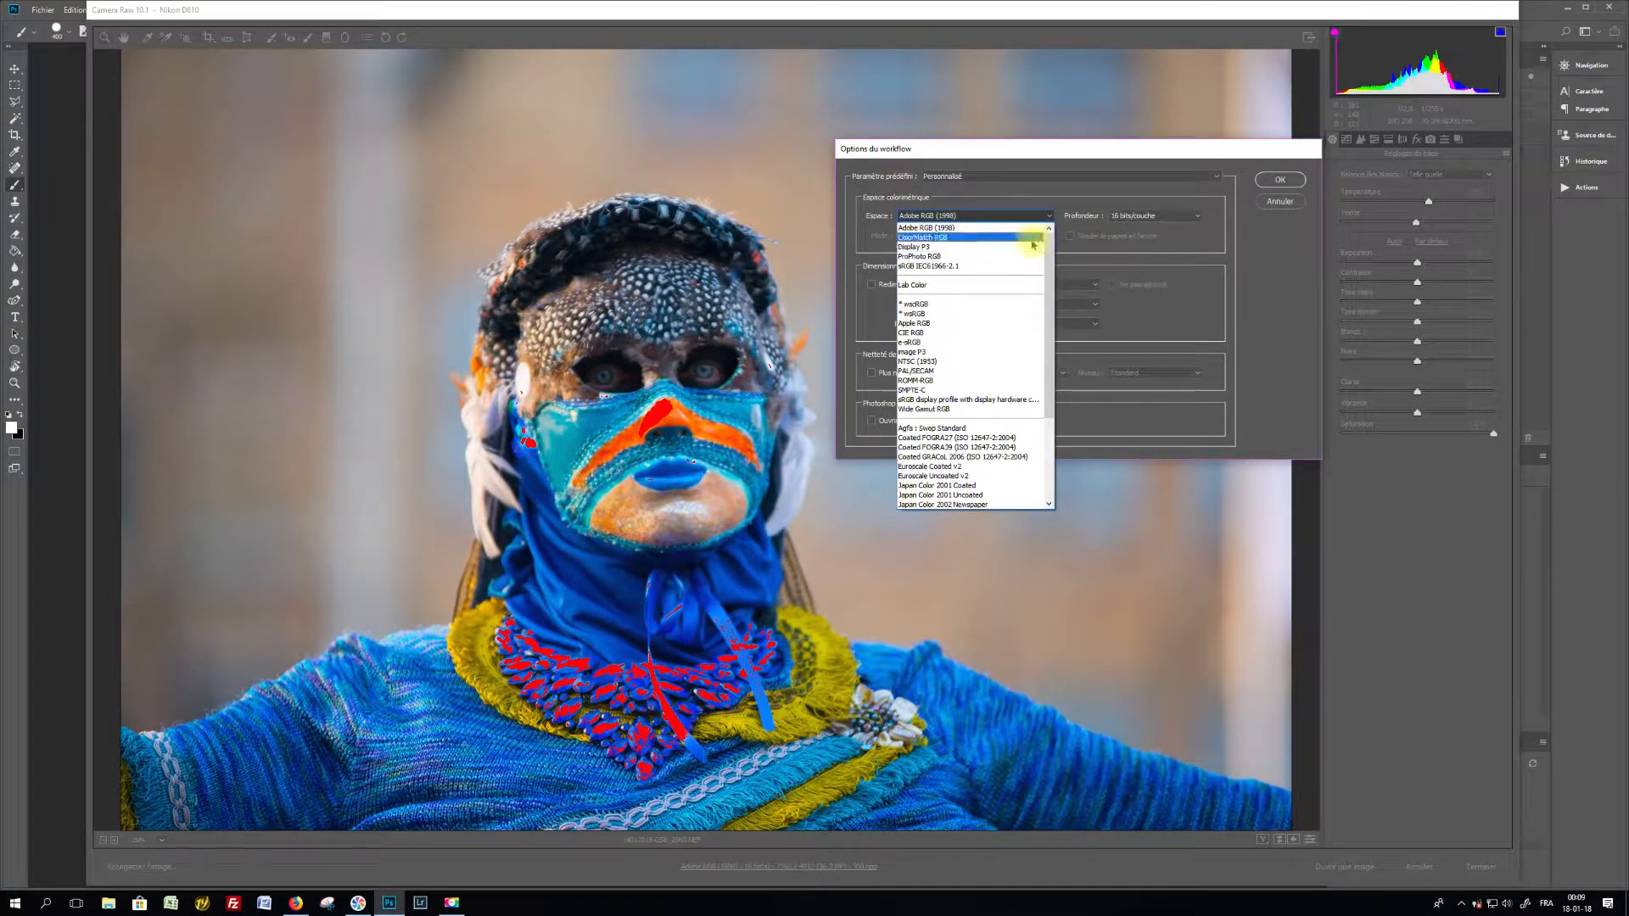
left_click(1001, 256)
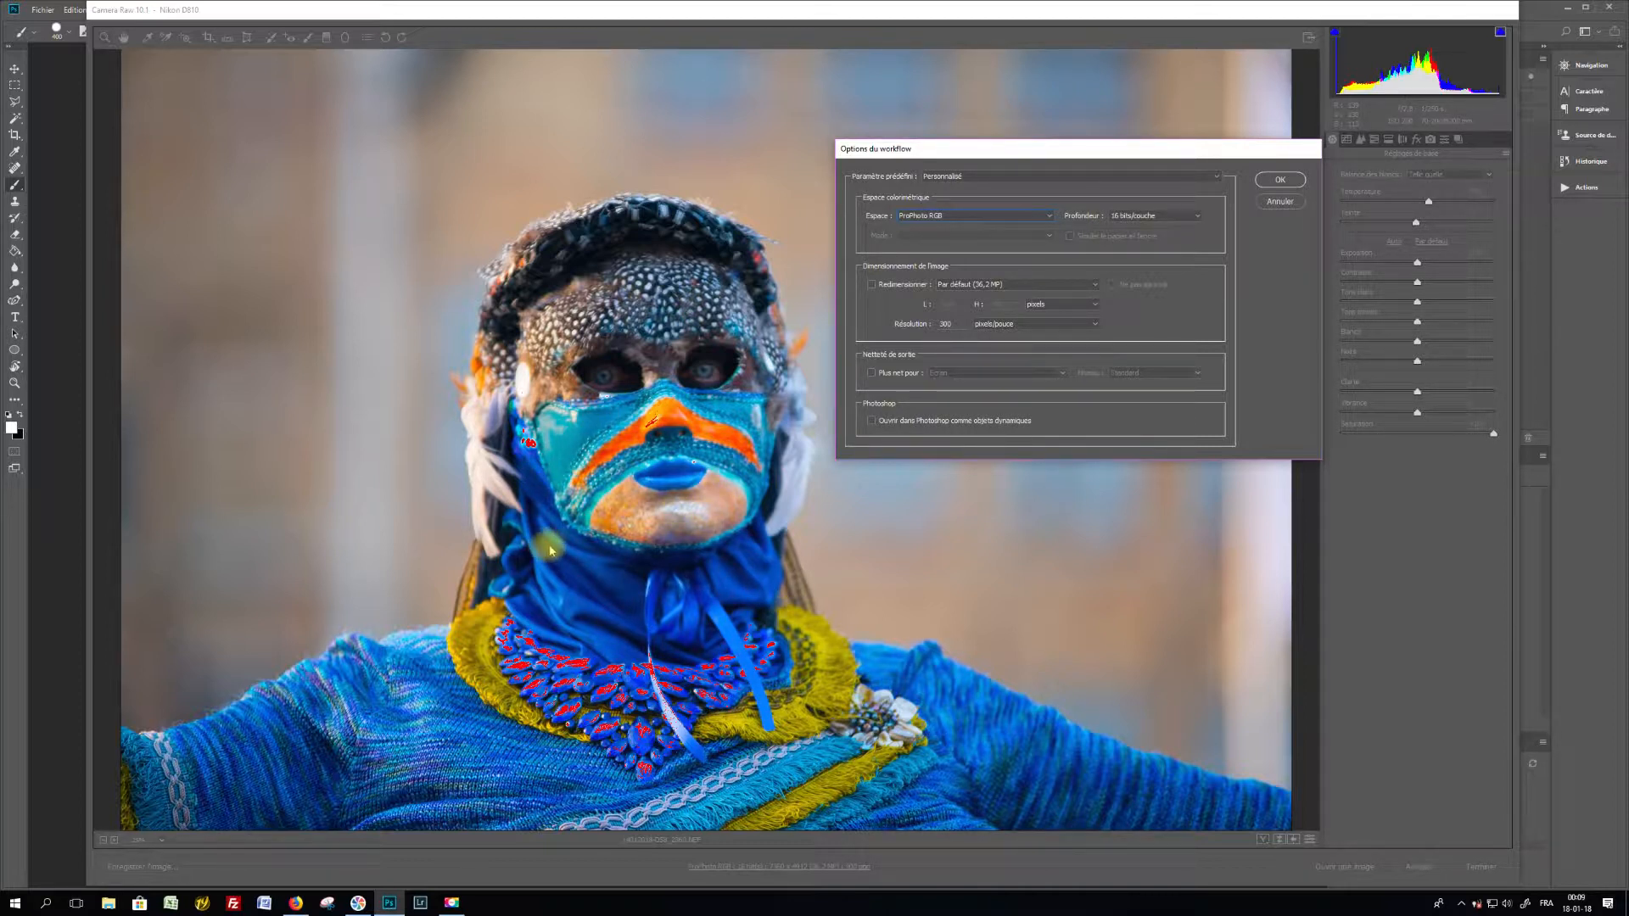
Step: Alternate the workflow colour space between sRGB IEC61966-2.1 and Adobe RGB (1998), ending on sRGB, to compare clipping
left_click(1036, 215)
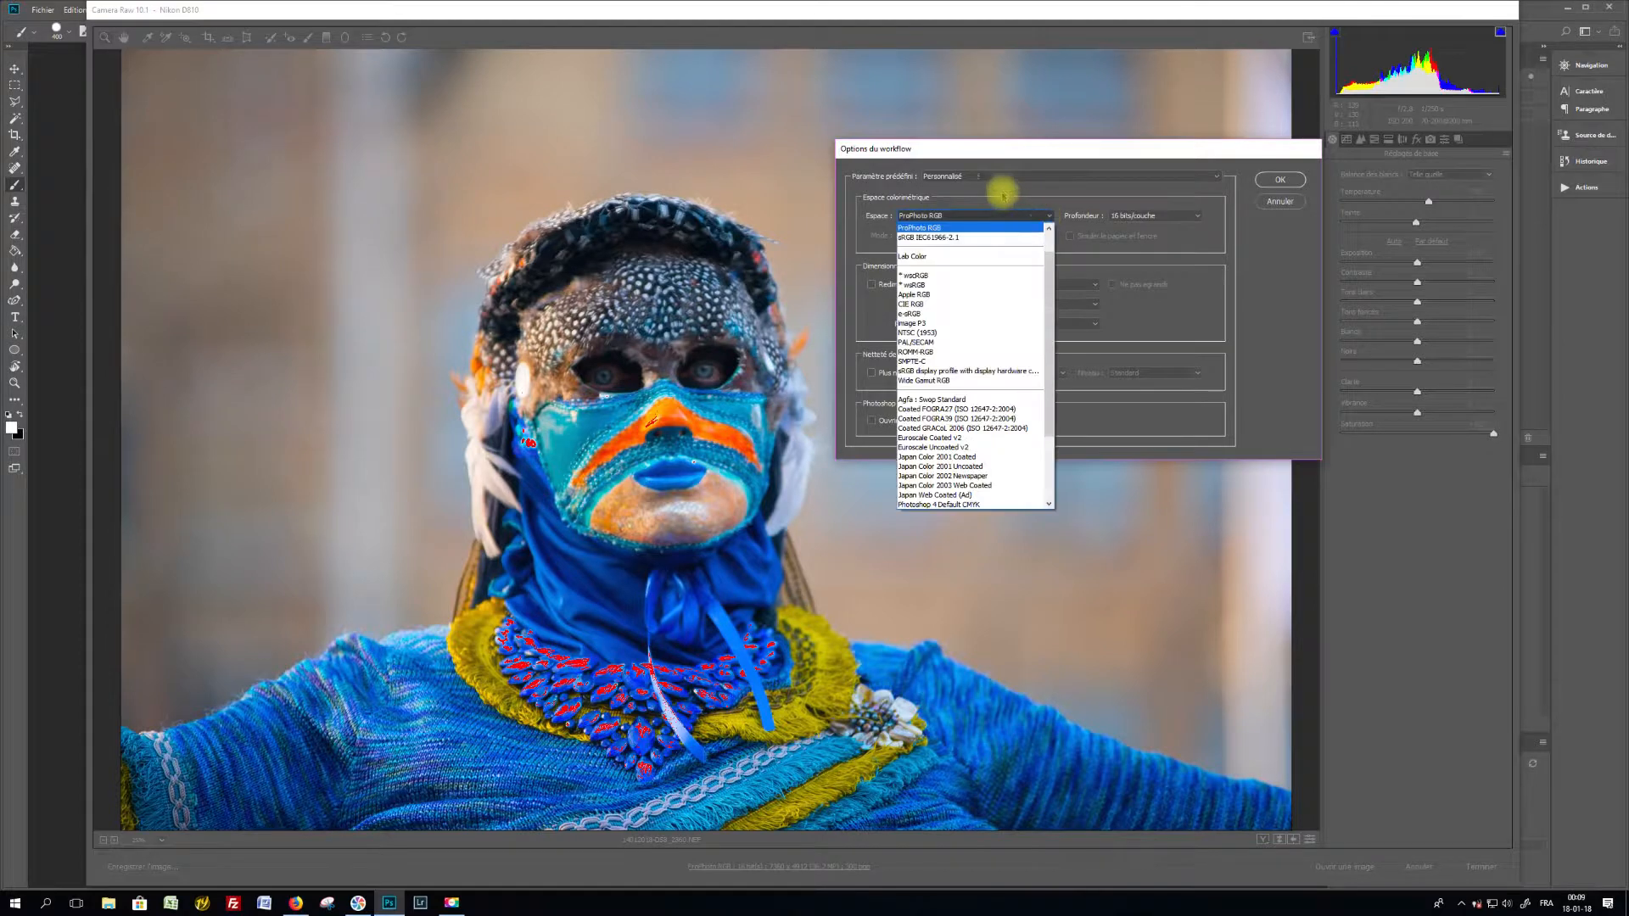
left_click(1051, 239)
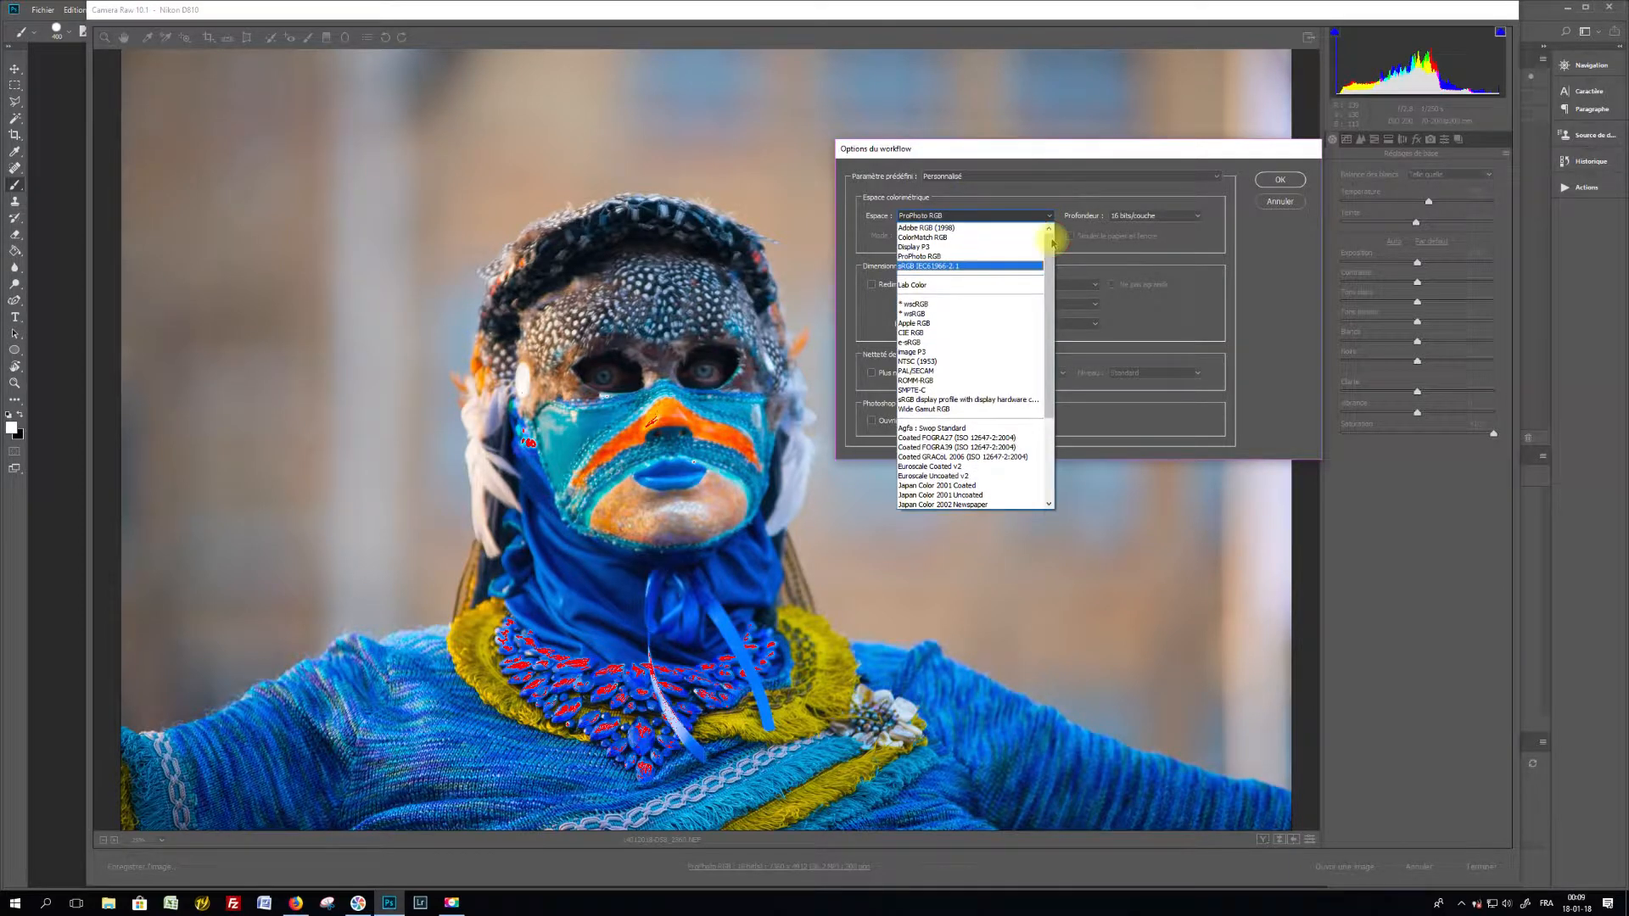
left_click(936, 266)
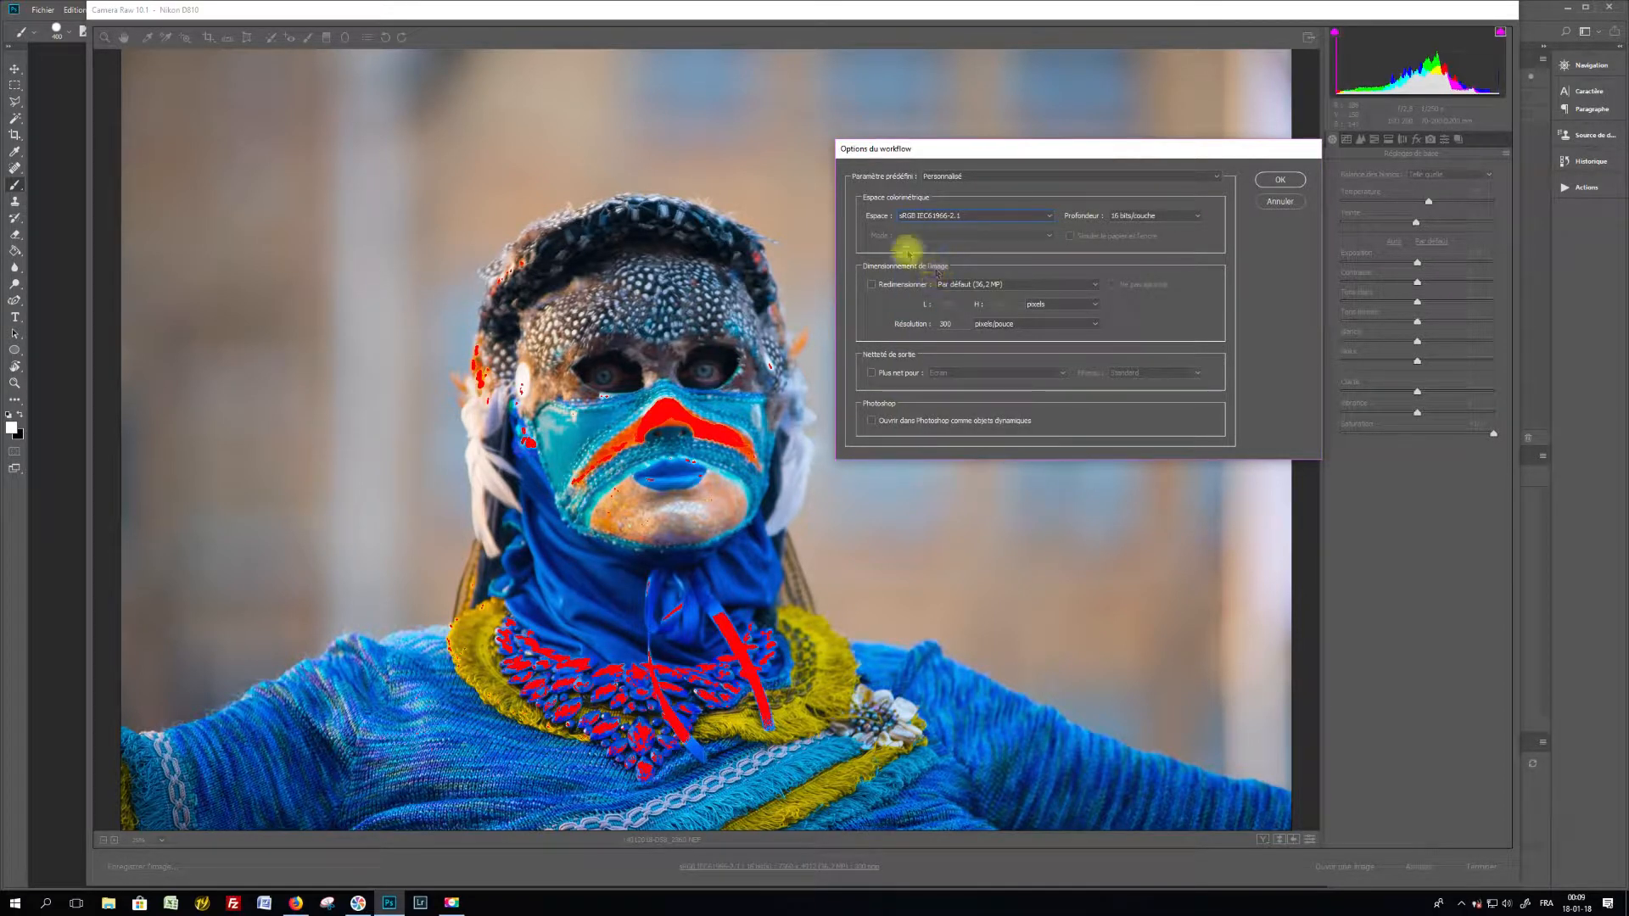
left_click(965, 215)
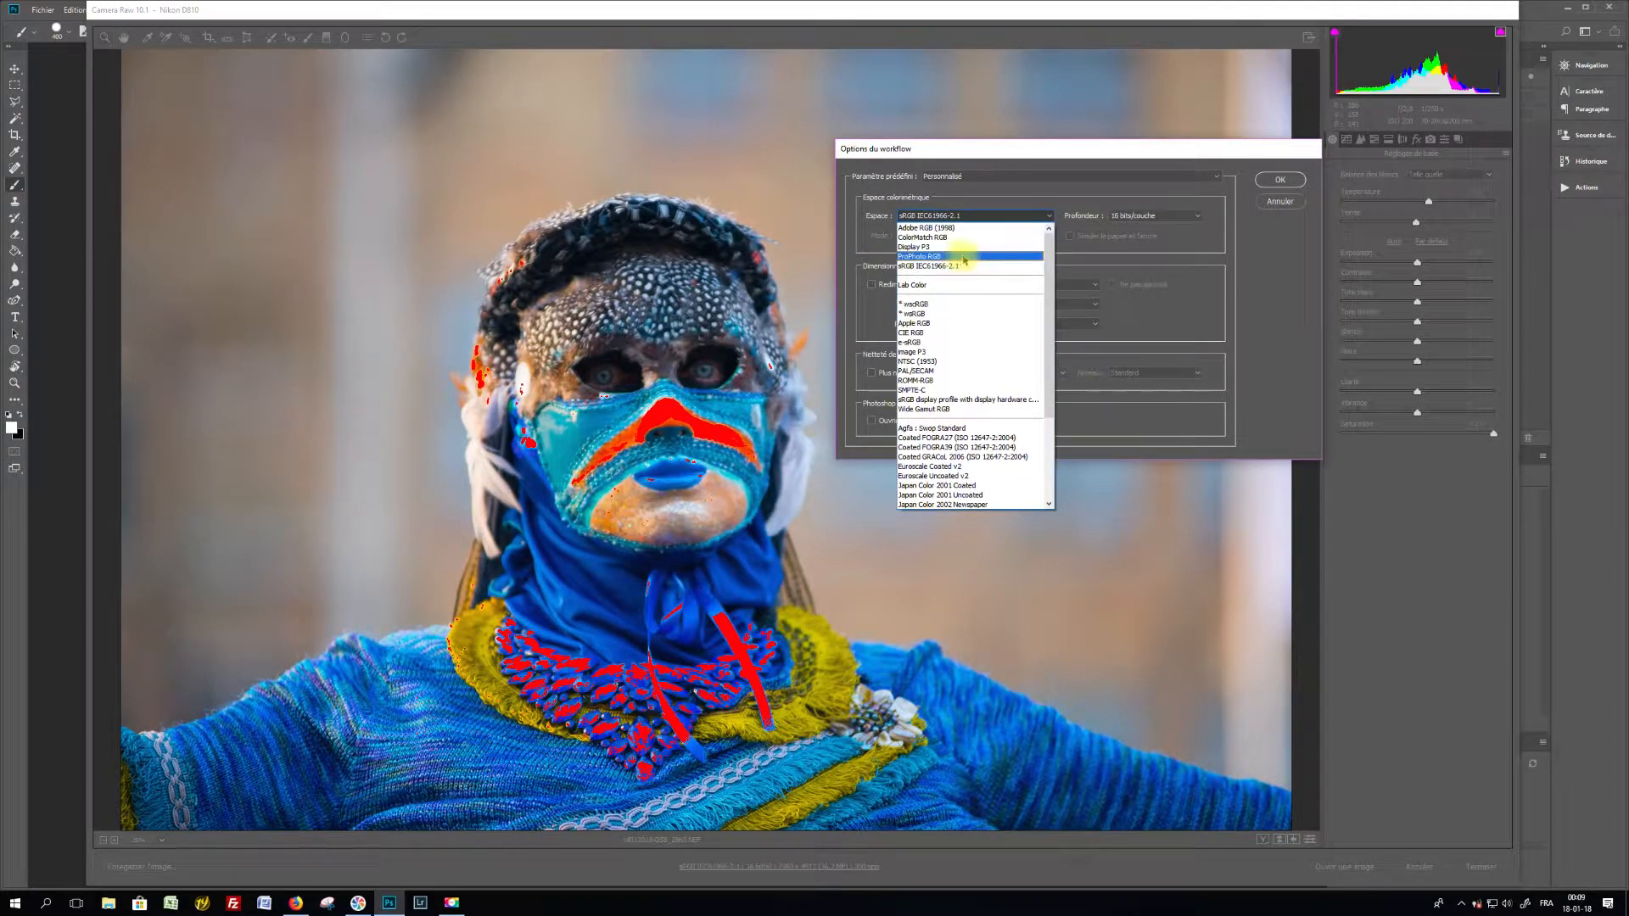
left_click(962, 227)
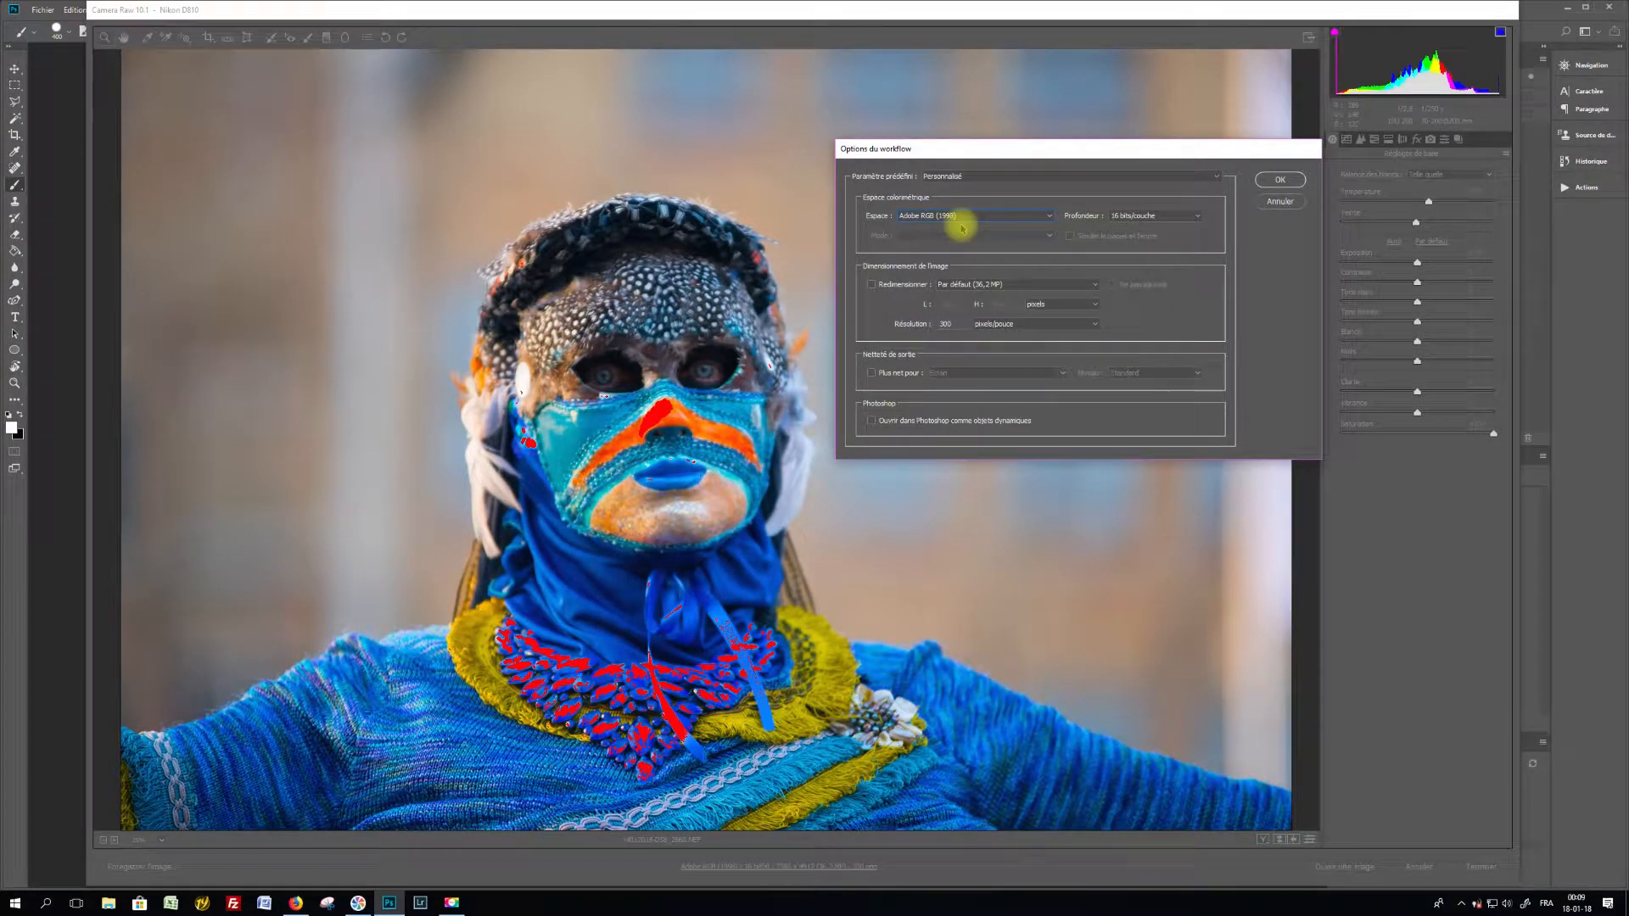
left_click(964, 215)
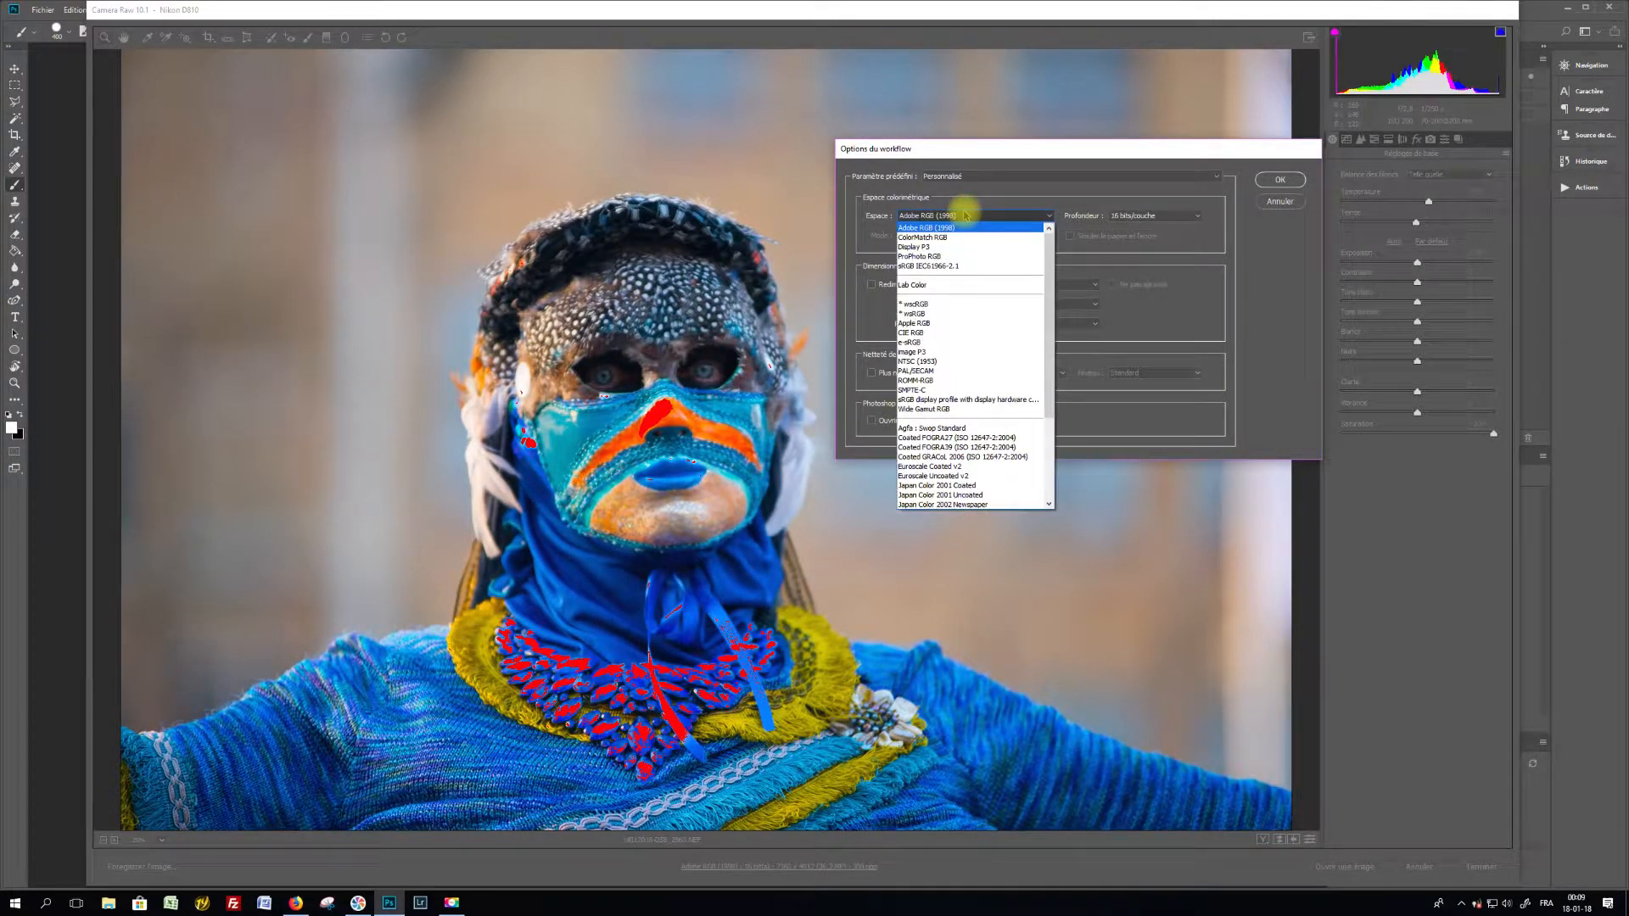
left_click(959, 267)
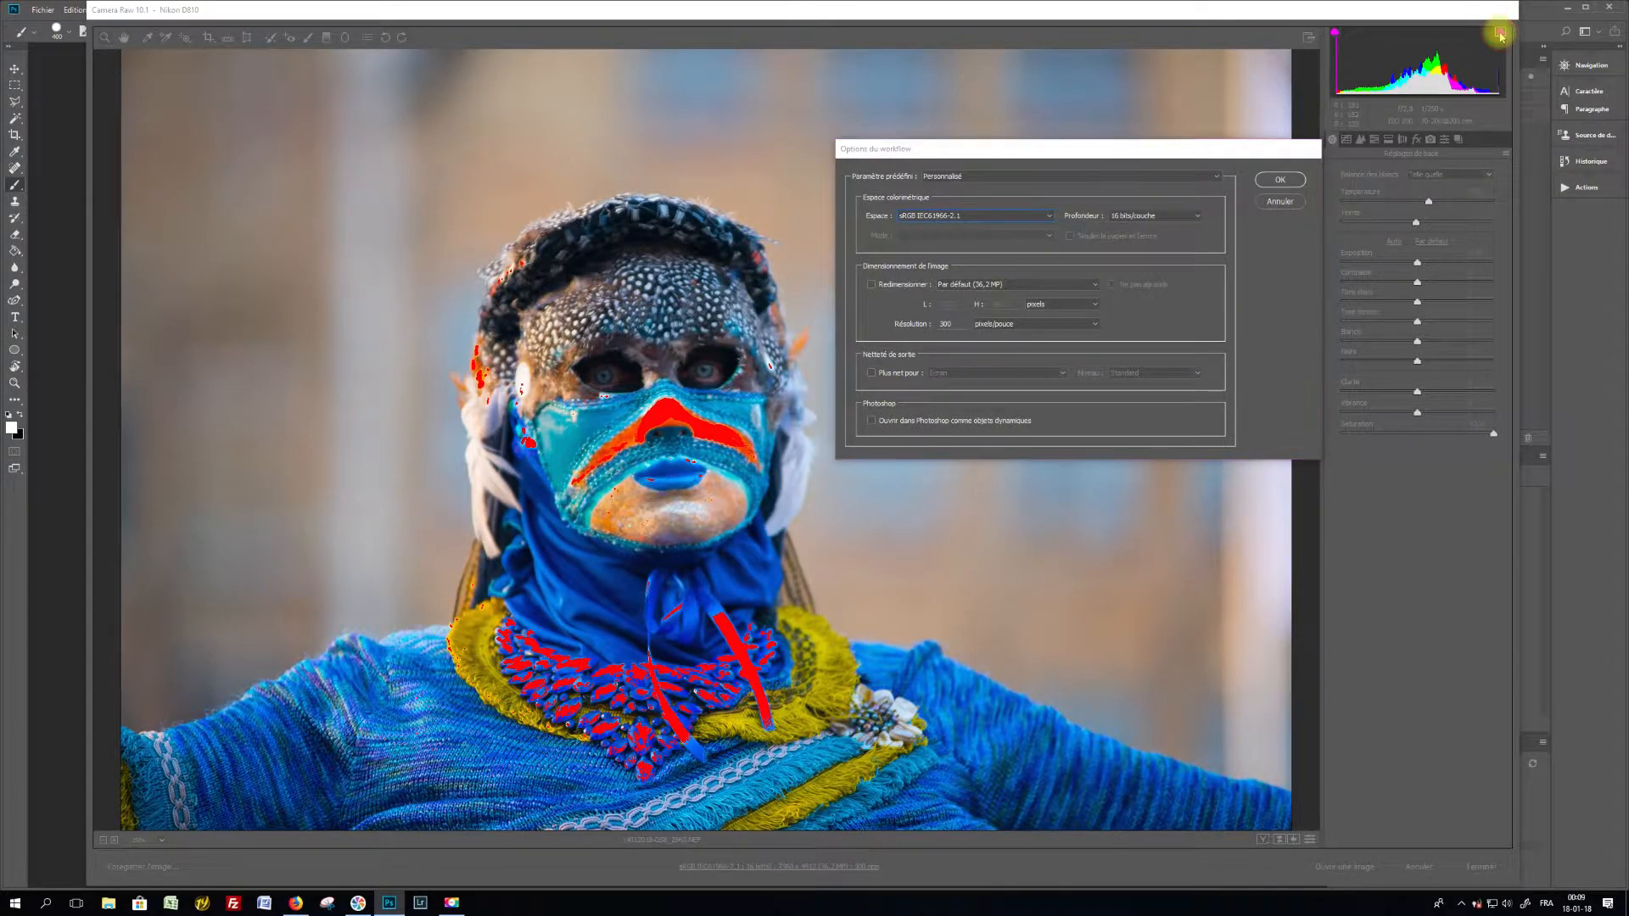
Step: Set the output colour space to Coated FOGRA39 (ISO 12647-2:2004) and hide the highlight clipping warning
left_click(1025, 214)
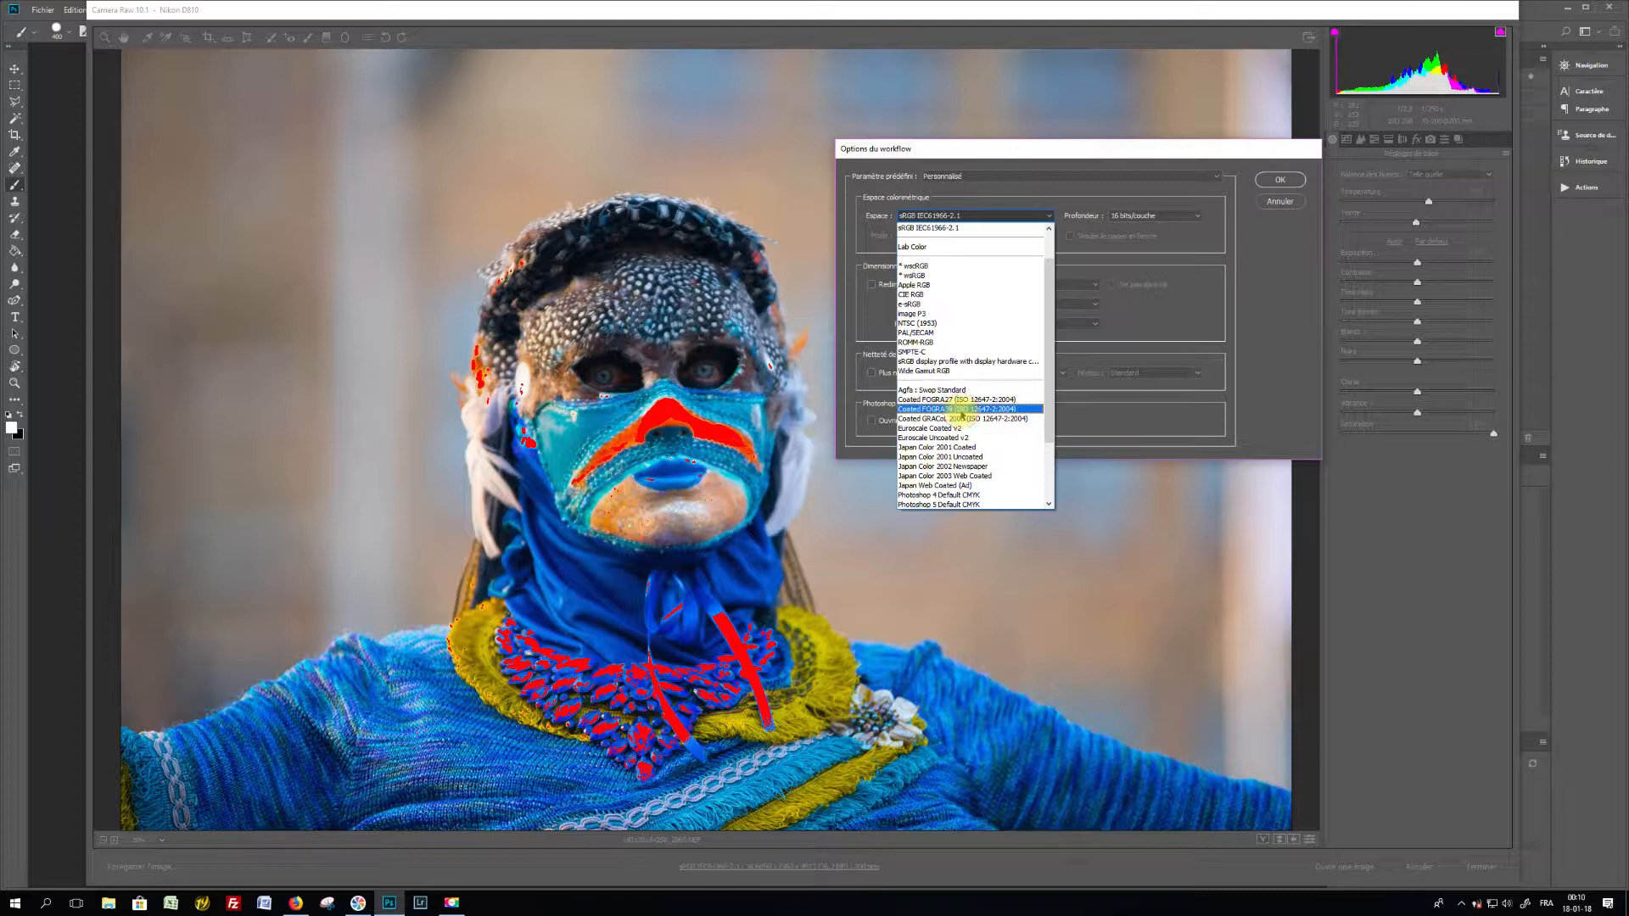
left_click(961, 410)
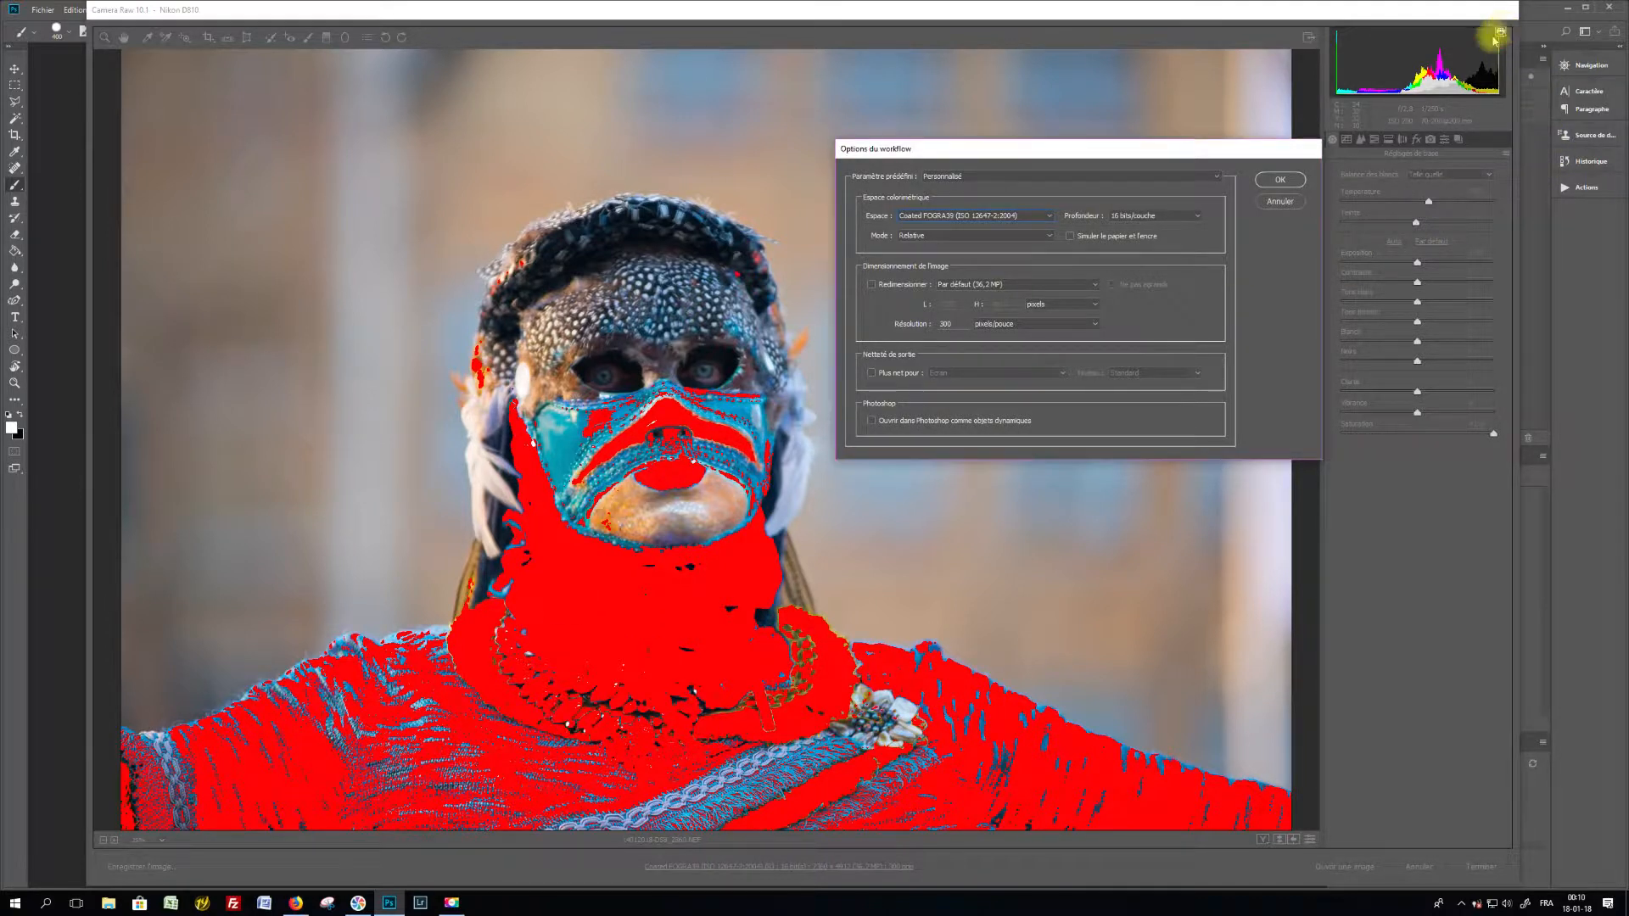
left_click(1279, 179)
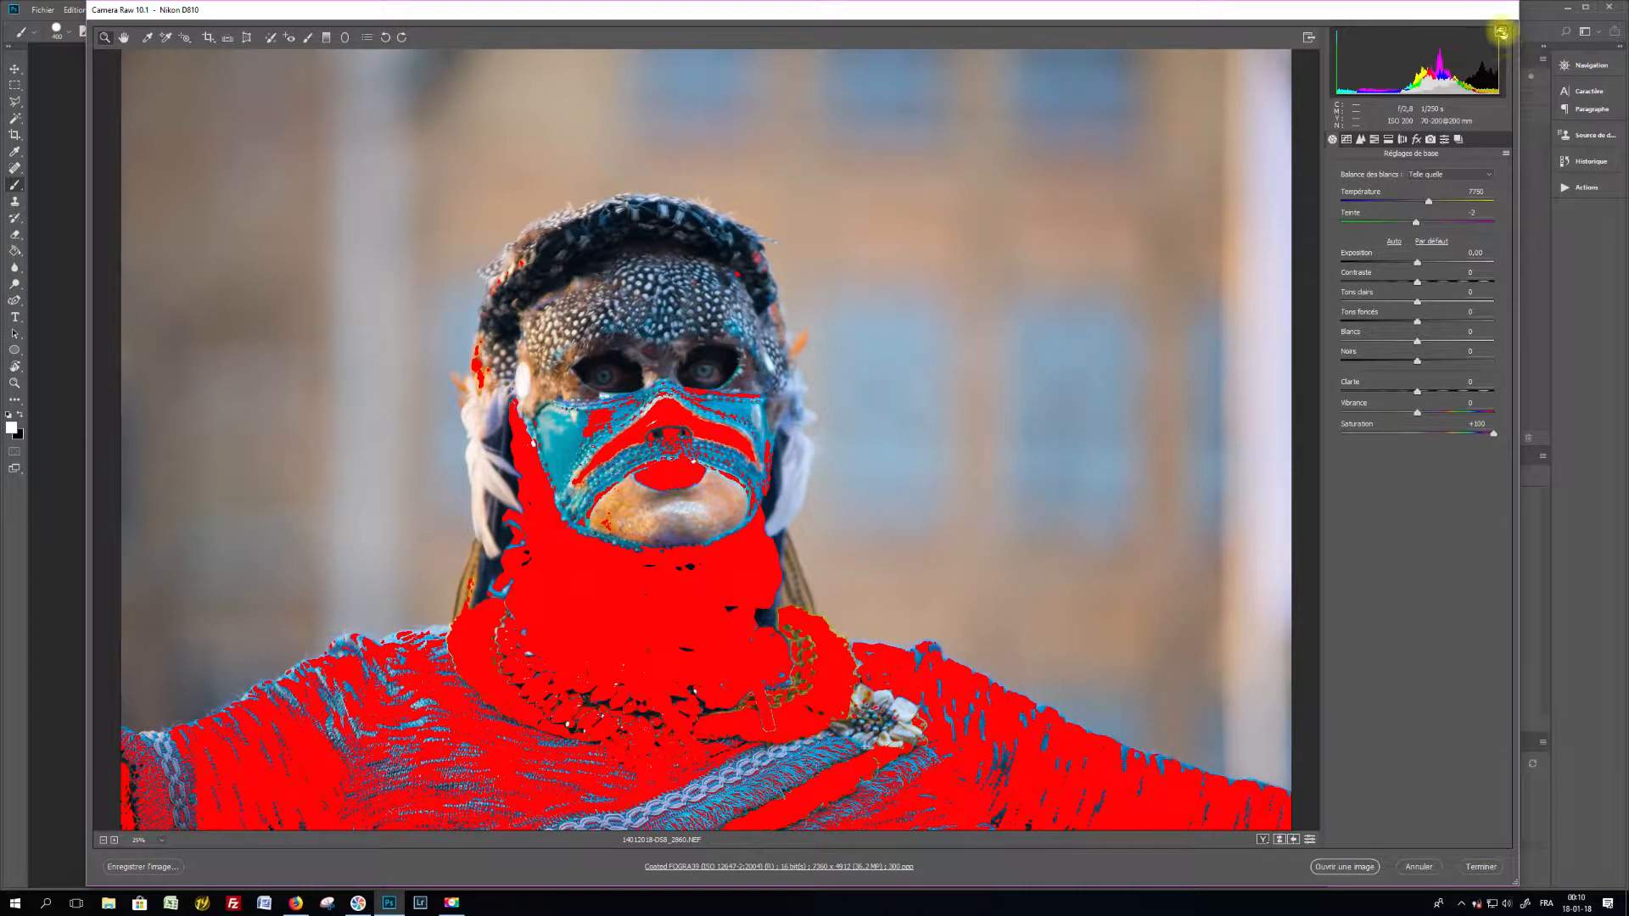
left_click(1500, 31)
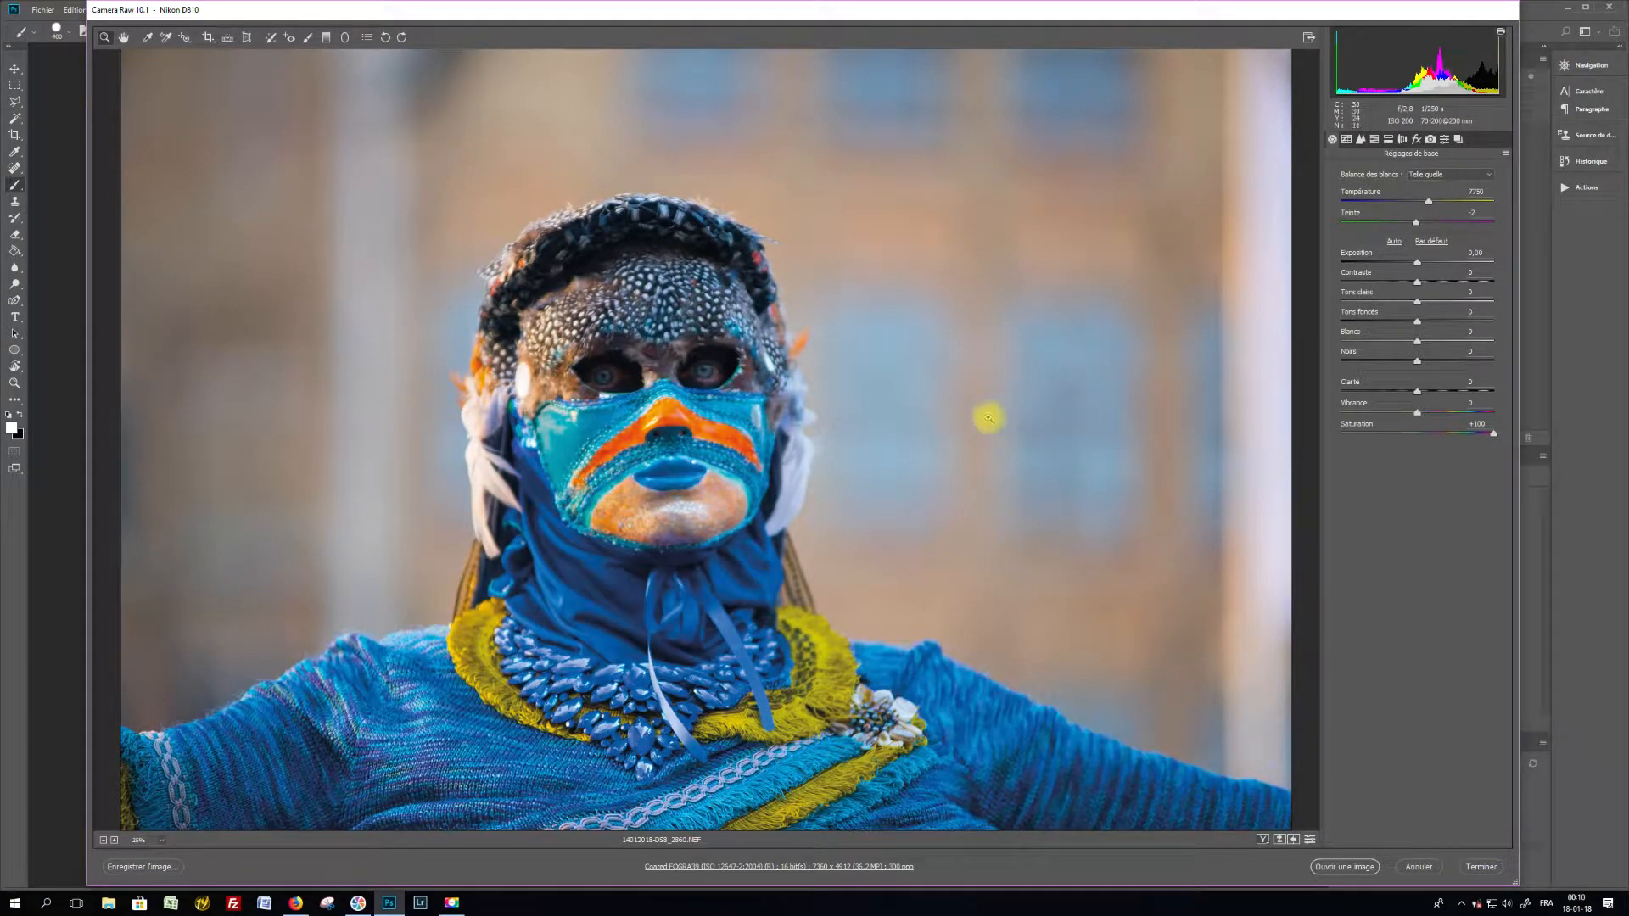
Step: Inspect the necklace and scarf colours at 50% magnification and return to the full-image view
right_click(1011, 364)
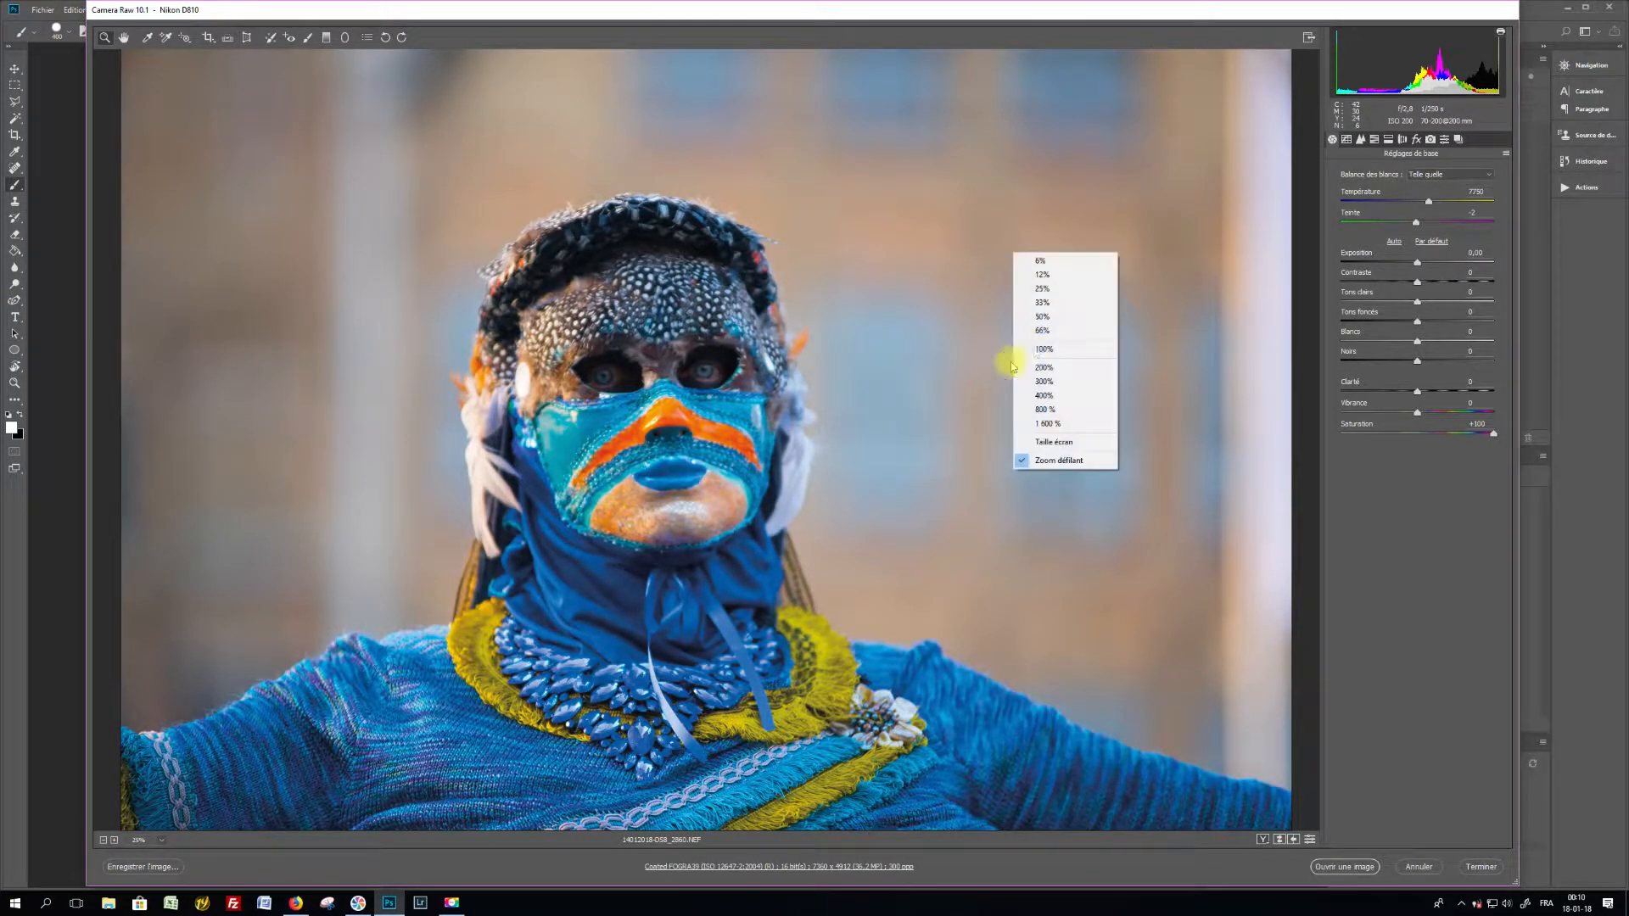
left_click(1072, 317)
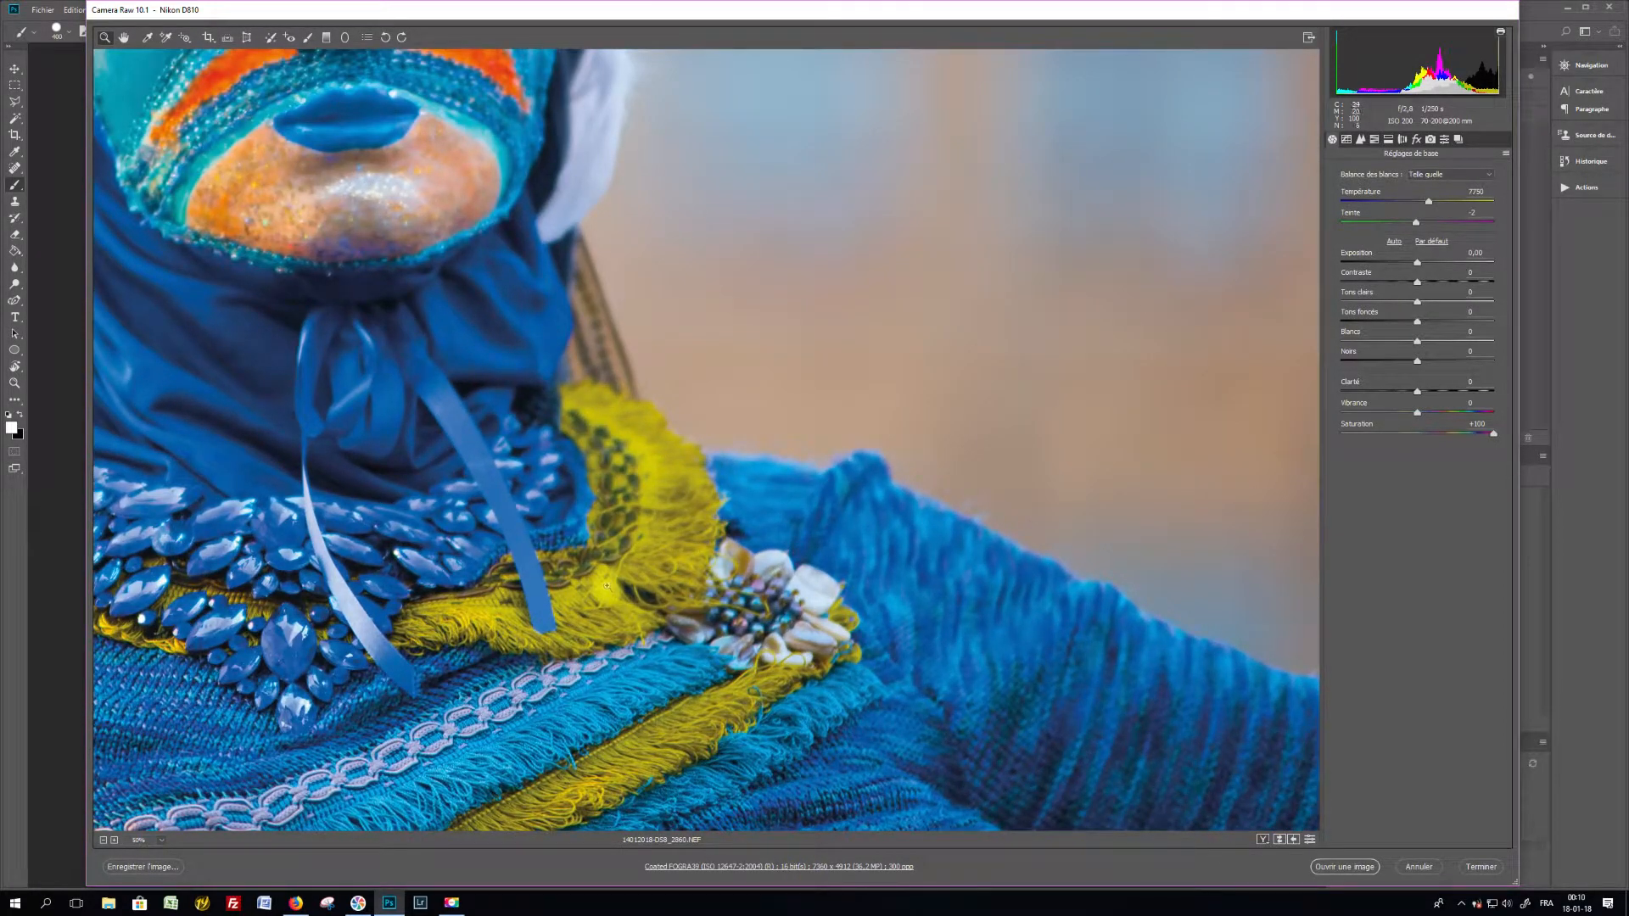
key("ctrl+minus")
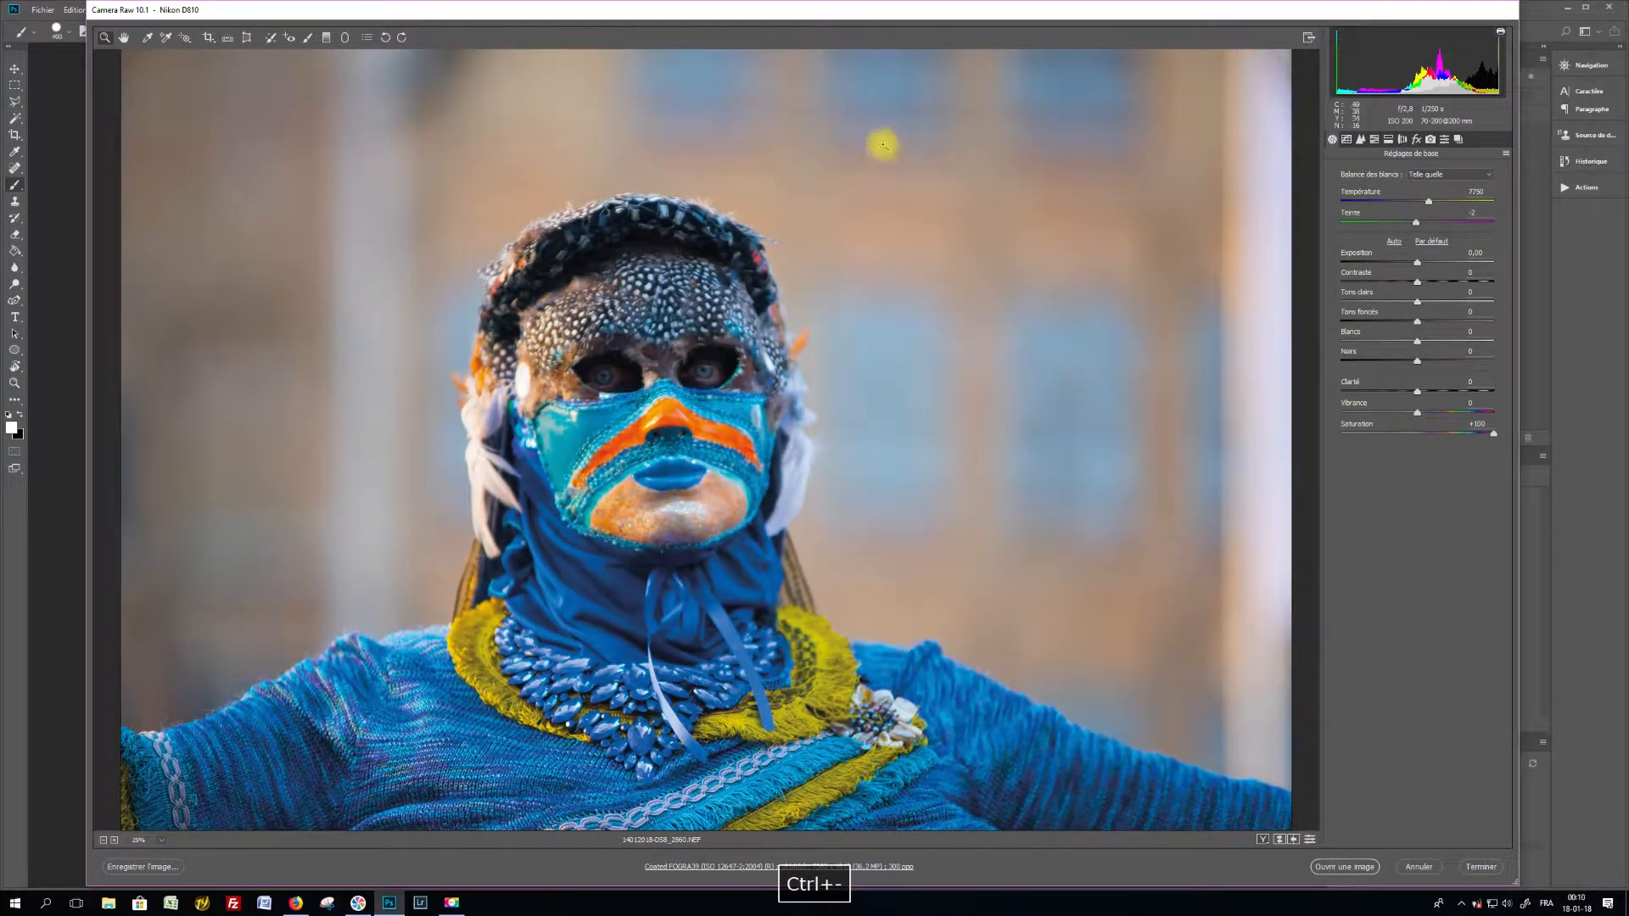
right_click(945, 210)
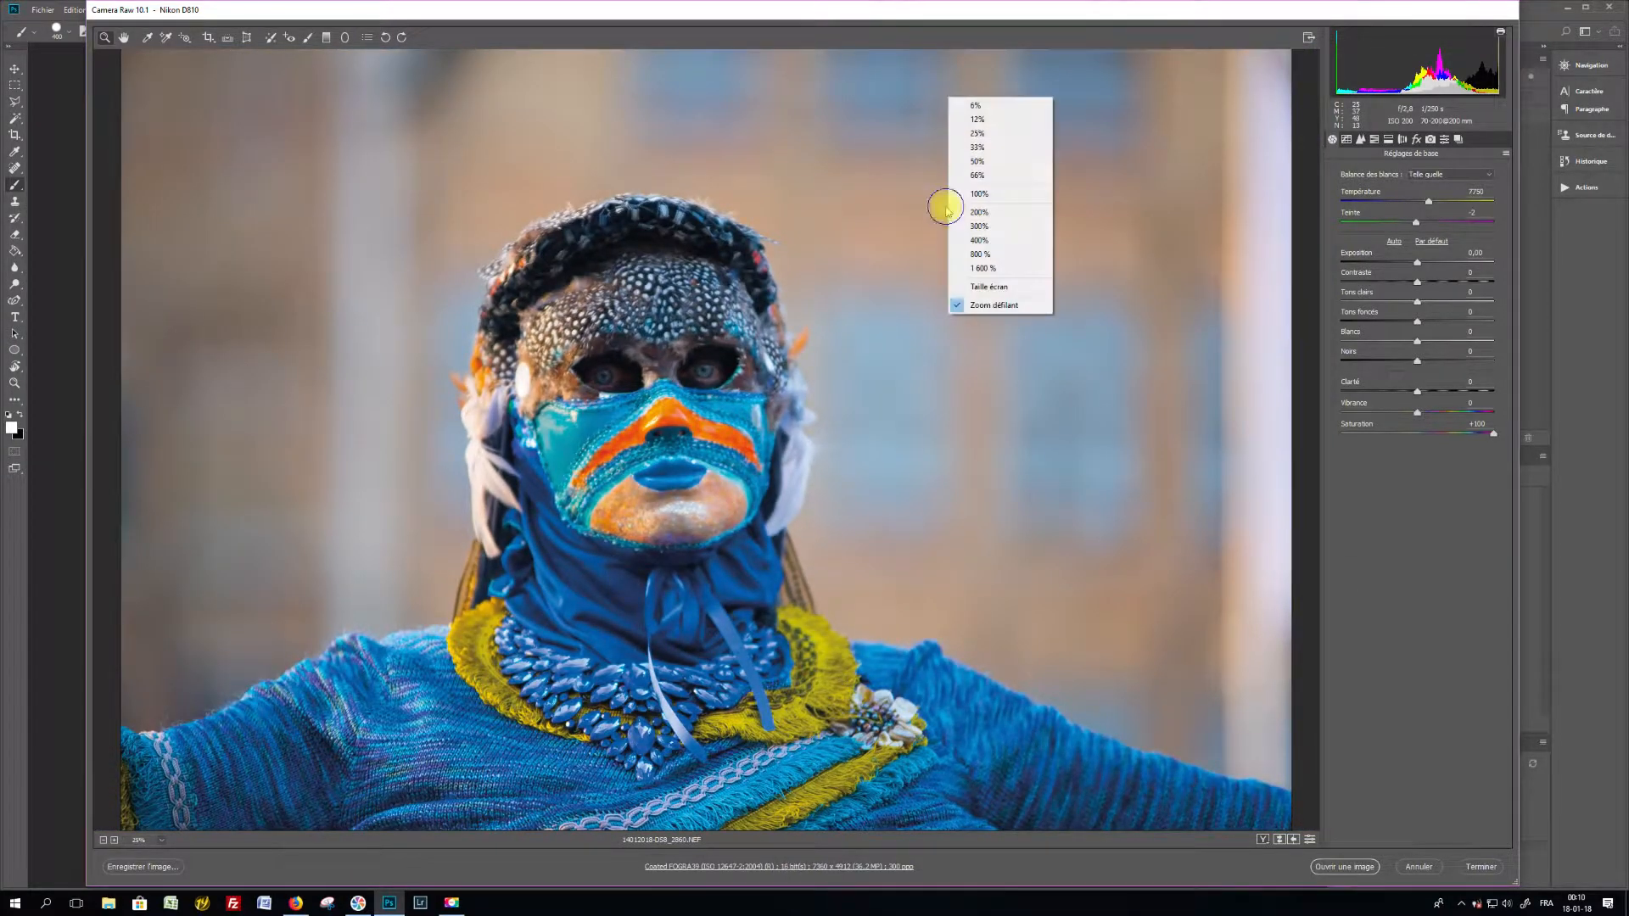
left_click(793, 863)
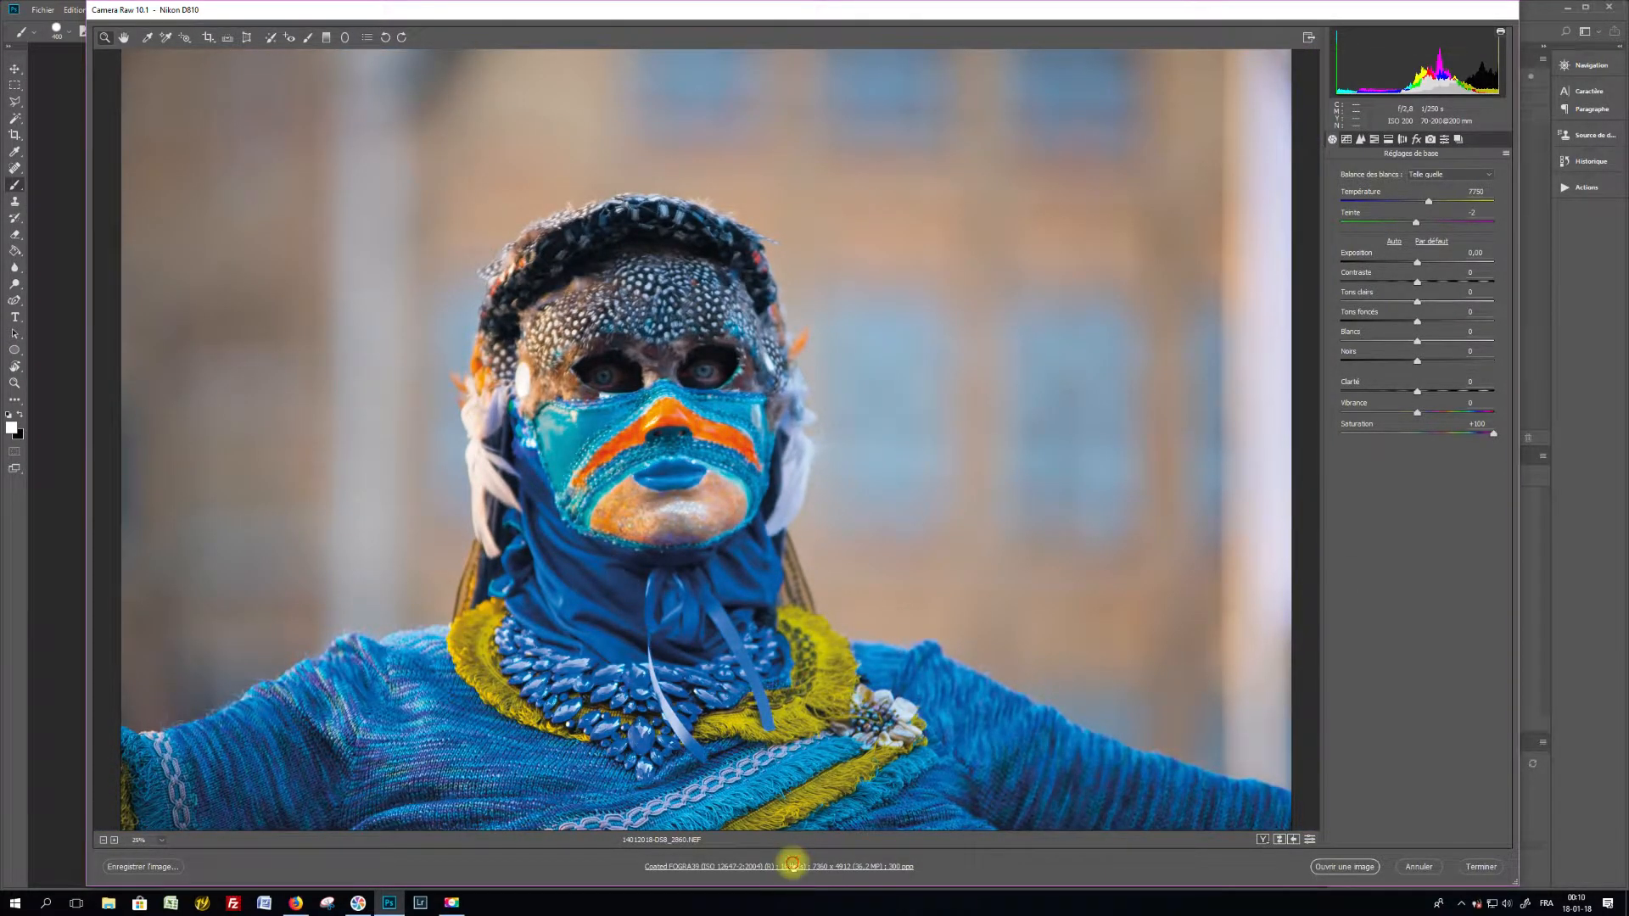
Step: Preview the photo in ProPhoto RGB in the workflow options and discard the colour space change
left_click(792, 864)
left_click_drag(816, 196, 1091, 146)
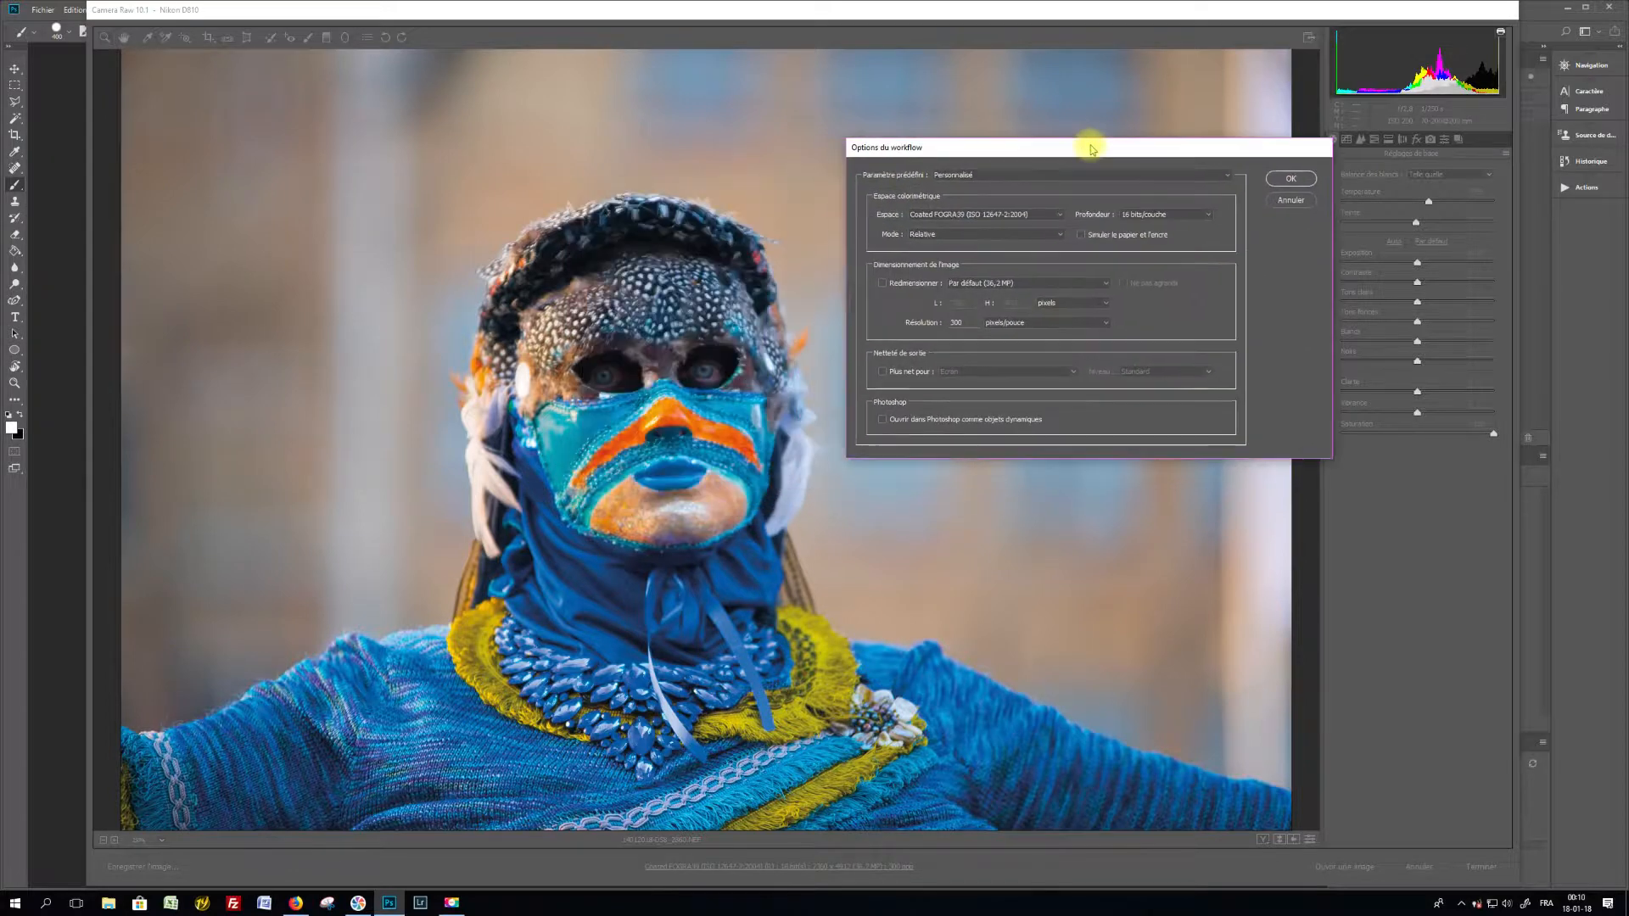
left_click(1060, 214)
scroll(1052, 242, "up", 5)
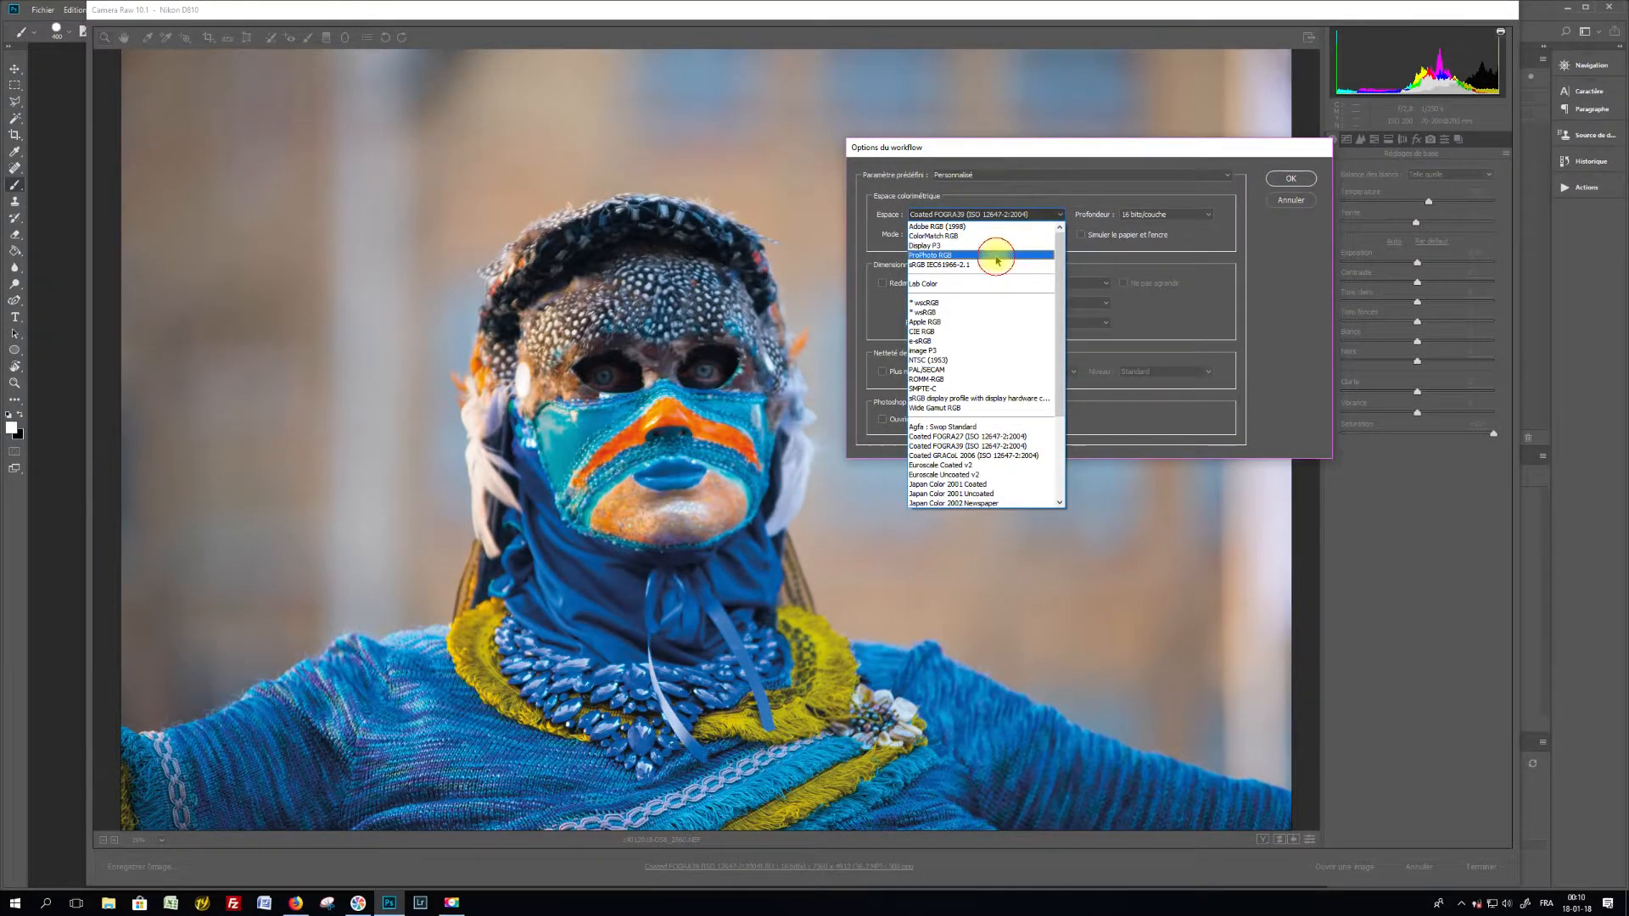
left_click(996, 256)
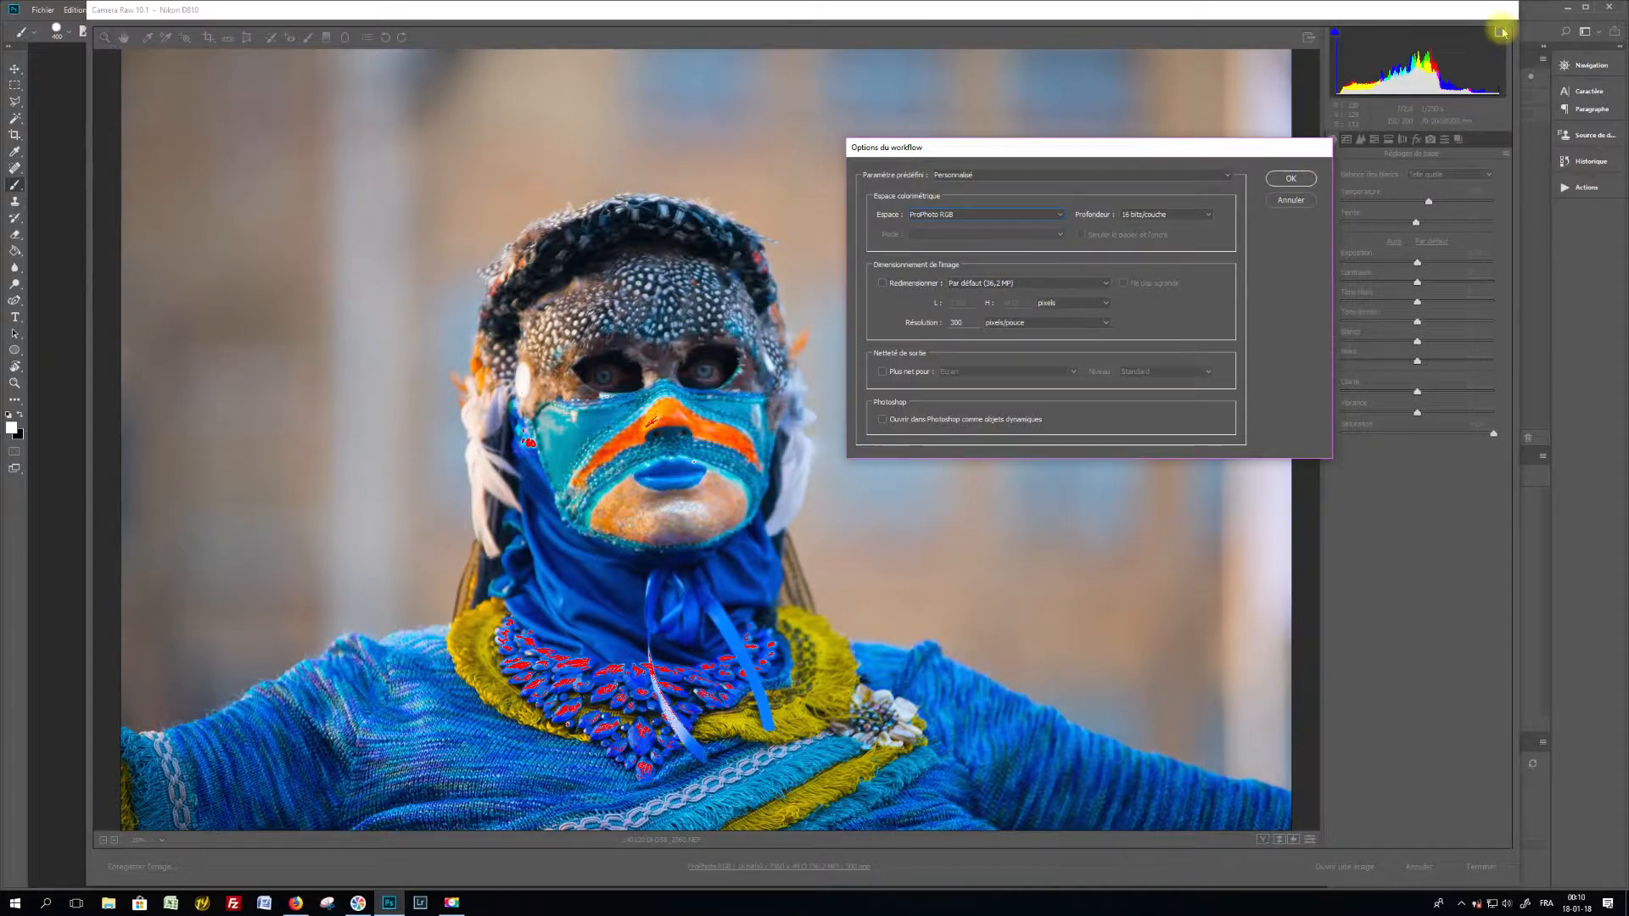
left_click(1290, 178)
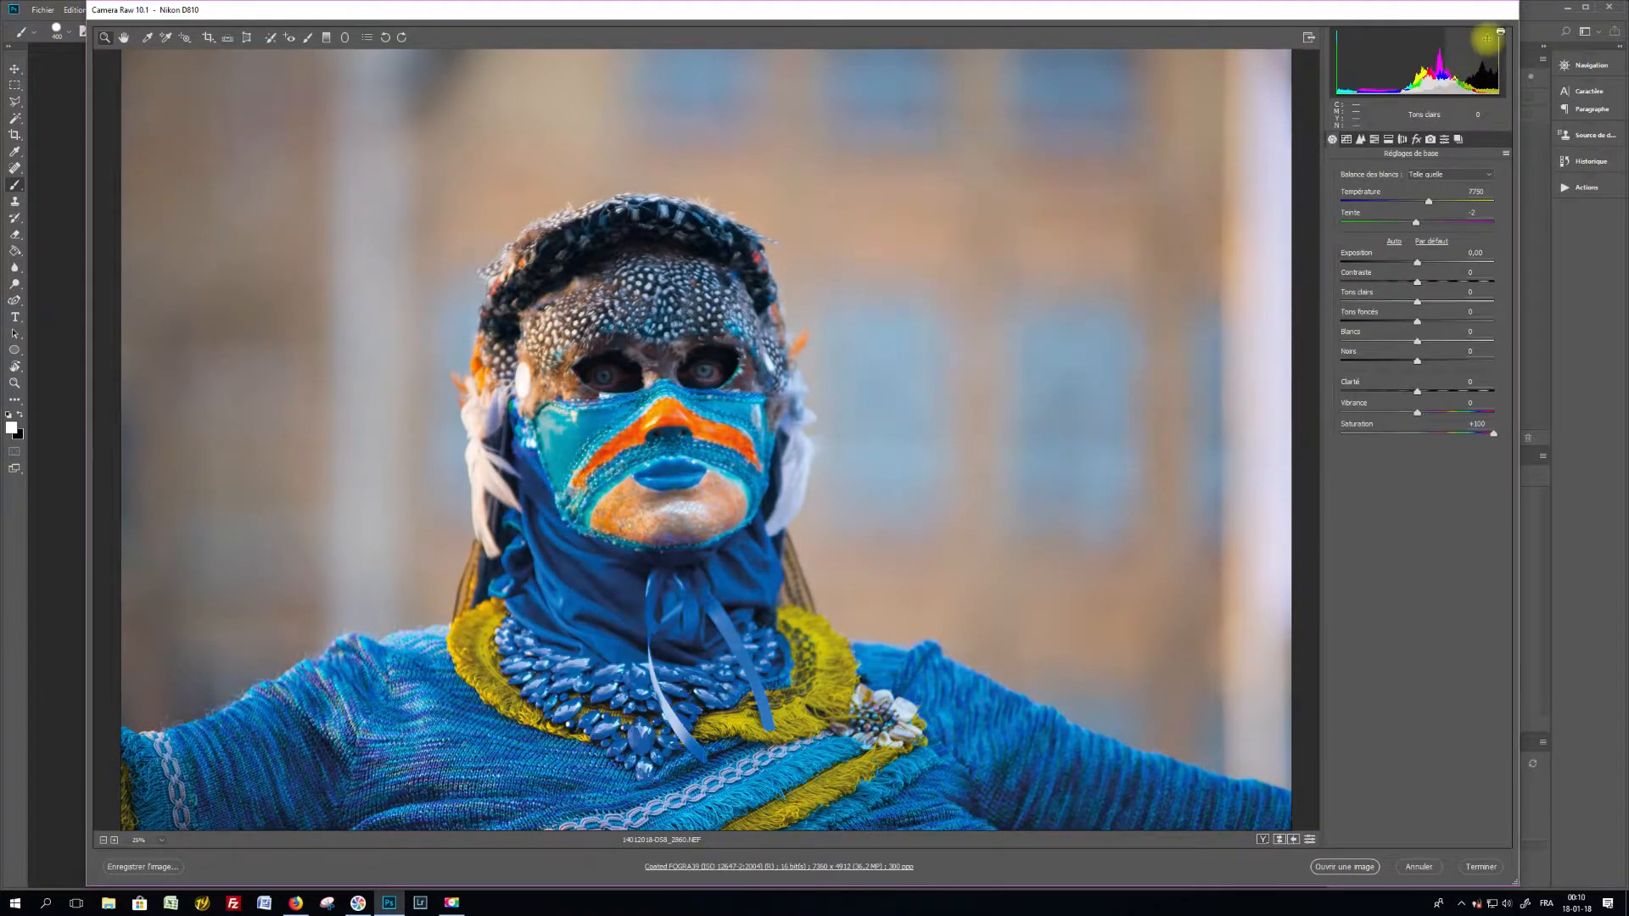
Step: Turn the highlight clipping warning back on for the Coated FOGRA39 version of the photo
left_click(1499, 32)
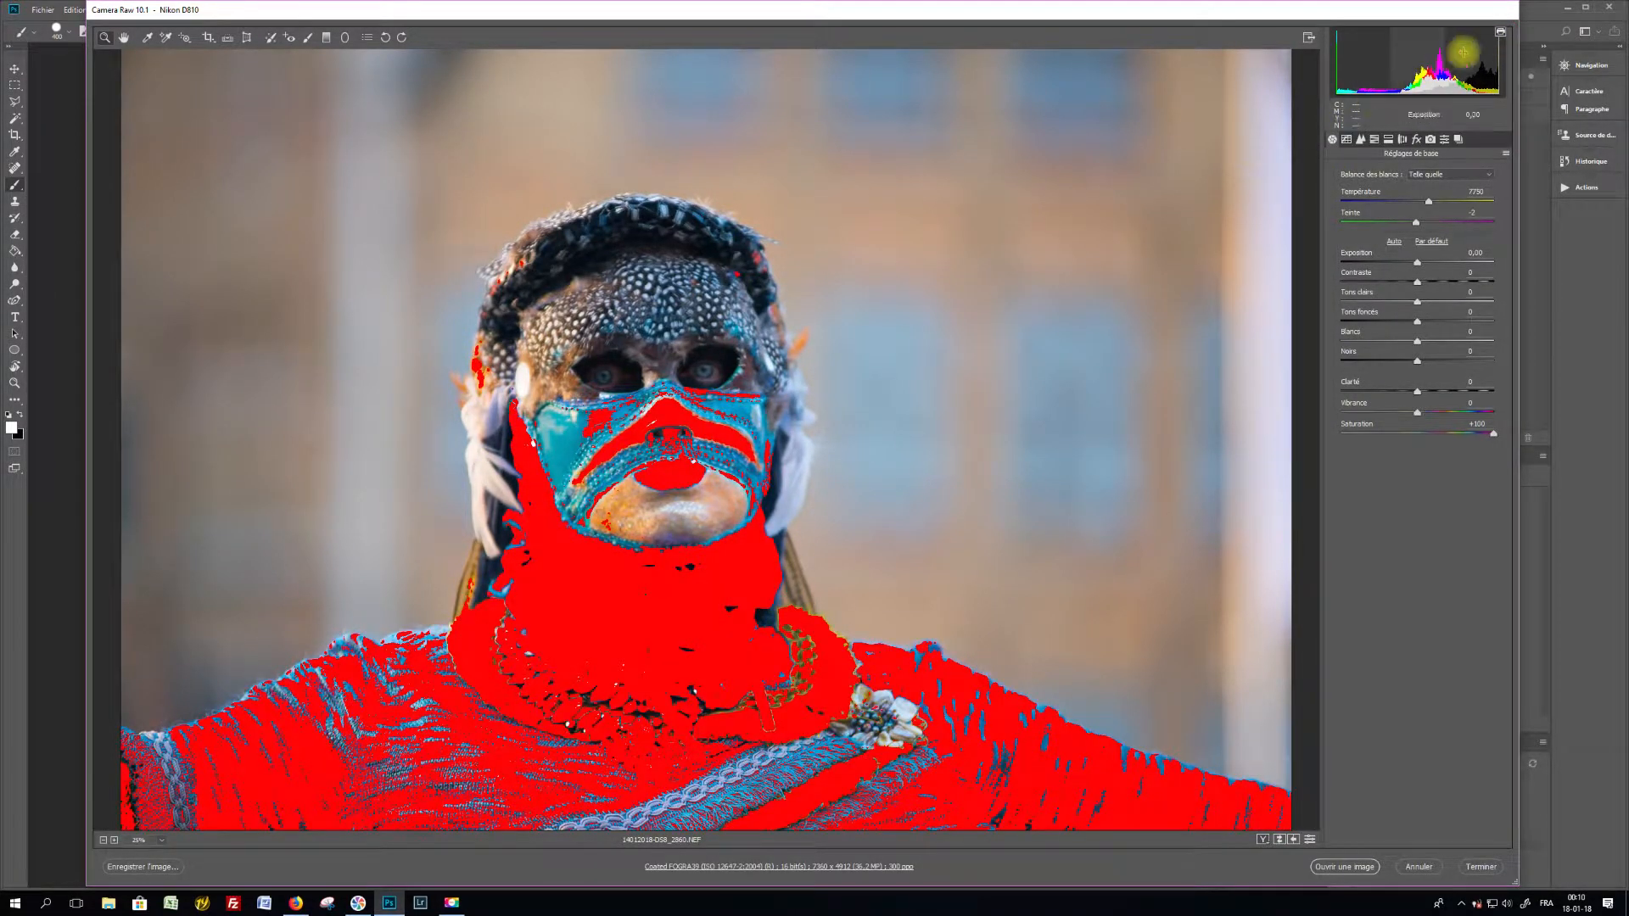
Step: Hide the unprintable-colours warning and view the photo with ProPhoto RGB applied as the output colour space
left_click(1499, 31)
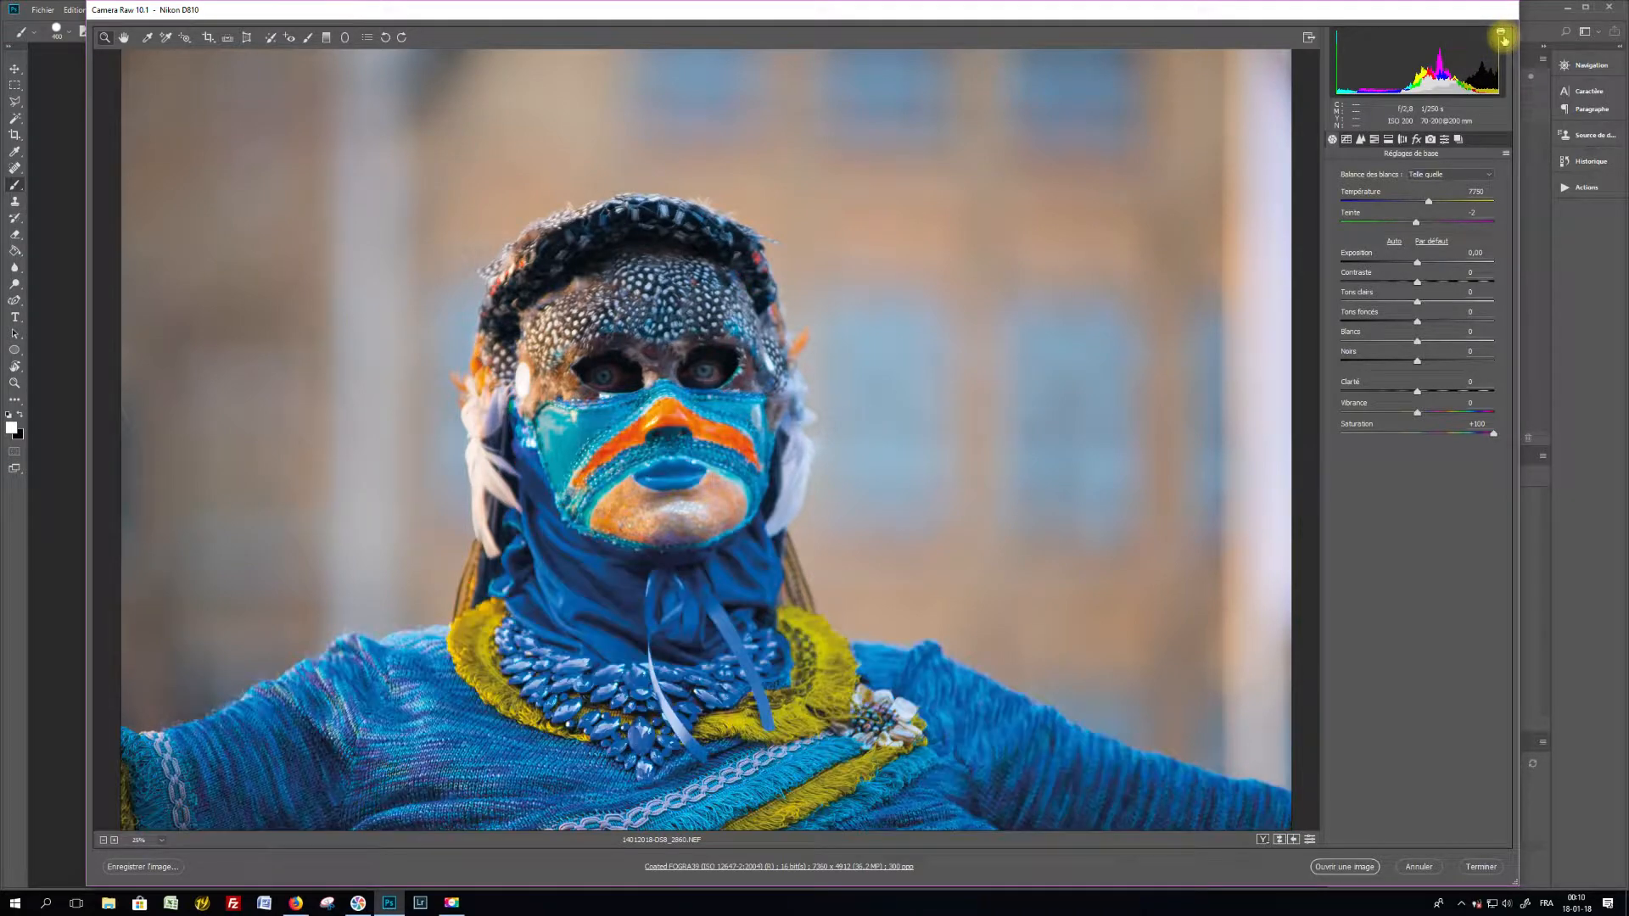
left_click(772, 867)
left_click_drag(774, 201, 1006, 174)
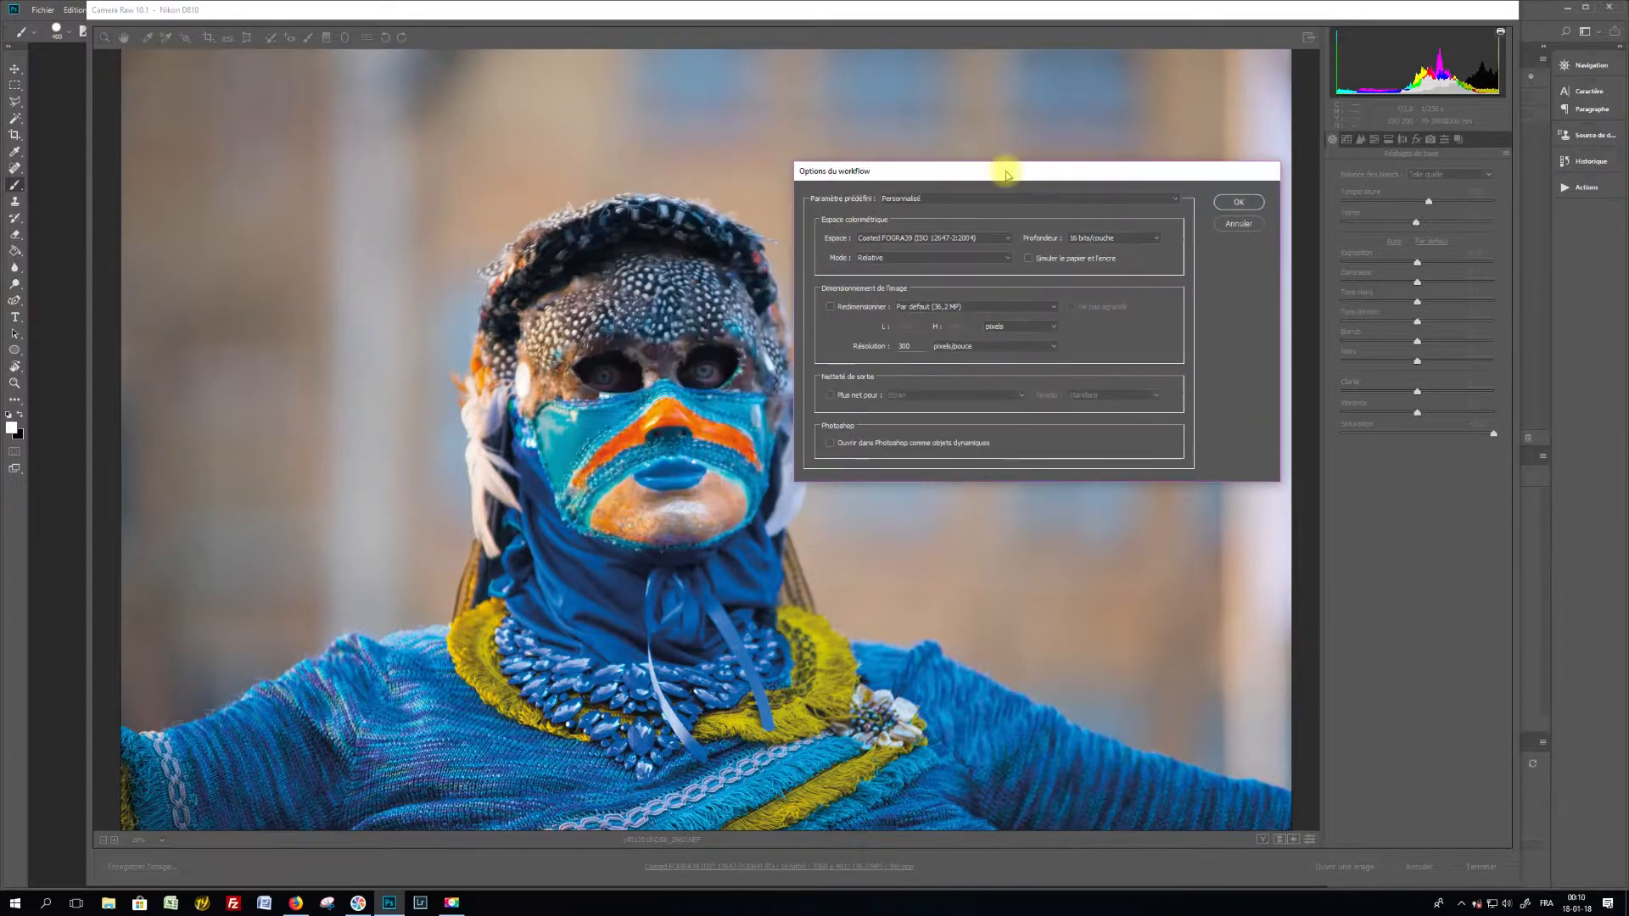
left_click(991, 238)
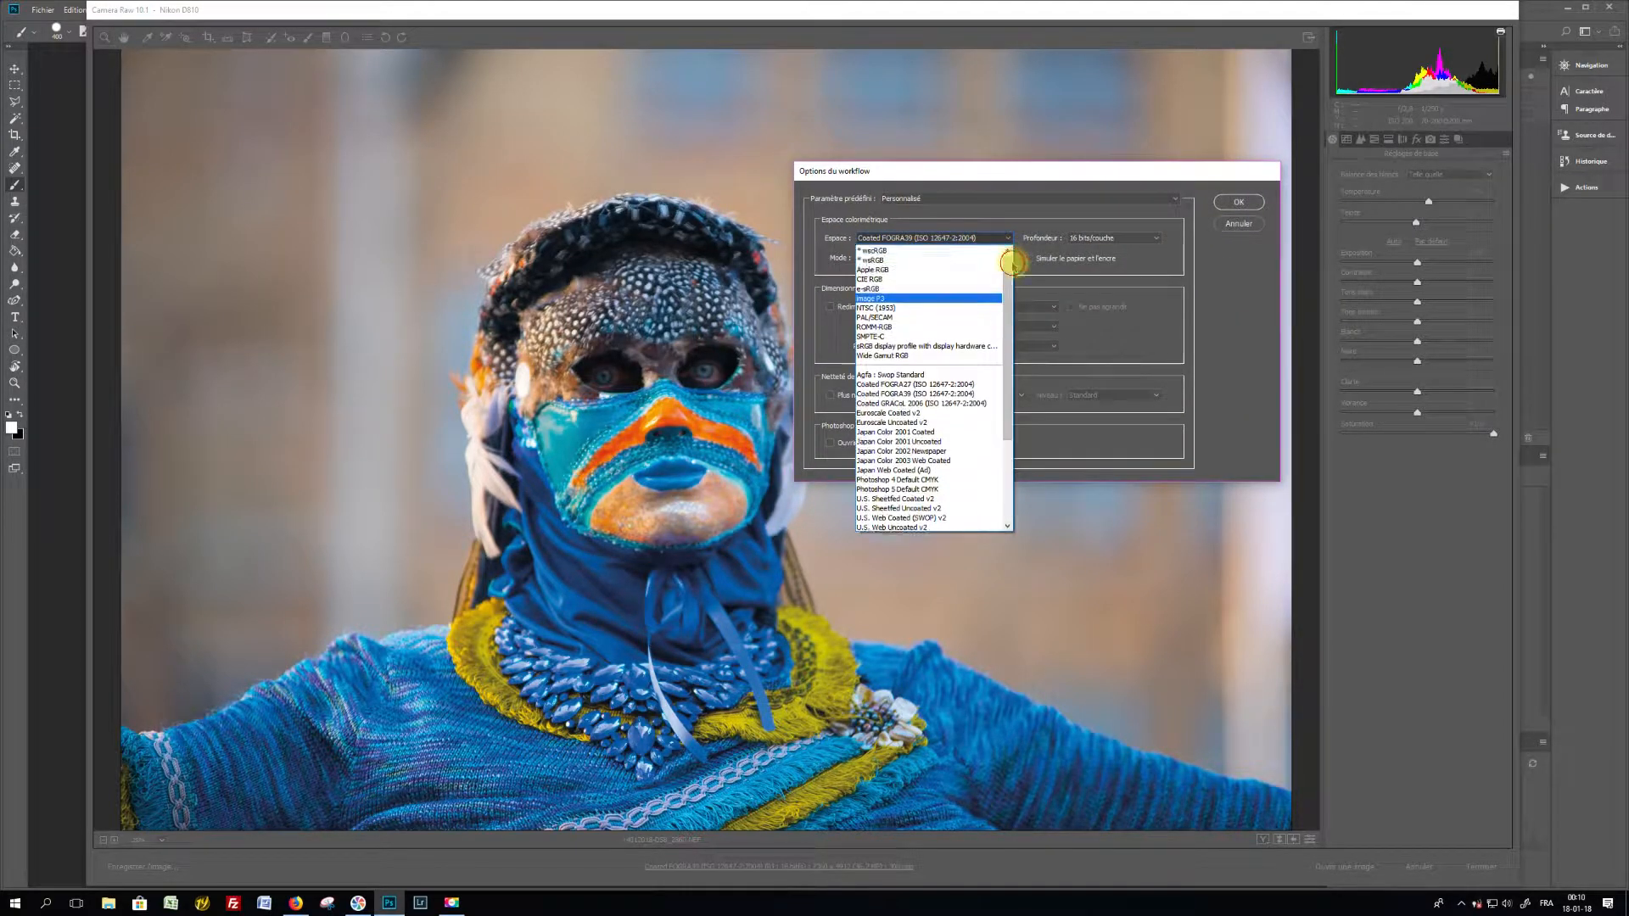
scroll(1009, 263, "up", 3)
left_click(927, 280)
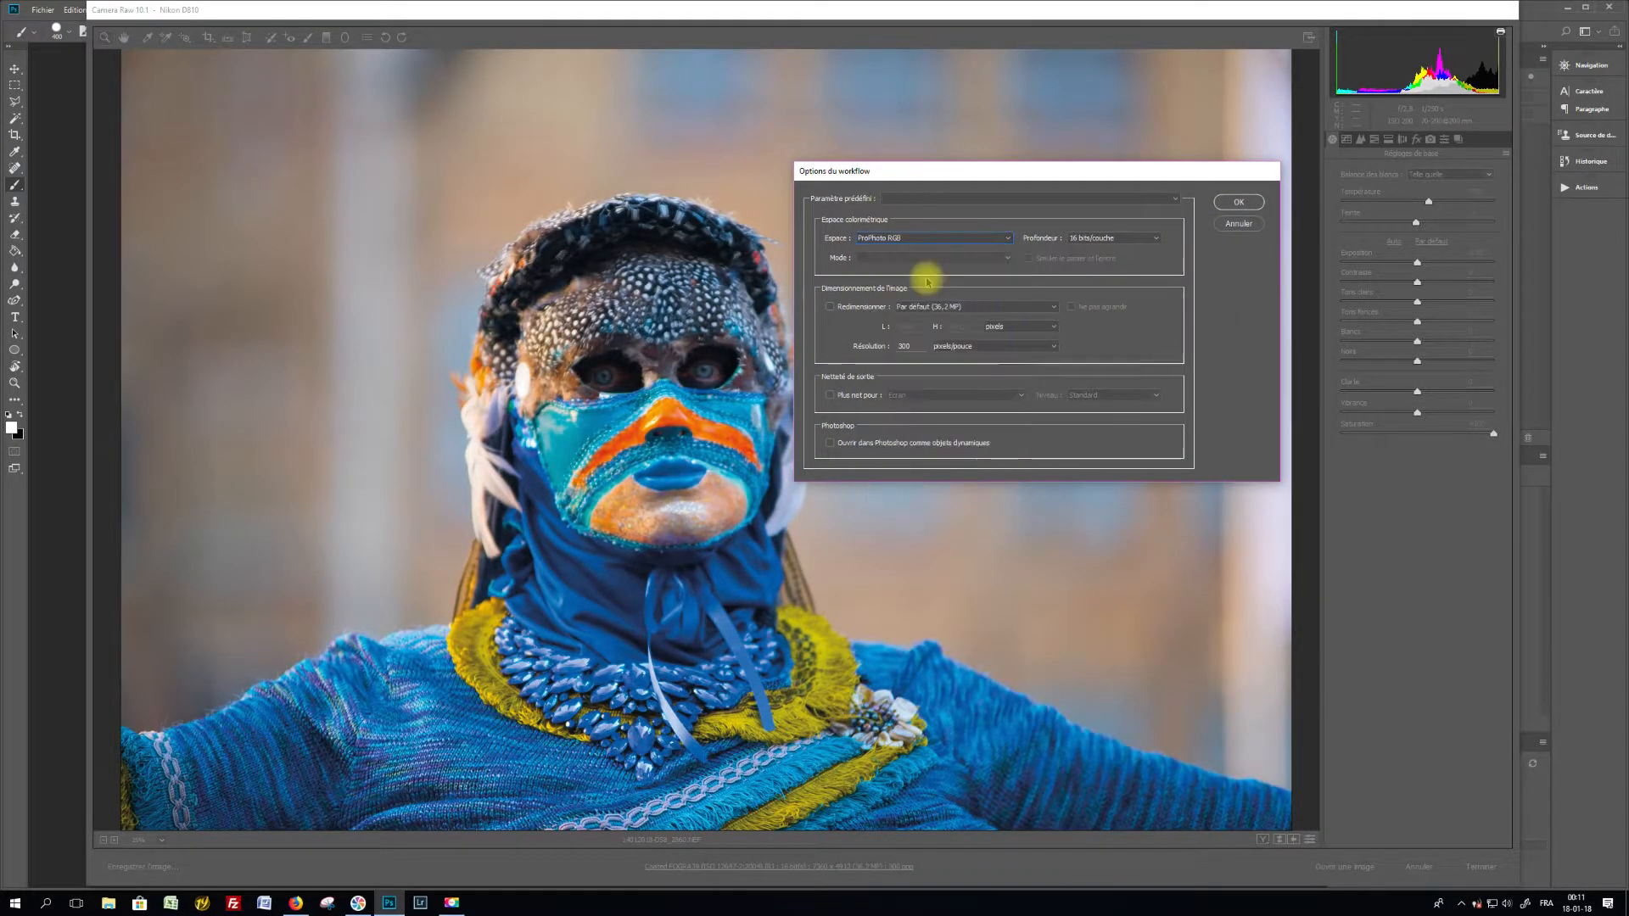
left_click(1238, 202)
left_click(1499, 32)
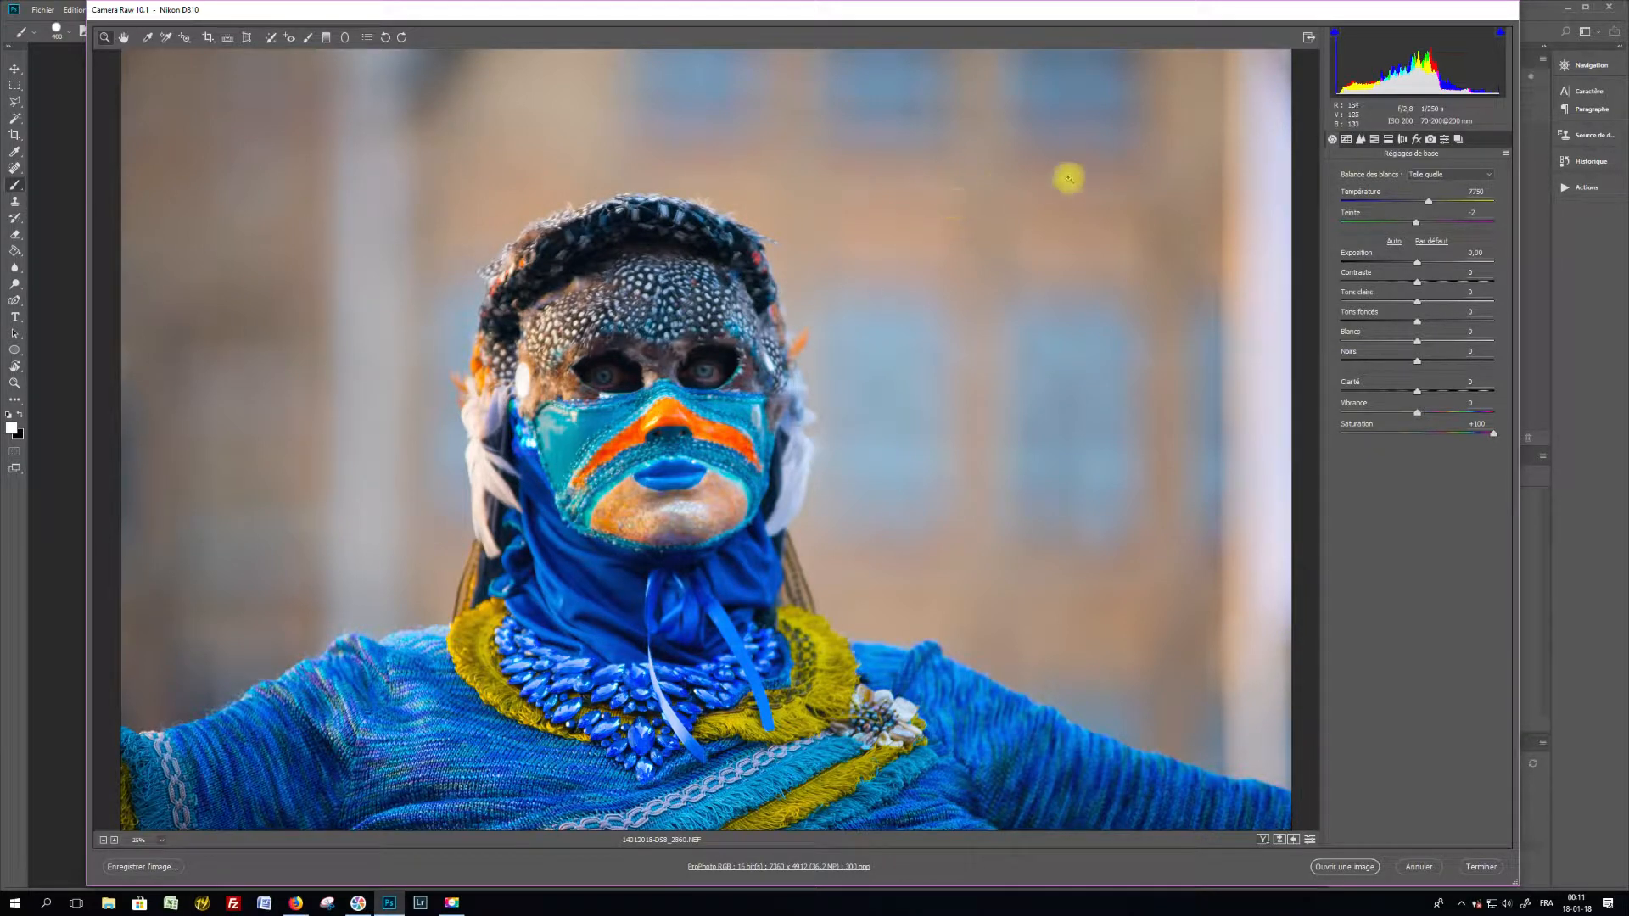
right_click(1067, 175)
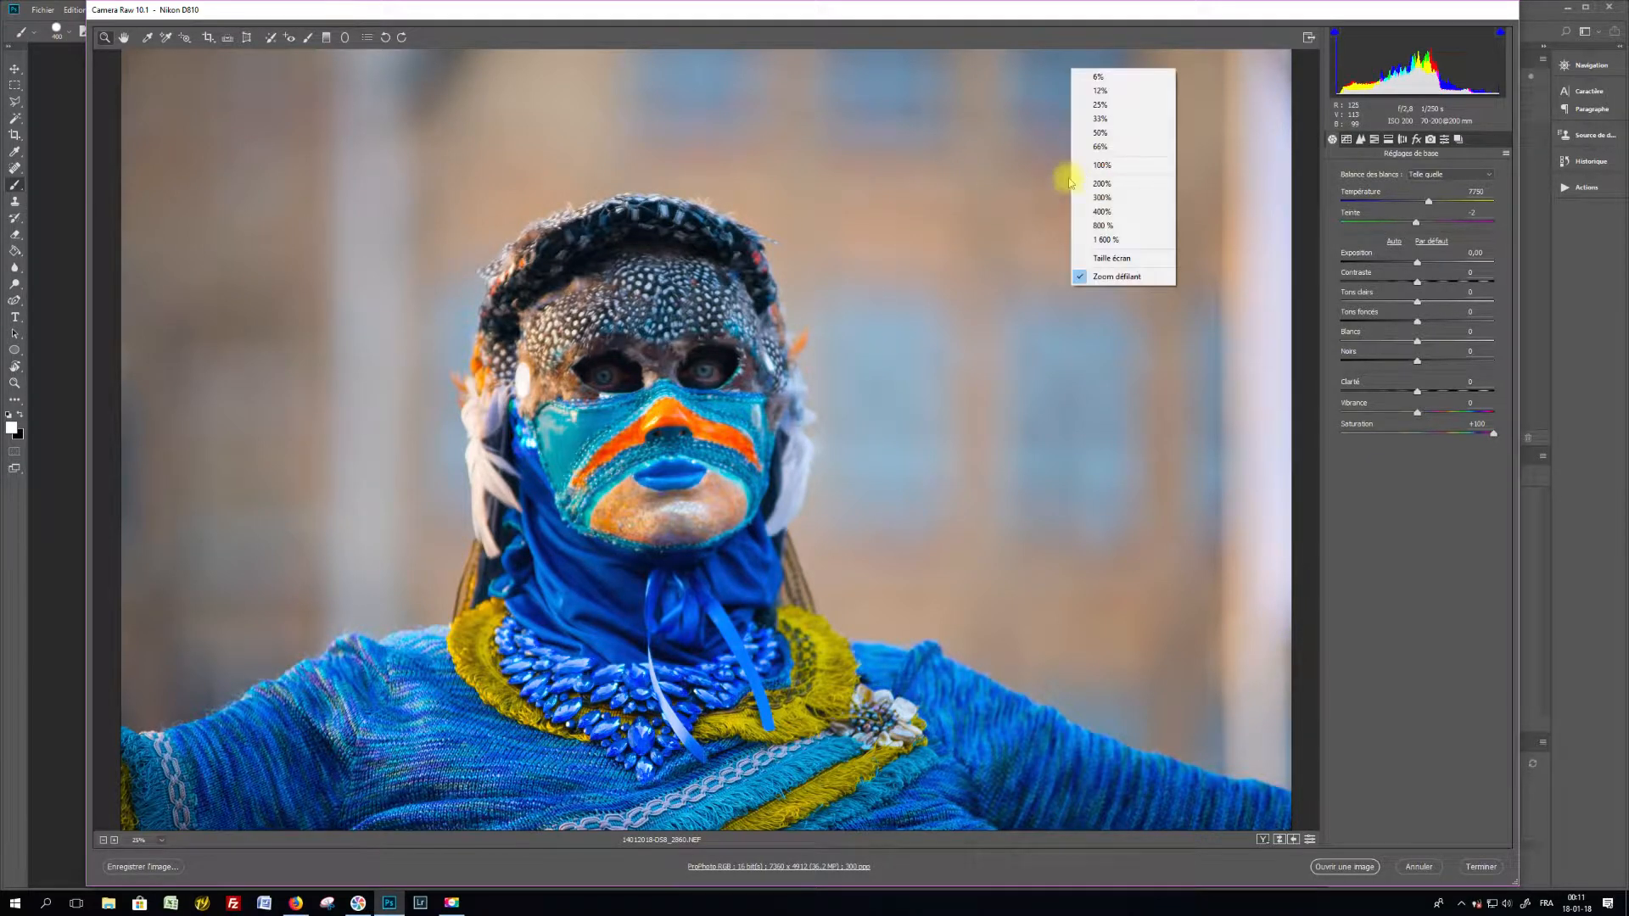
Step: Compare the photo's colours in Coated FOGRA39 (ISO 12647-2:2004) and ProPhoto RGB by alternating the output space in the workflow options
left_click(829, 863)
left_click_drag(750, 203, 1097, 134)
left_click(1127, 196)
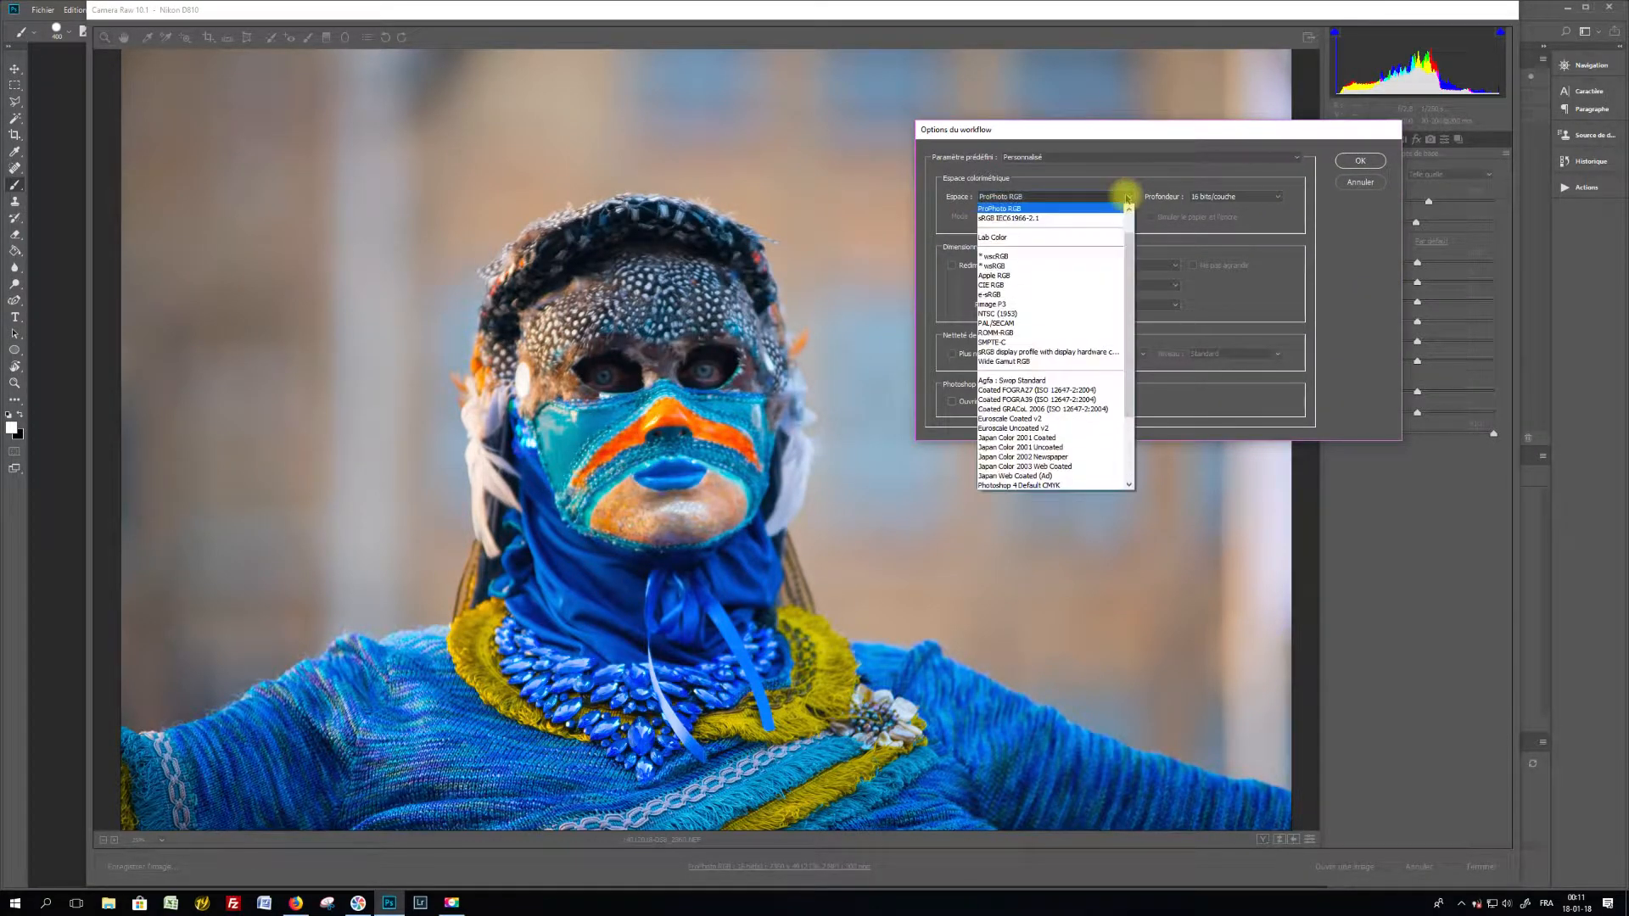
left_click(1036, 400)
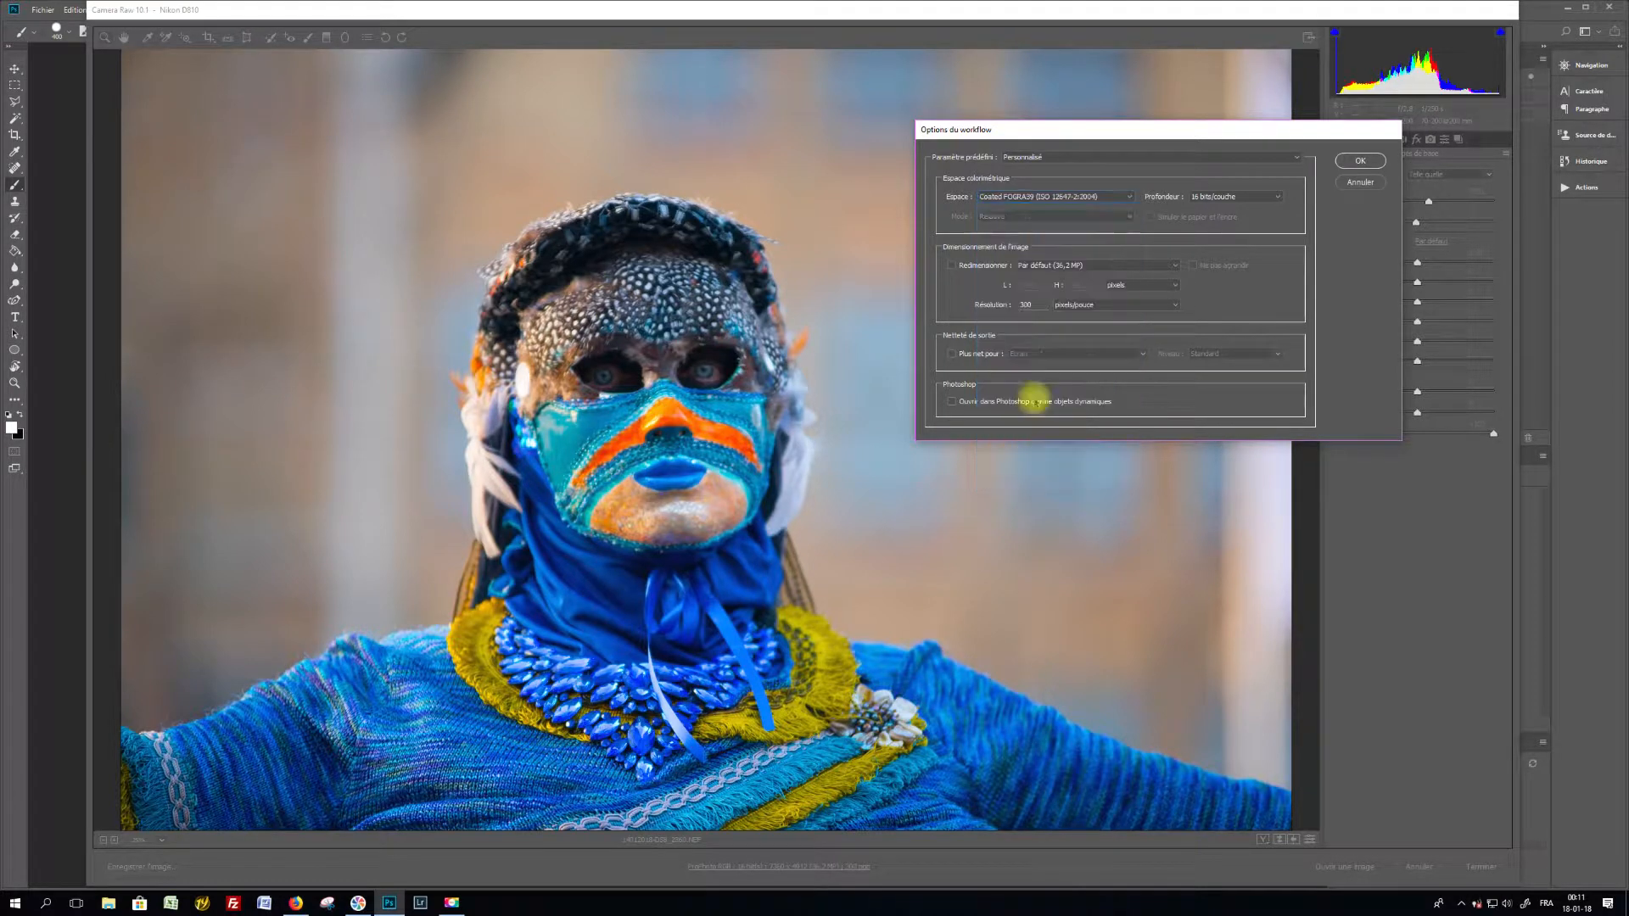
left_click(1118, 197)
scroll(1129, 223, "up", 5)
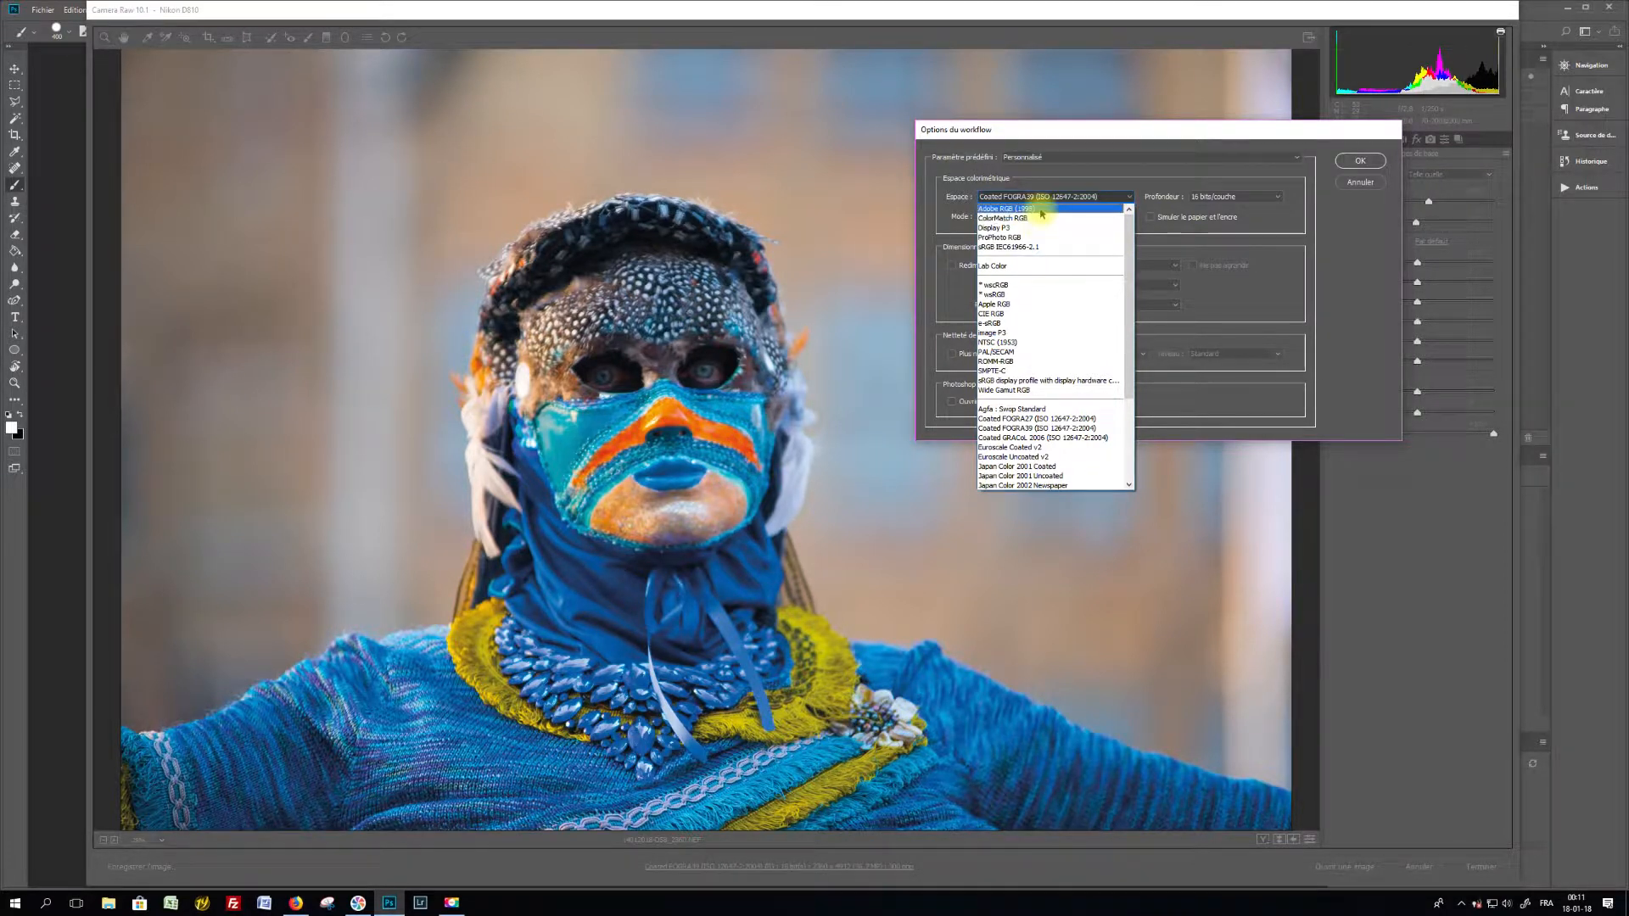
left_click(1042, 239)
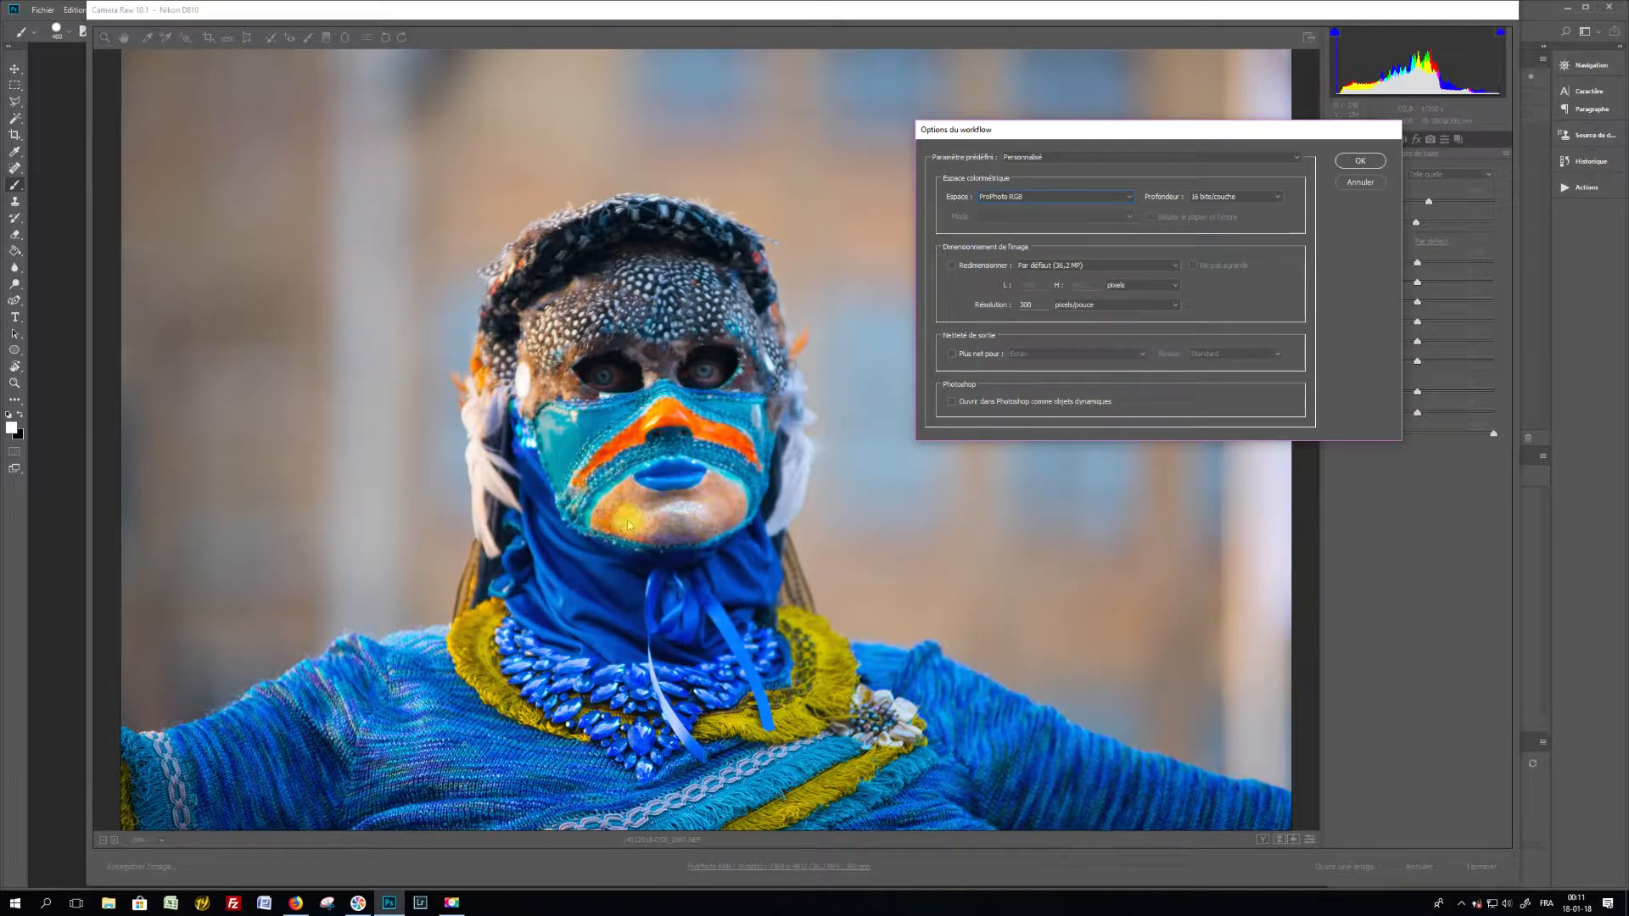
left_click(1039, 197)
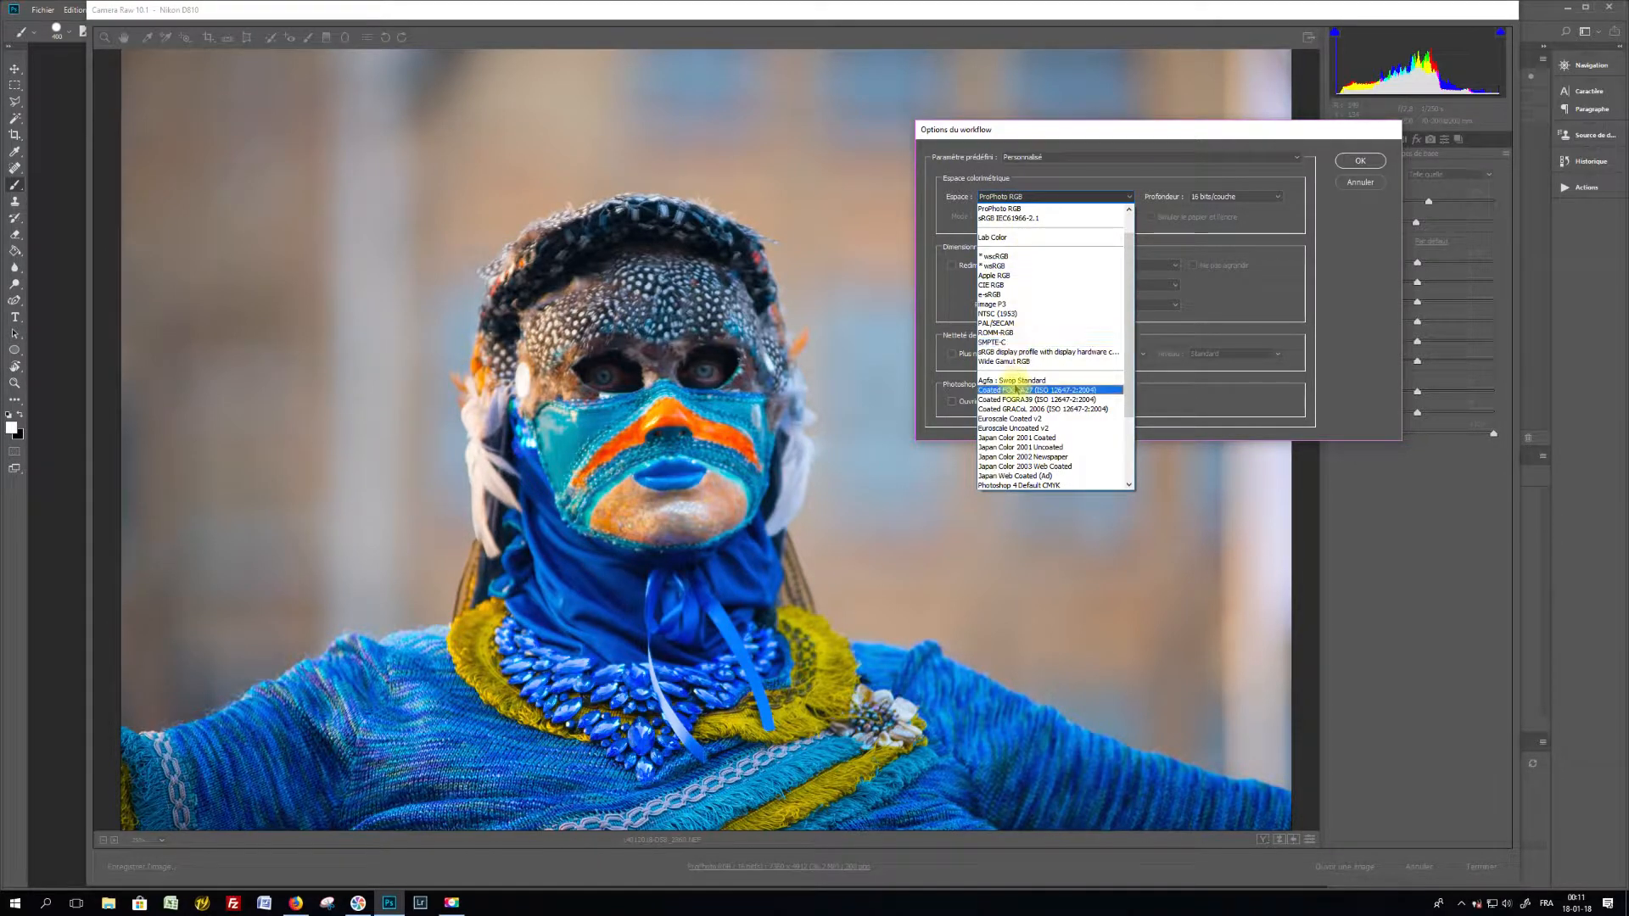
left_click(1017, 399)
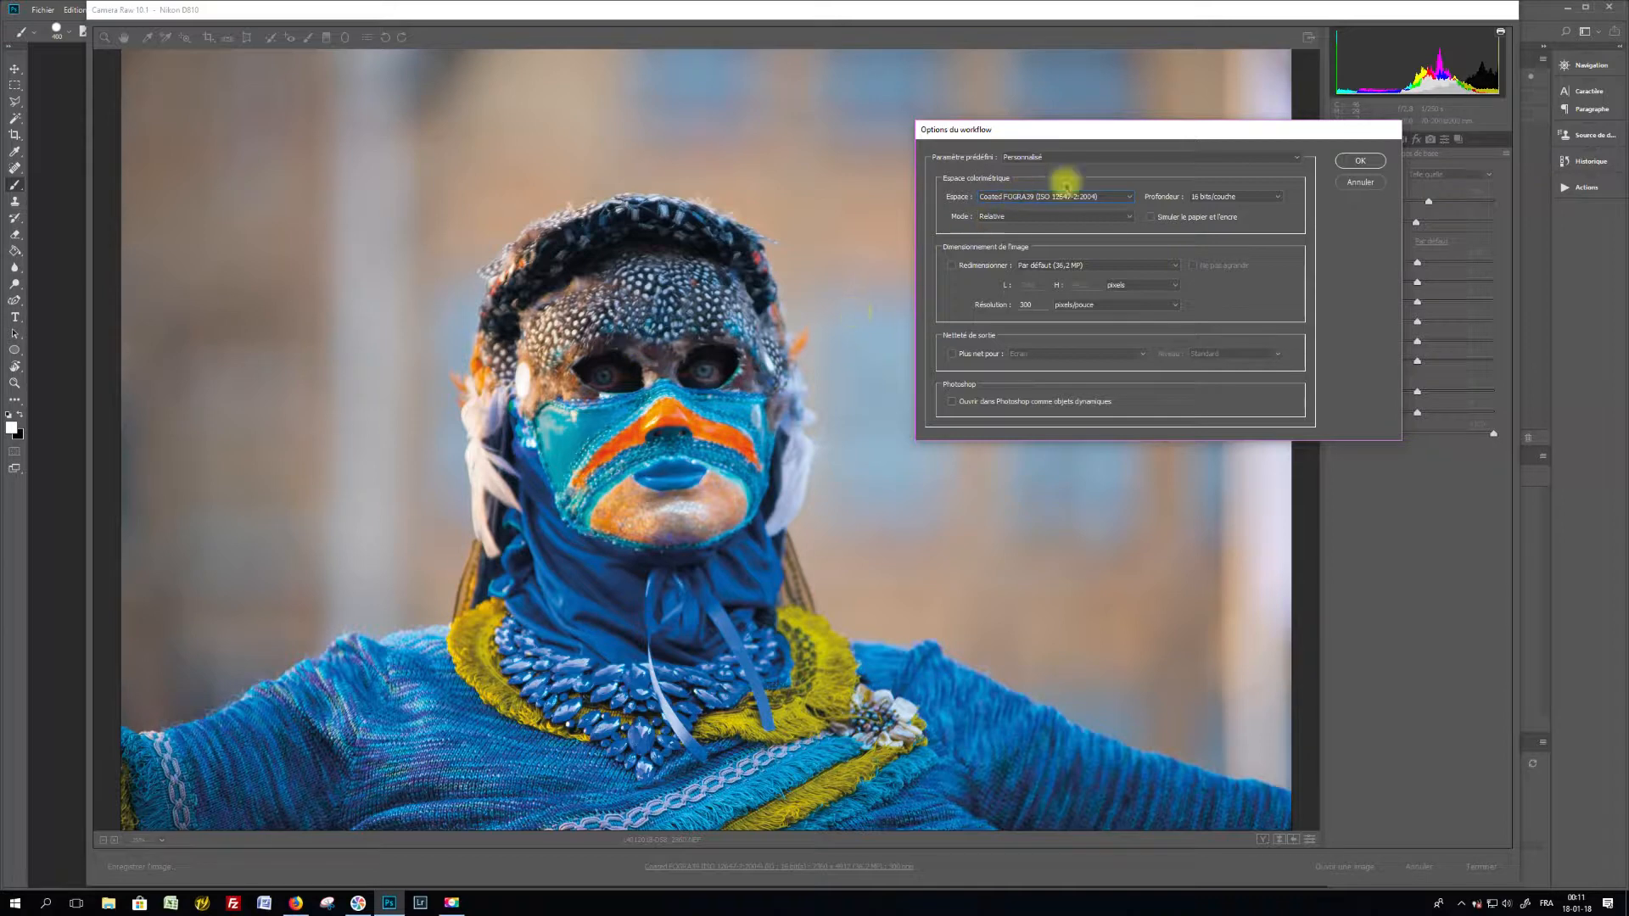
Step: Compare the photo in sRGB IEC61966-2.1 and ProPhoto RGB, ending on the sRGB preview
left_click(1068, 193)
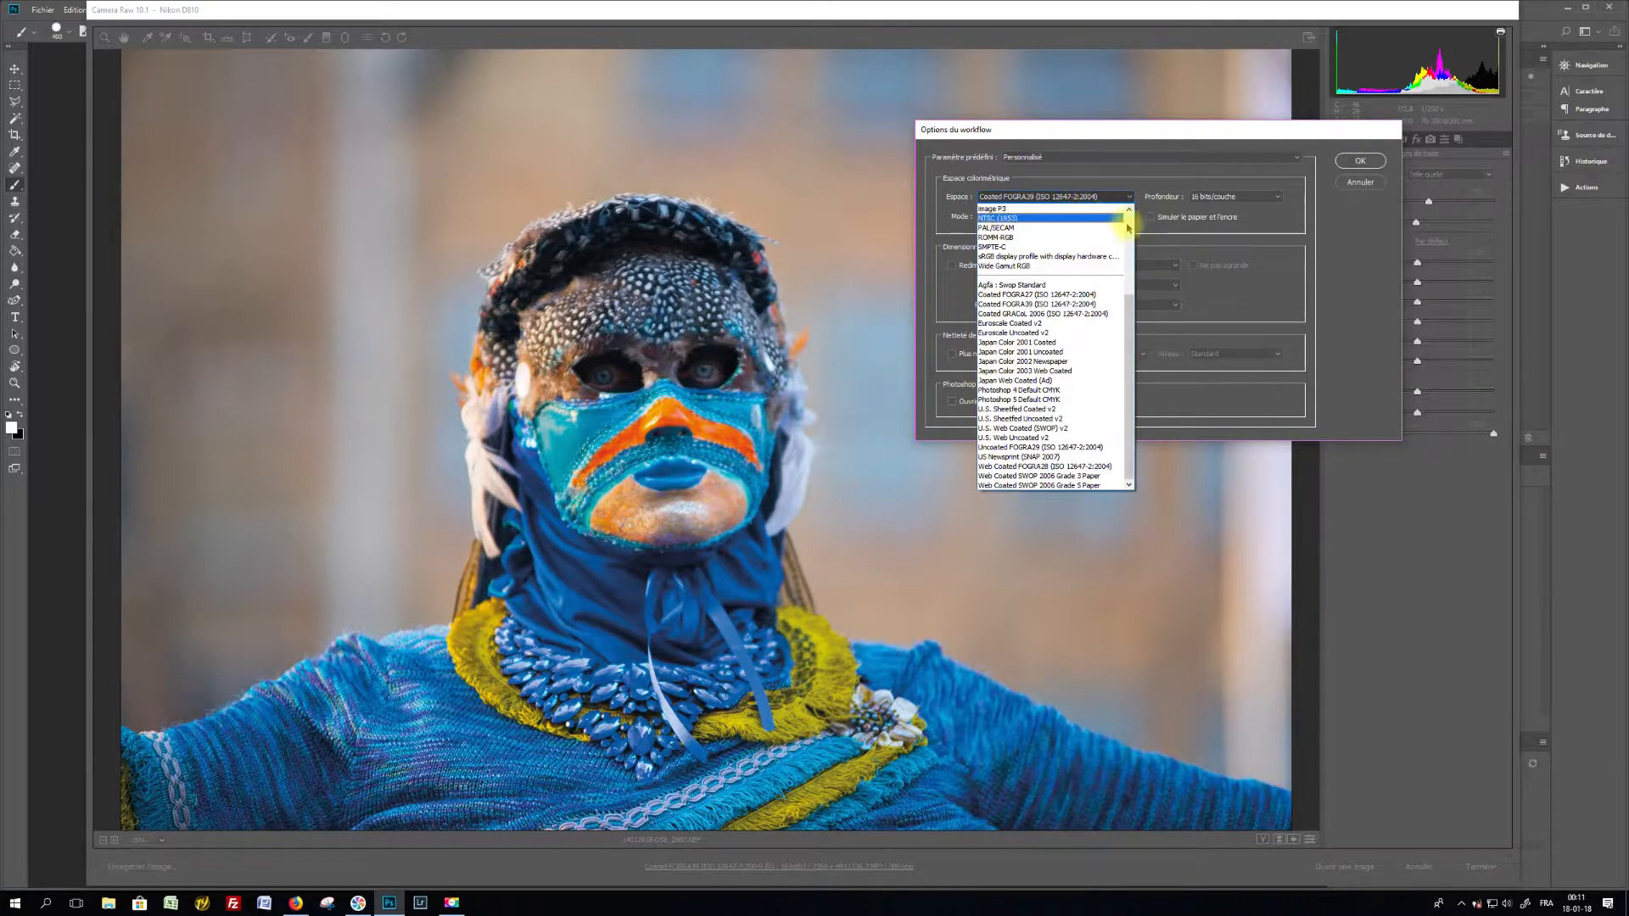
scroll(1129, 227, "up", 5)
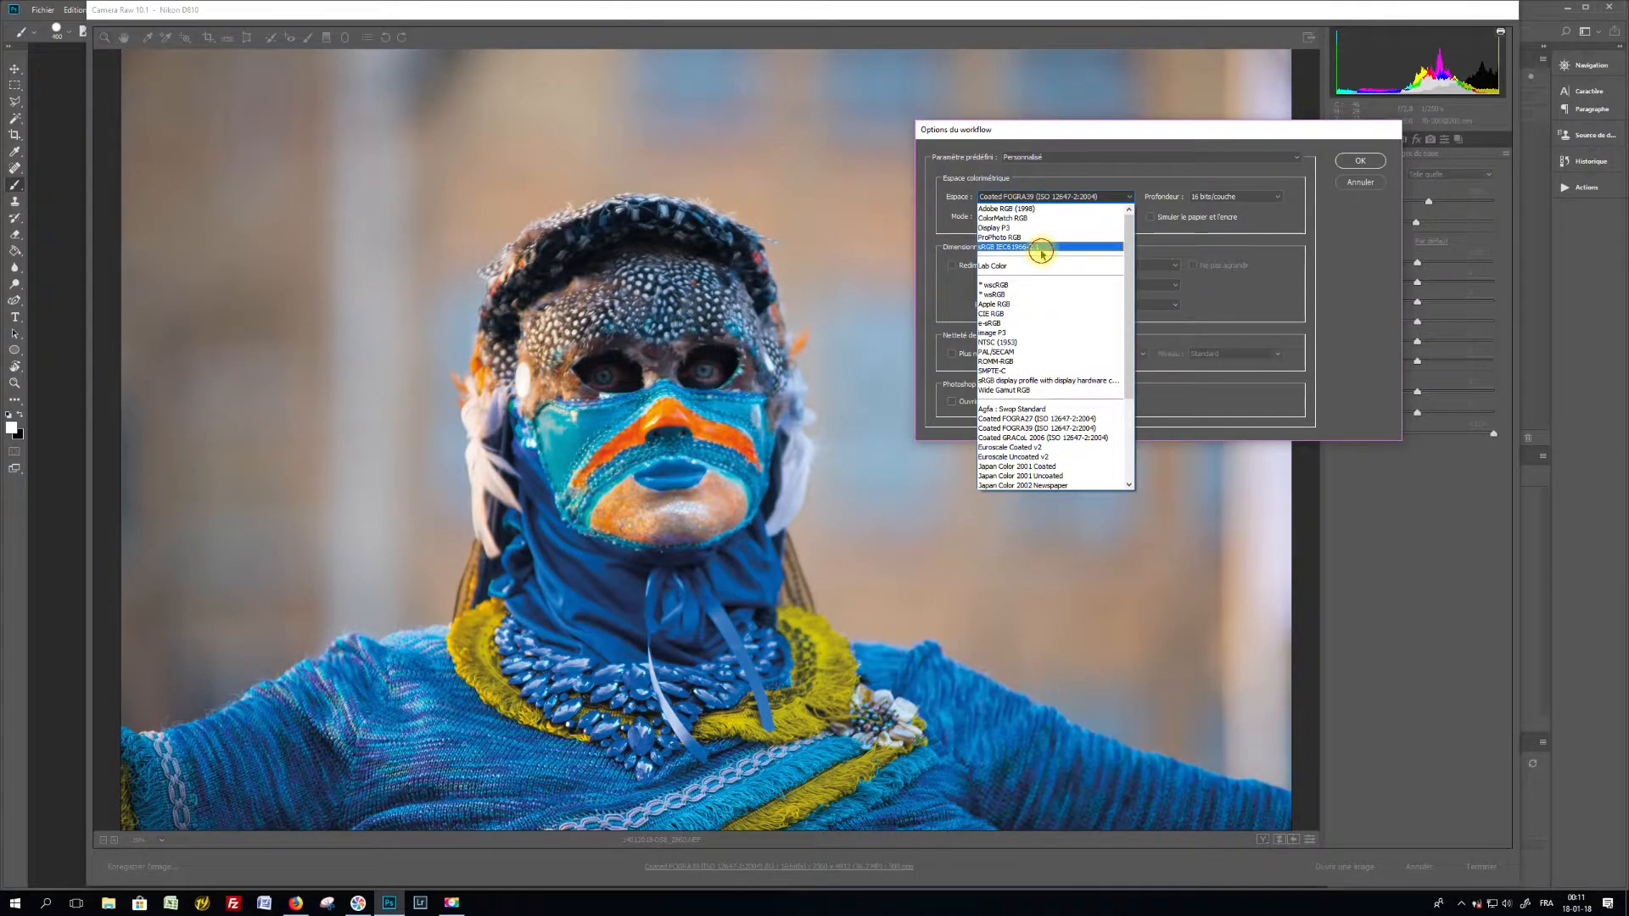
left_click(1042, 248)
left_click(1124, 201)
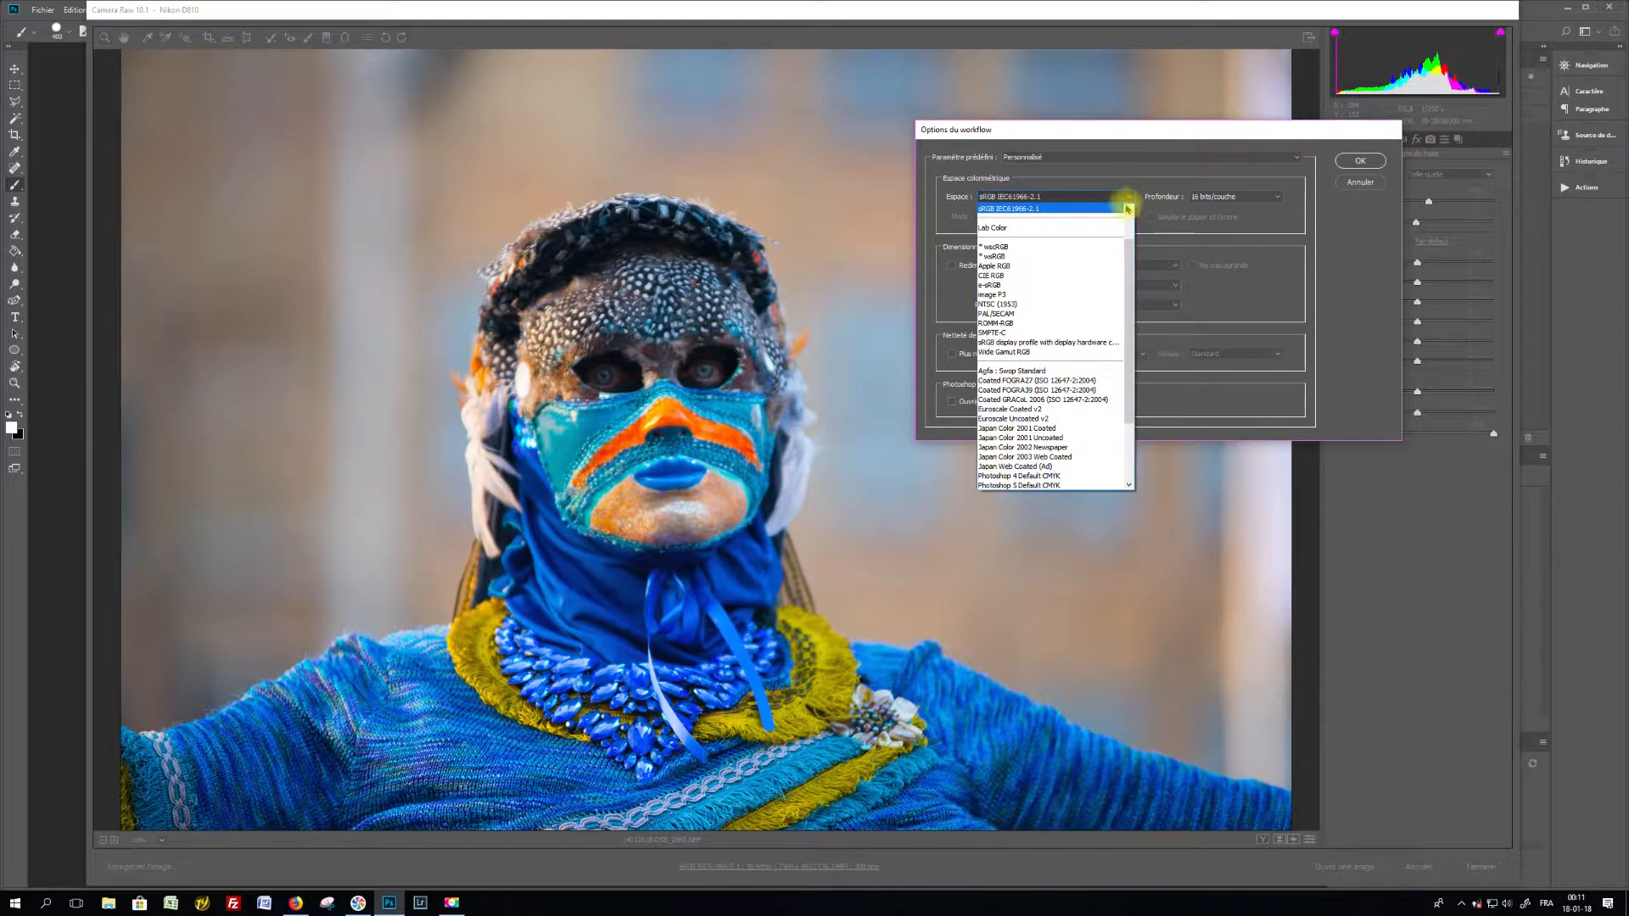
scroll(1130, 216, "up", 3)
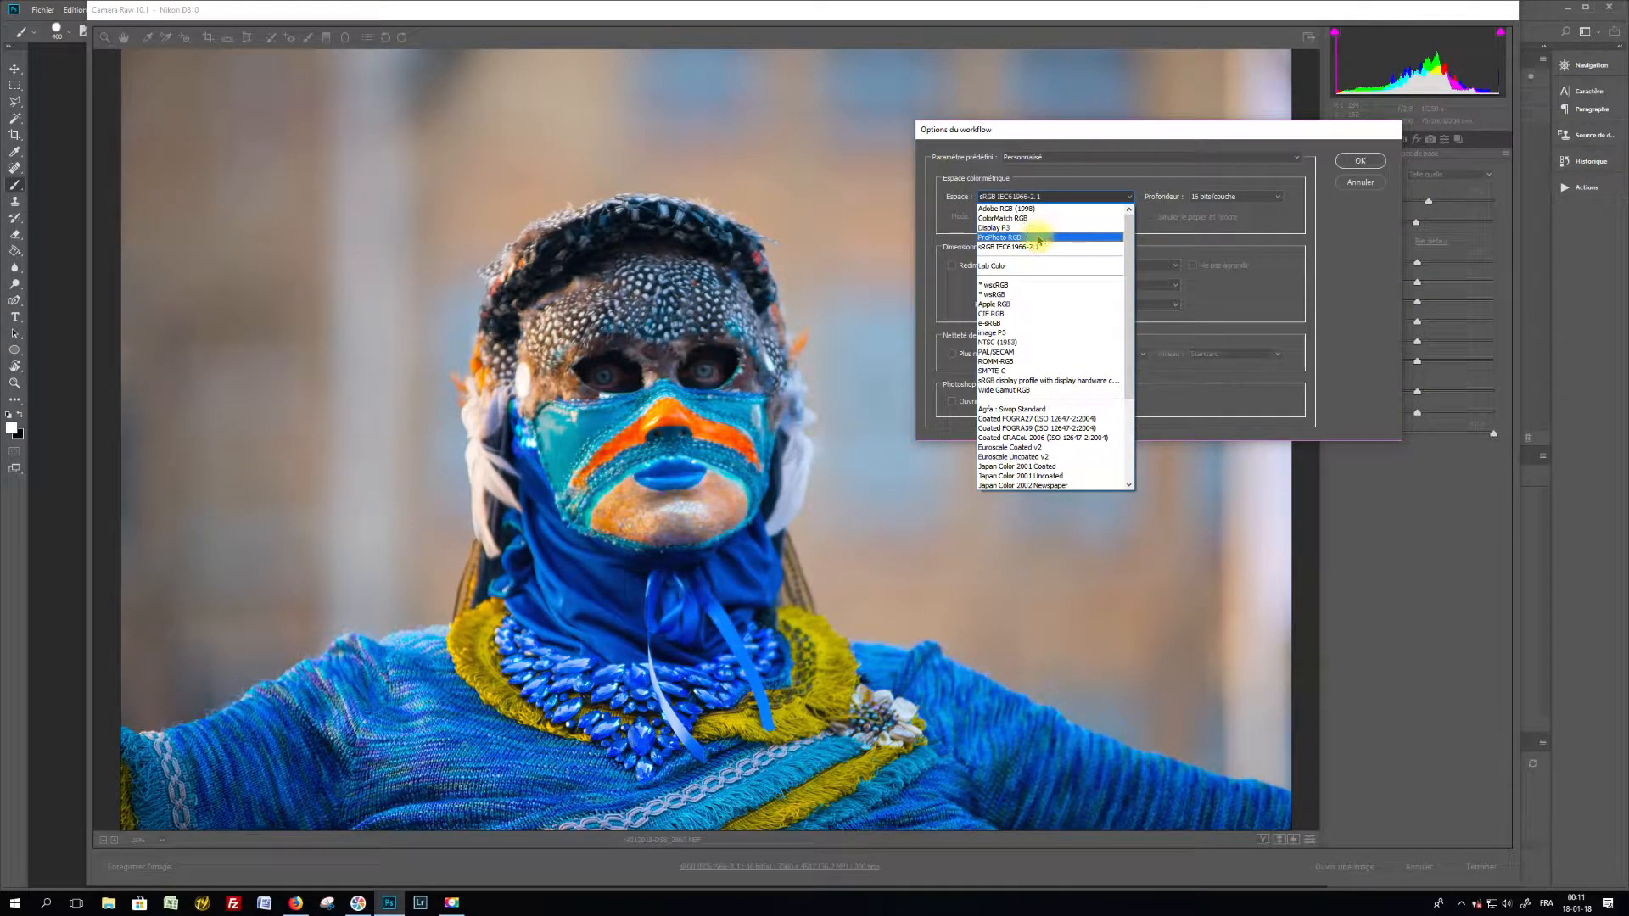
left_click(1038, 239)
left_click(1064, 204)
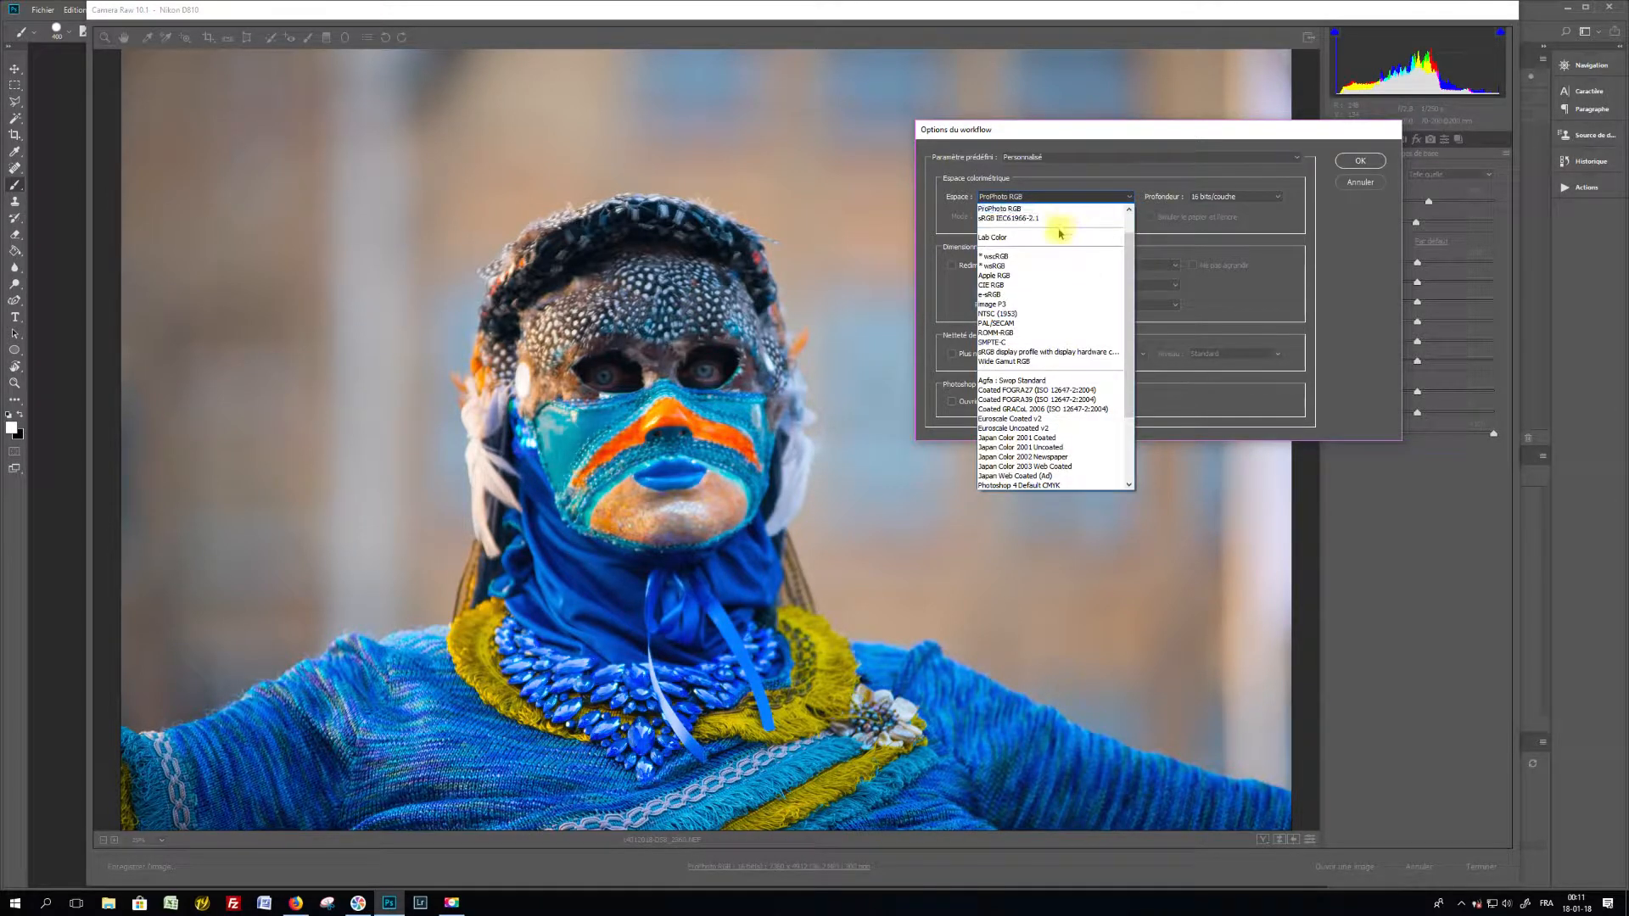
left_click(1058, 219)
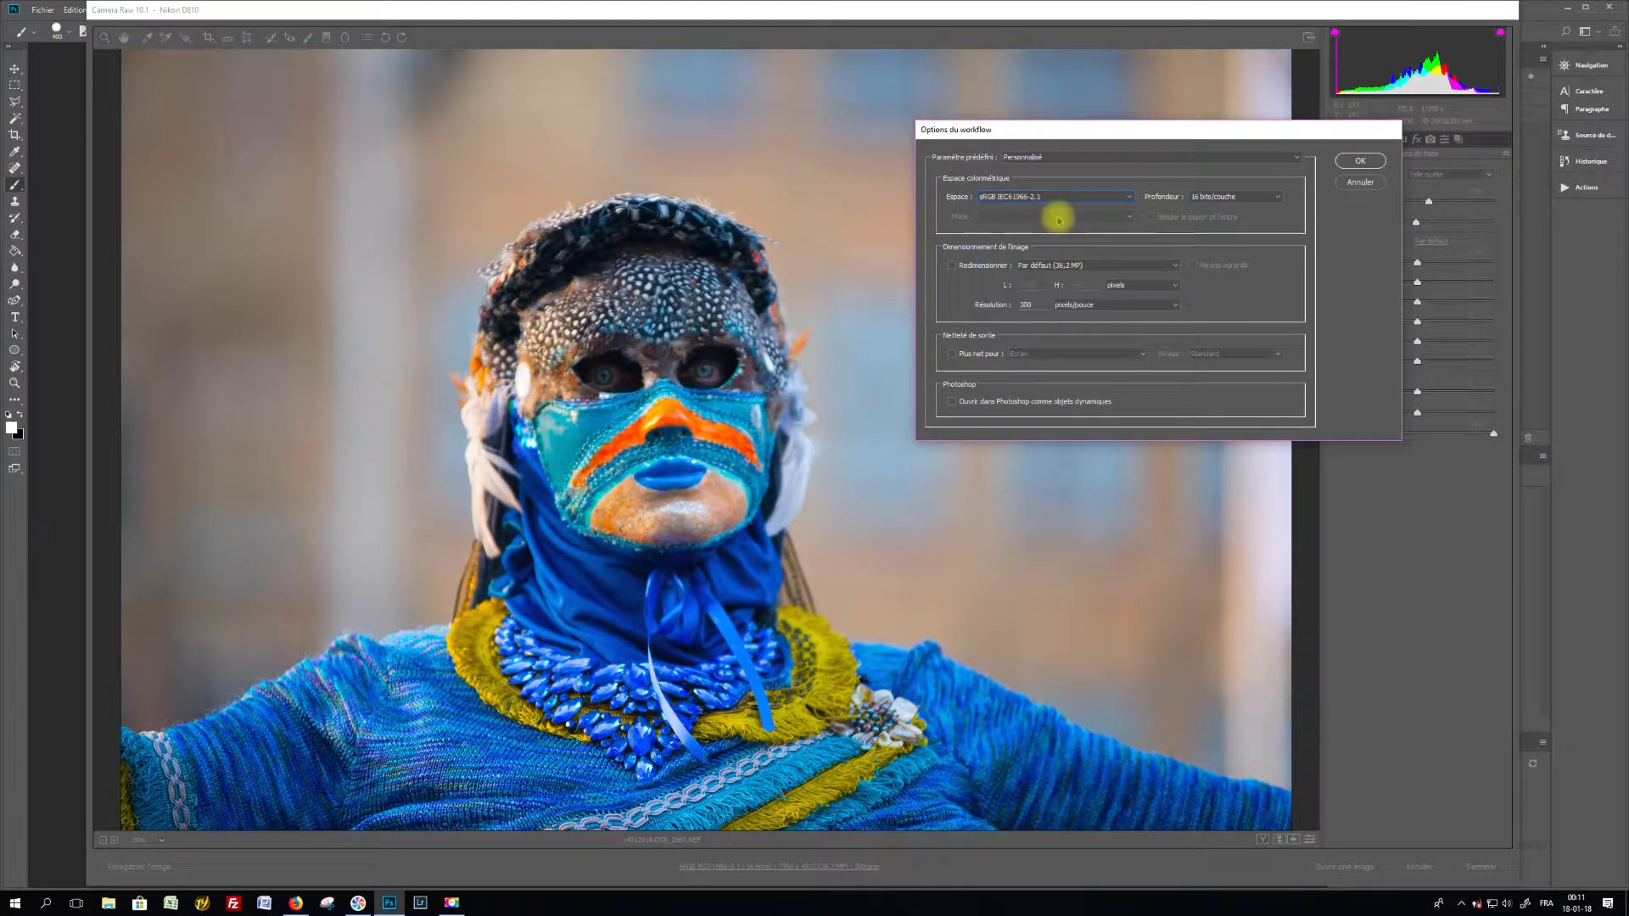
Step: Preview ProPhoto RGB once more to examine the blue scarf, then return the output space to sRGB IEC61966-2.1
left_click(1049, 197)
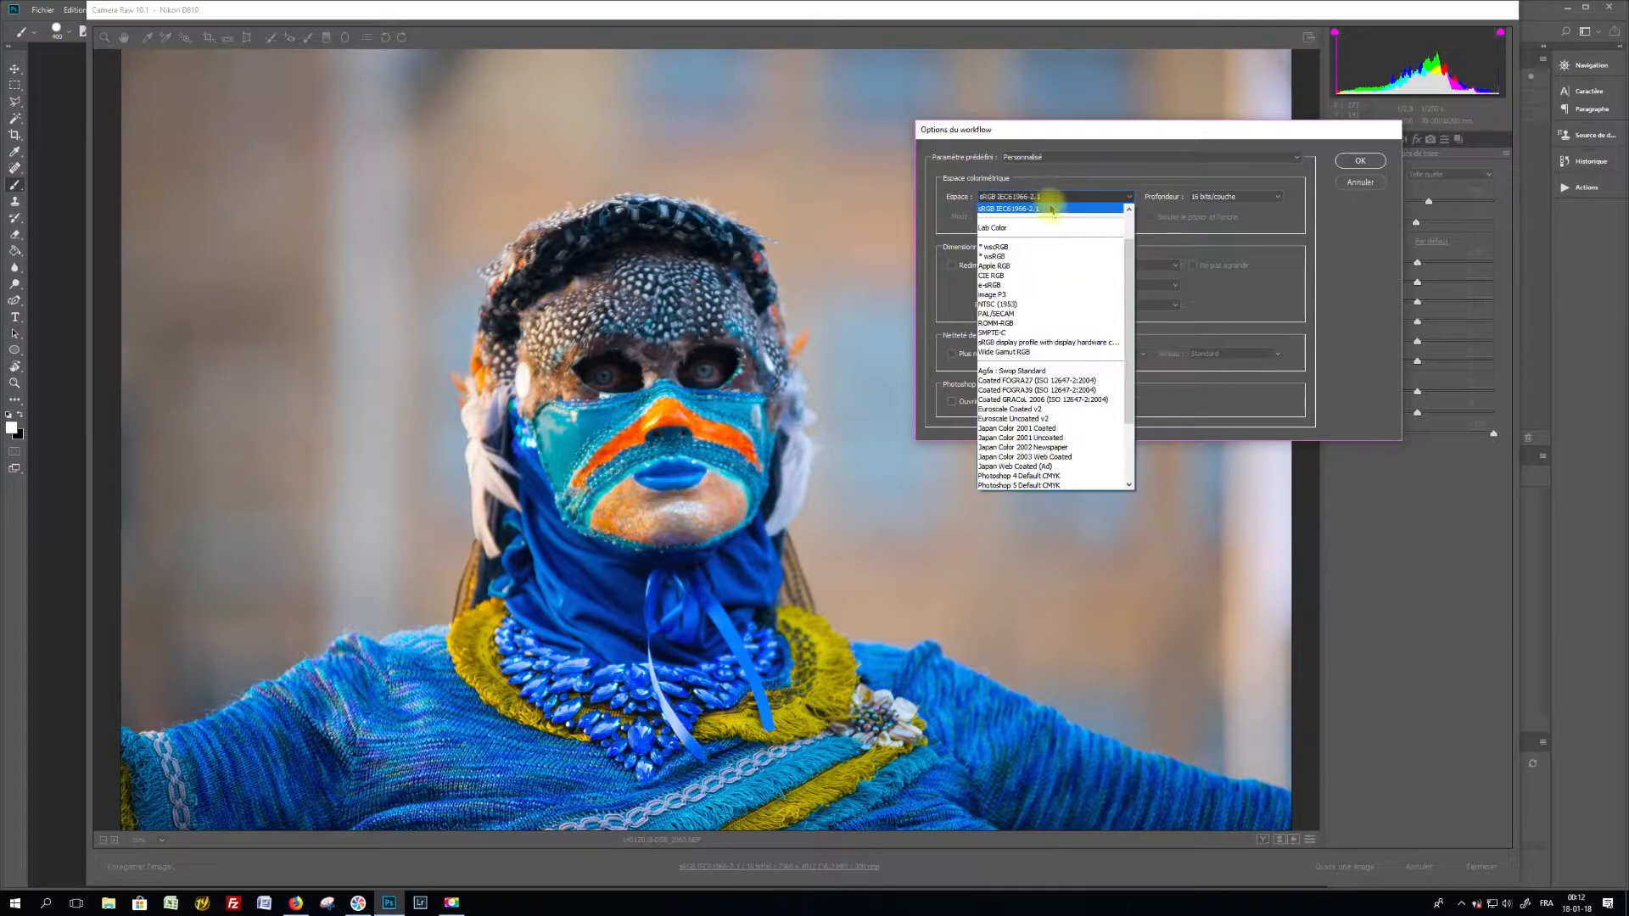
left_click(1127, 211)
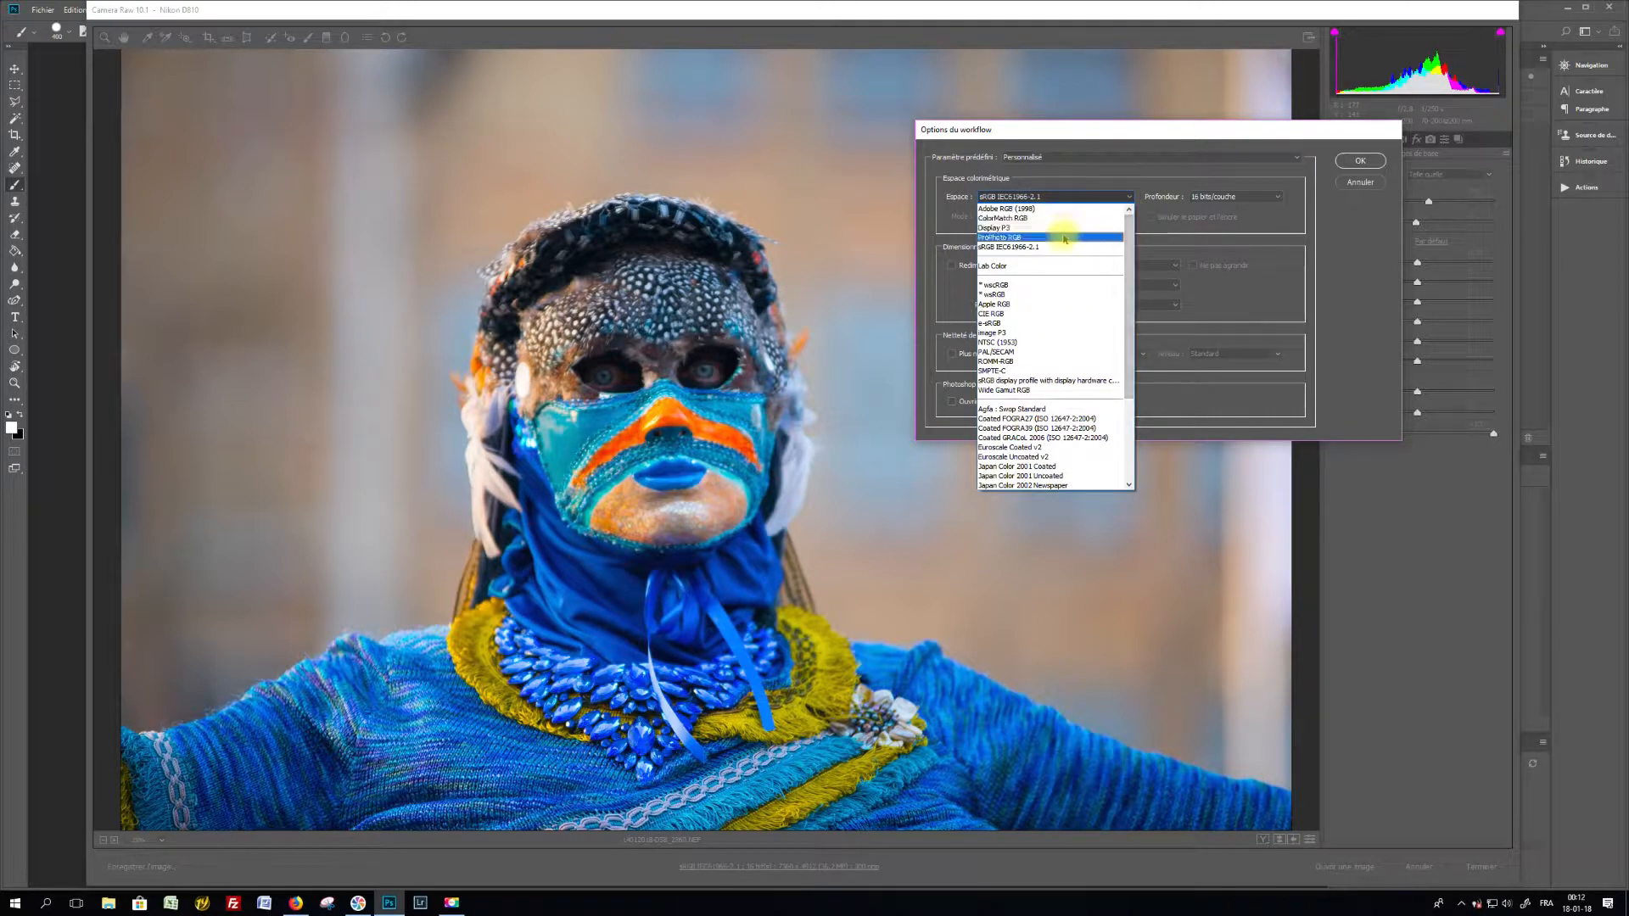
left_click(1064, 238)
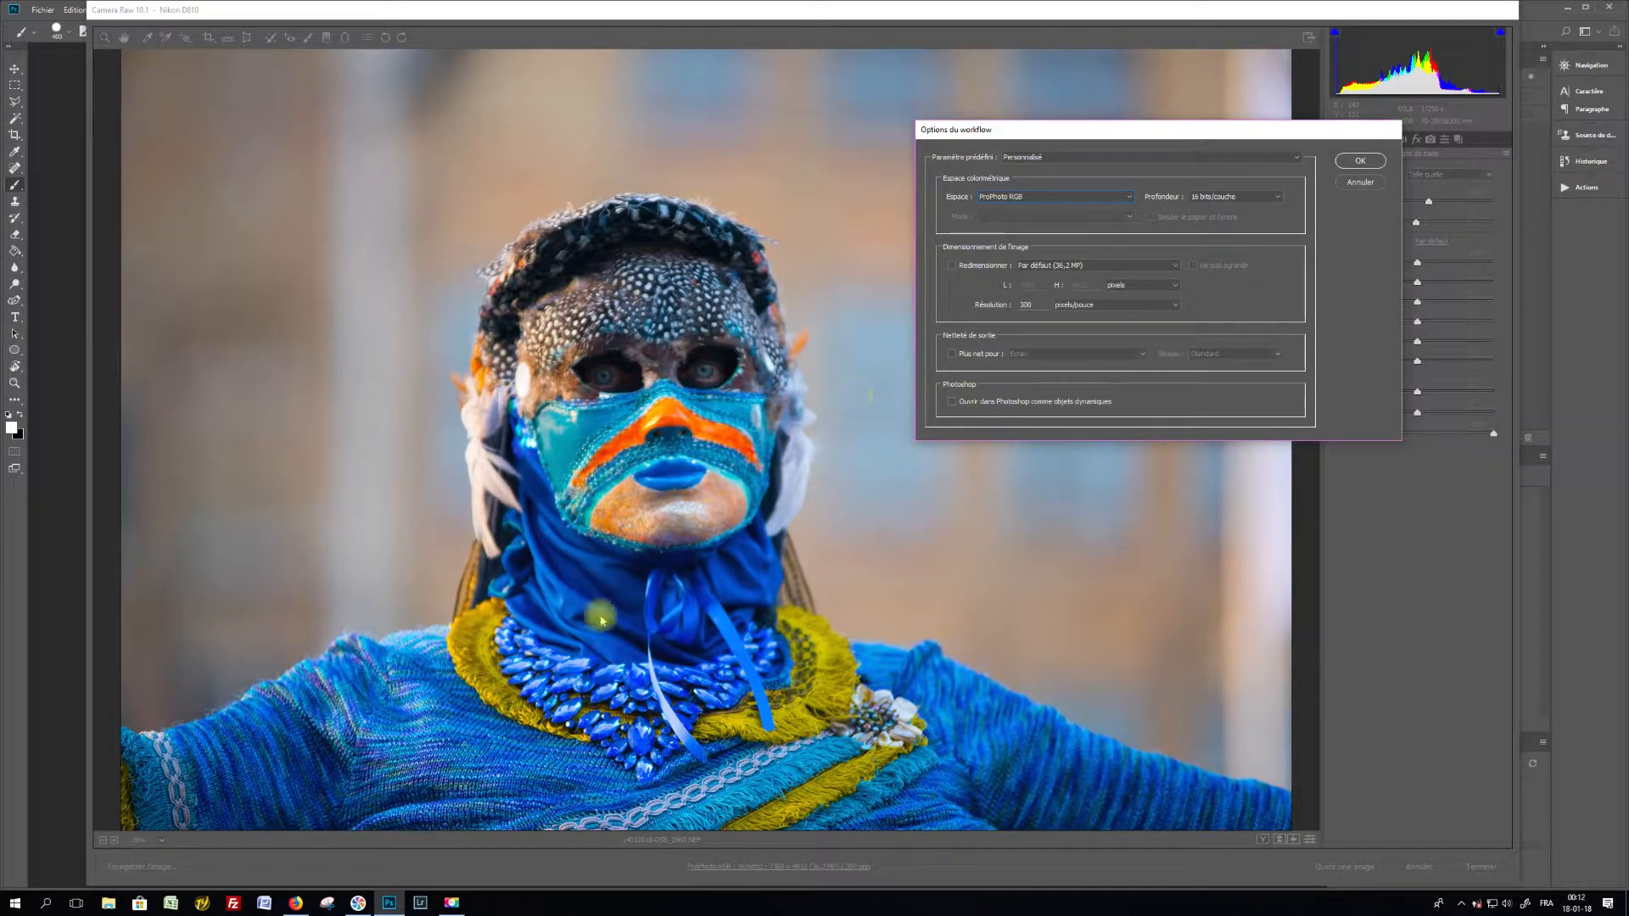
left_click(1073, 199)
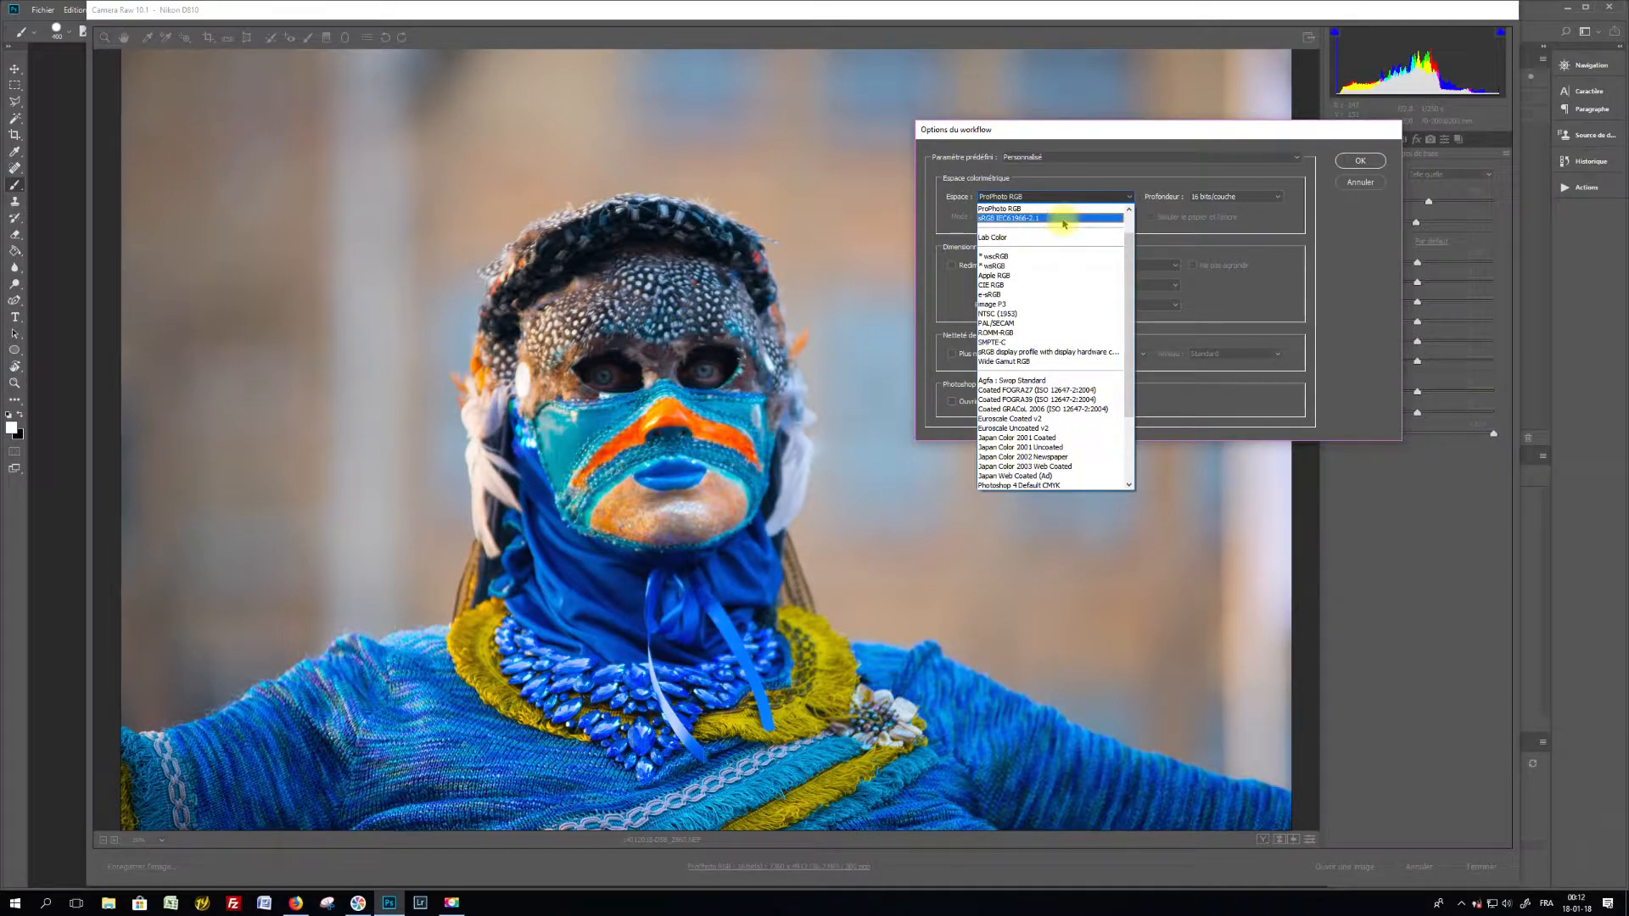
left_click(1117, 221)
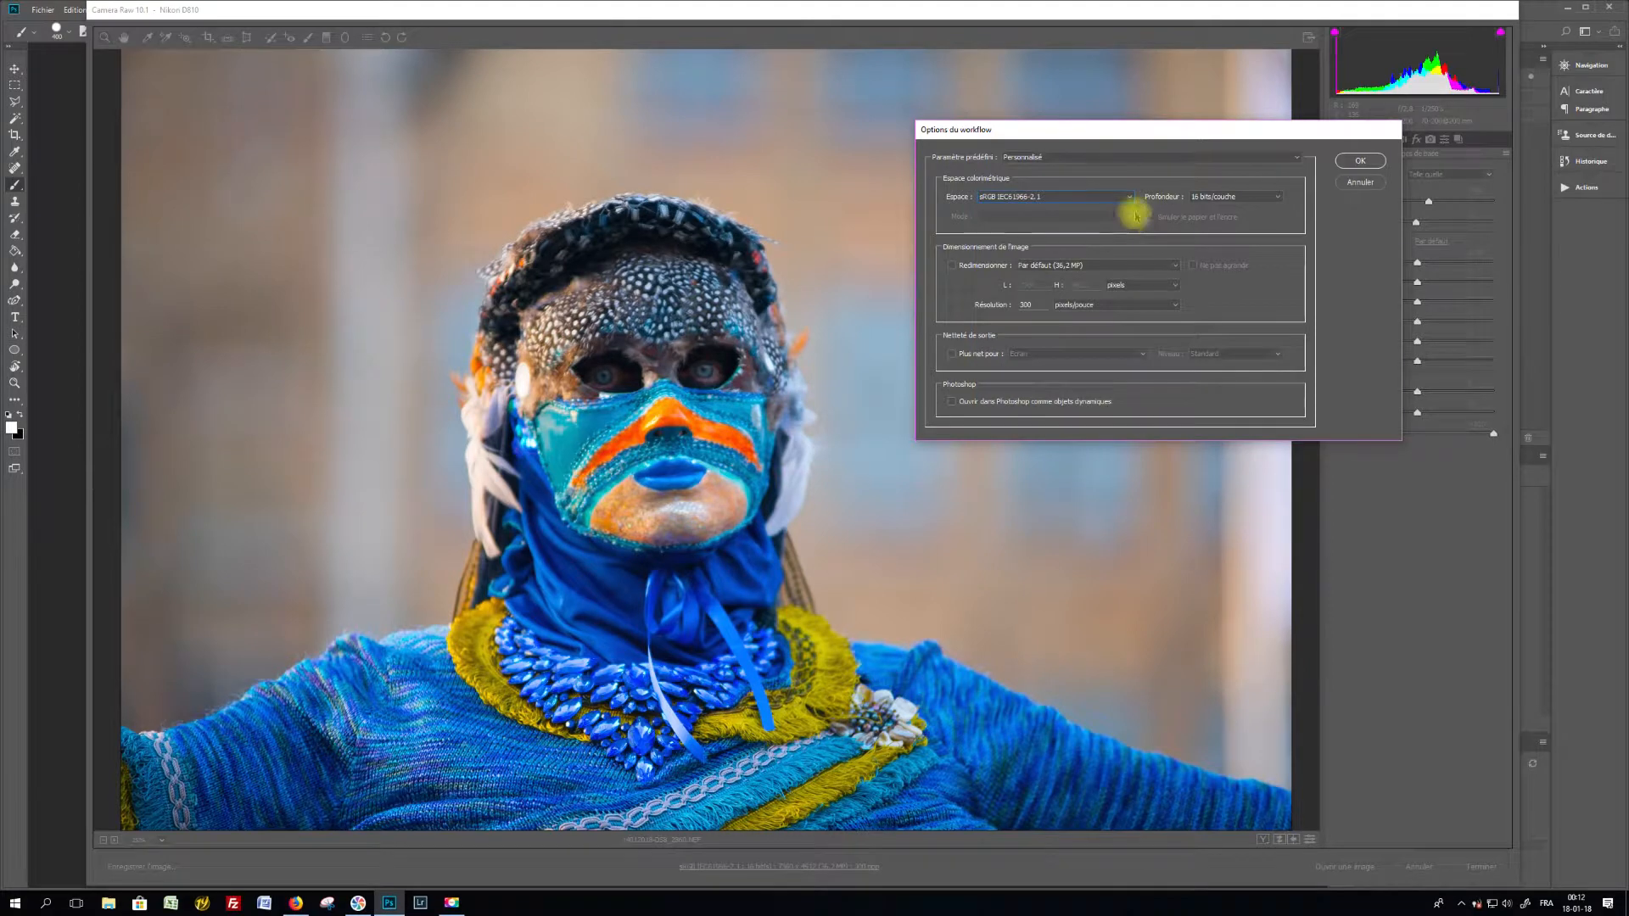
Step: Apply Coated FOGRA39 (ISO 12647-2:2004) as the output colour space and turn on the unprintable-colours warning
left_click(1077, 198)
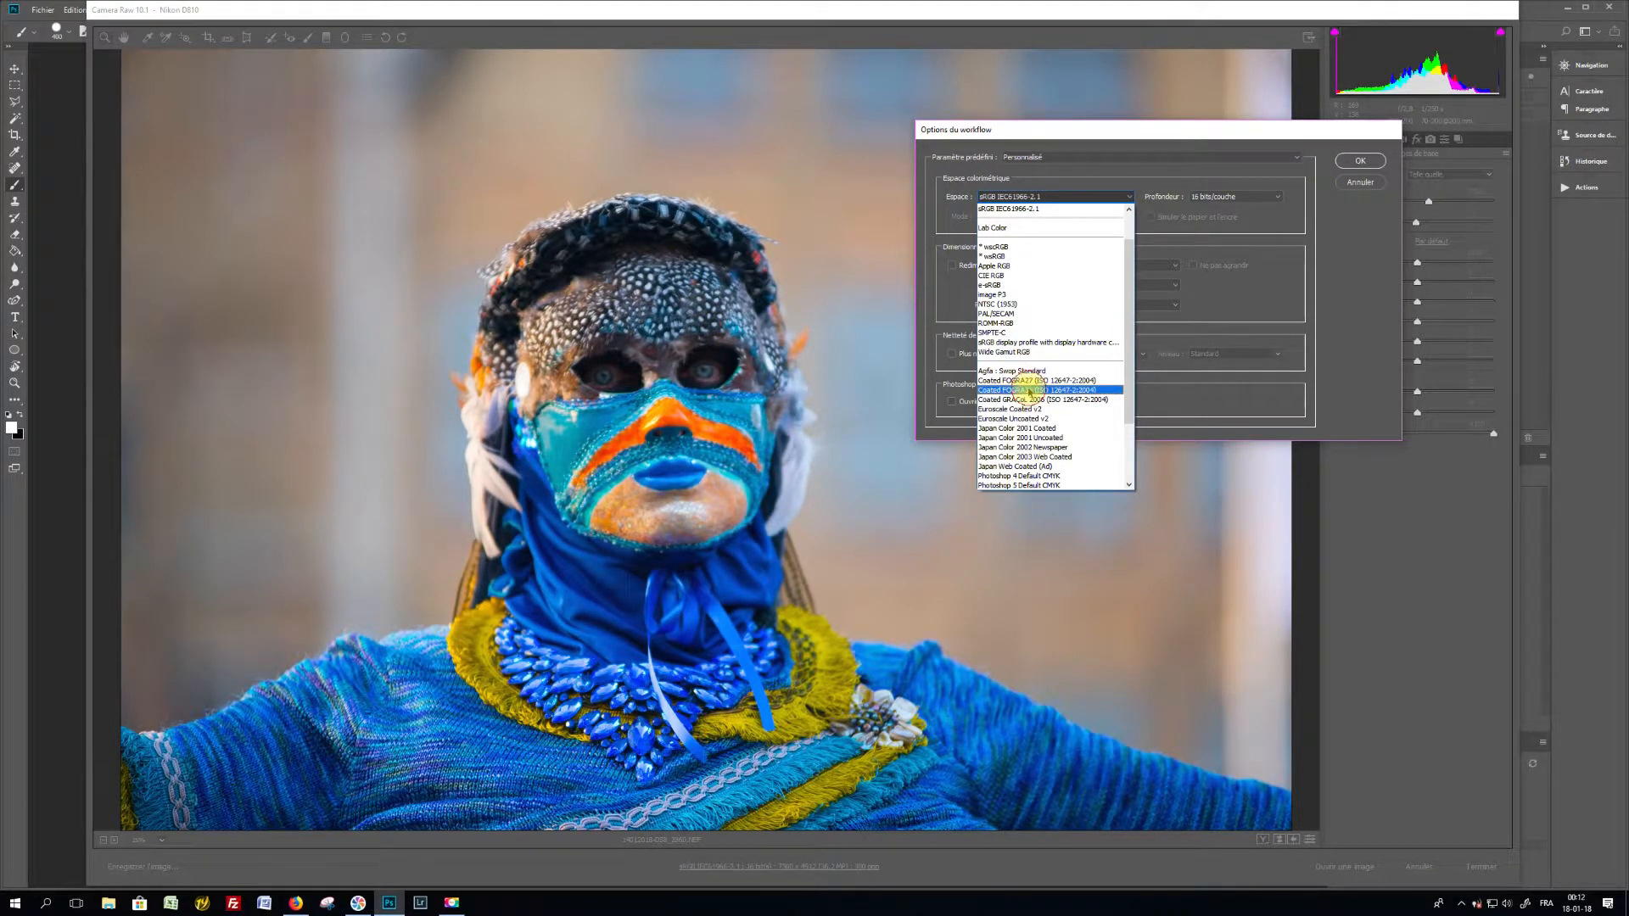
left_click(1028, 390)
left_click(1360, 164)
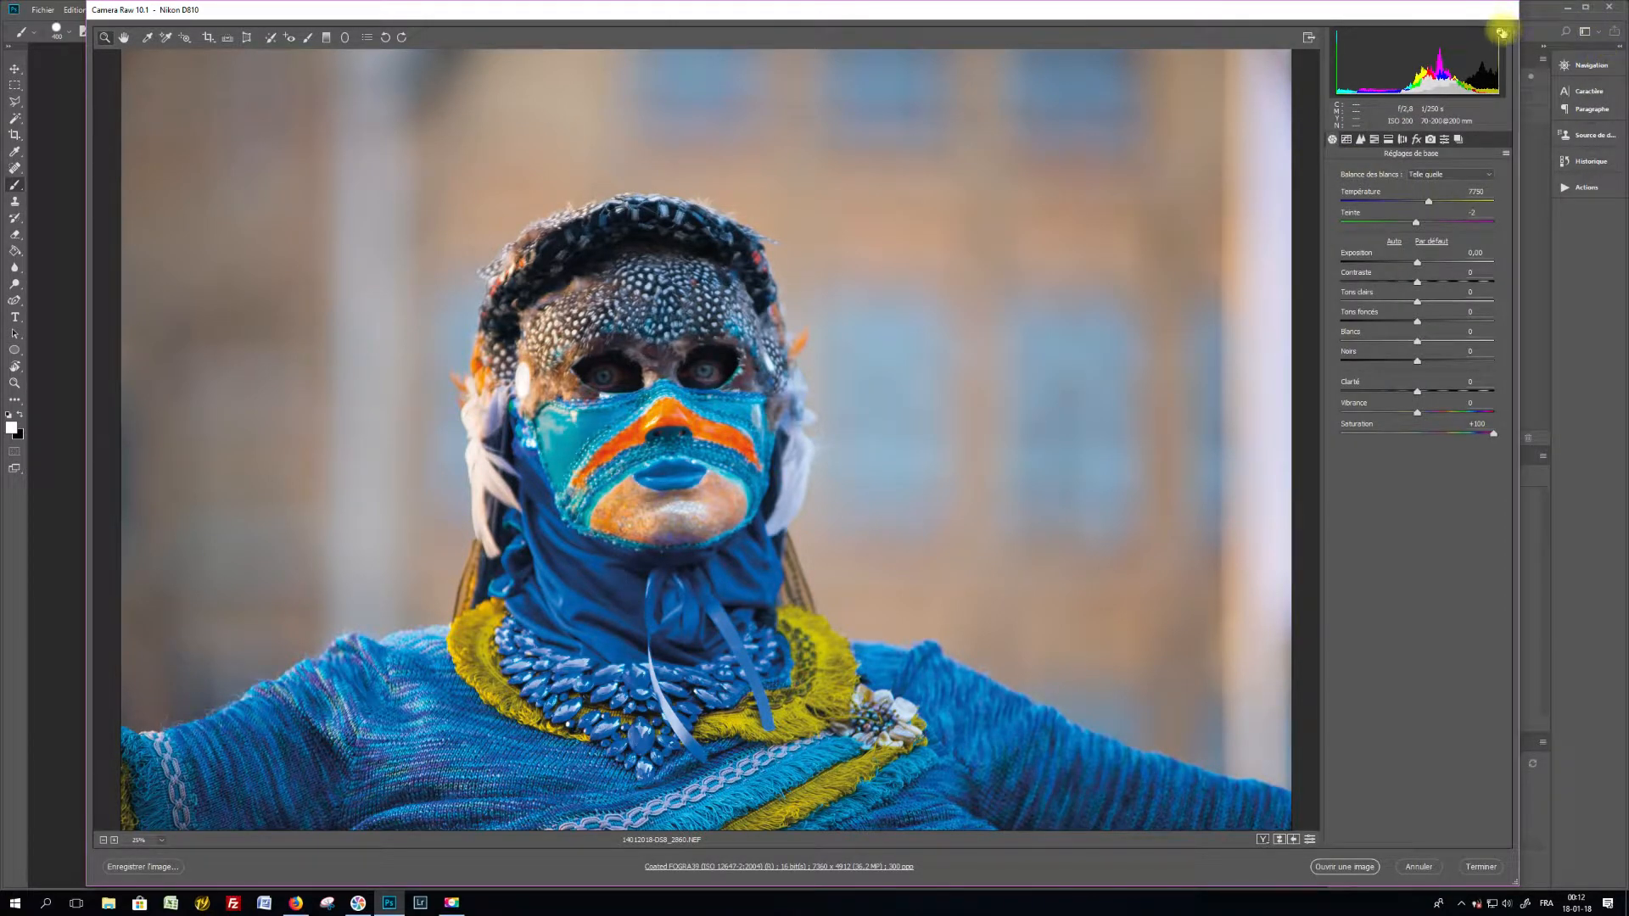
left_click(1501, 33)
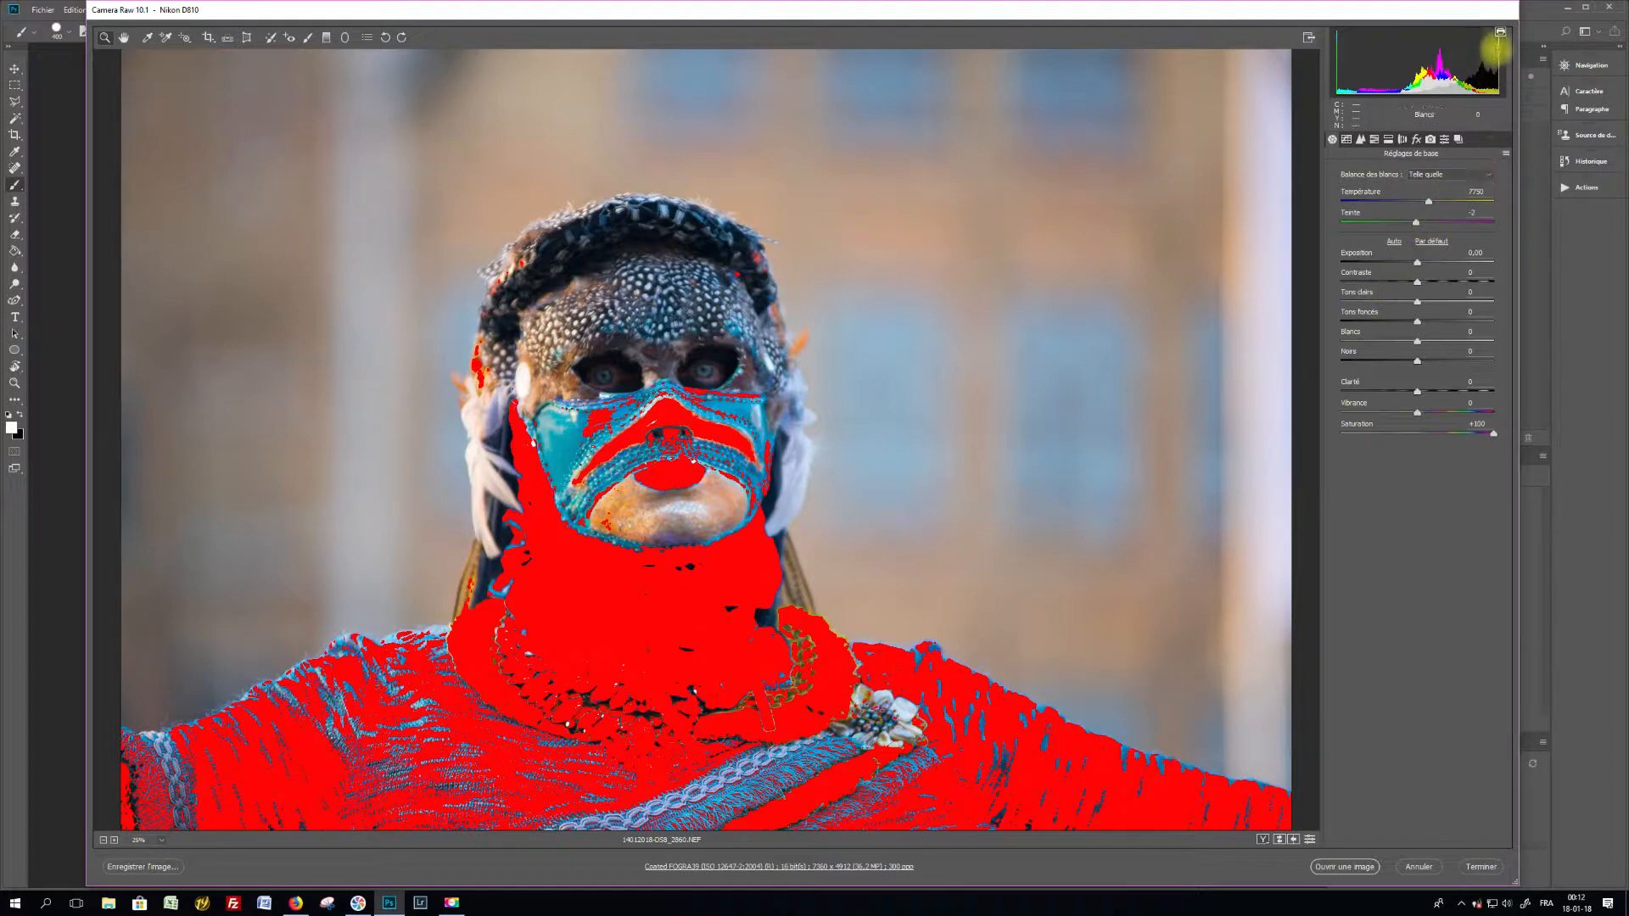
left_click(1501, 32)
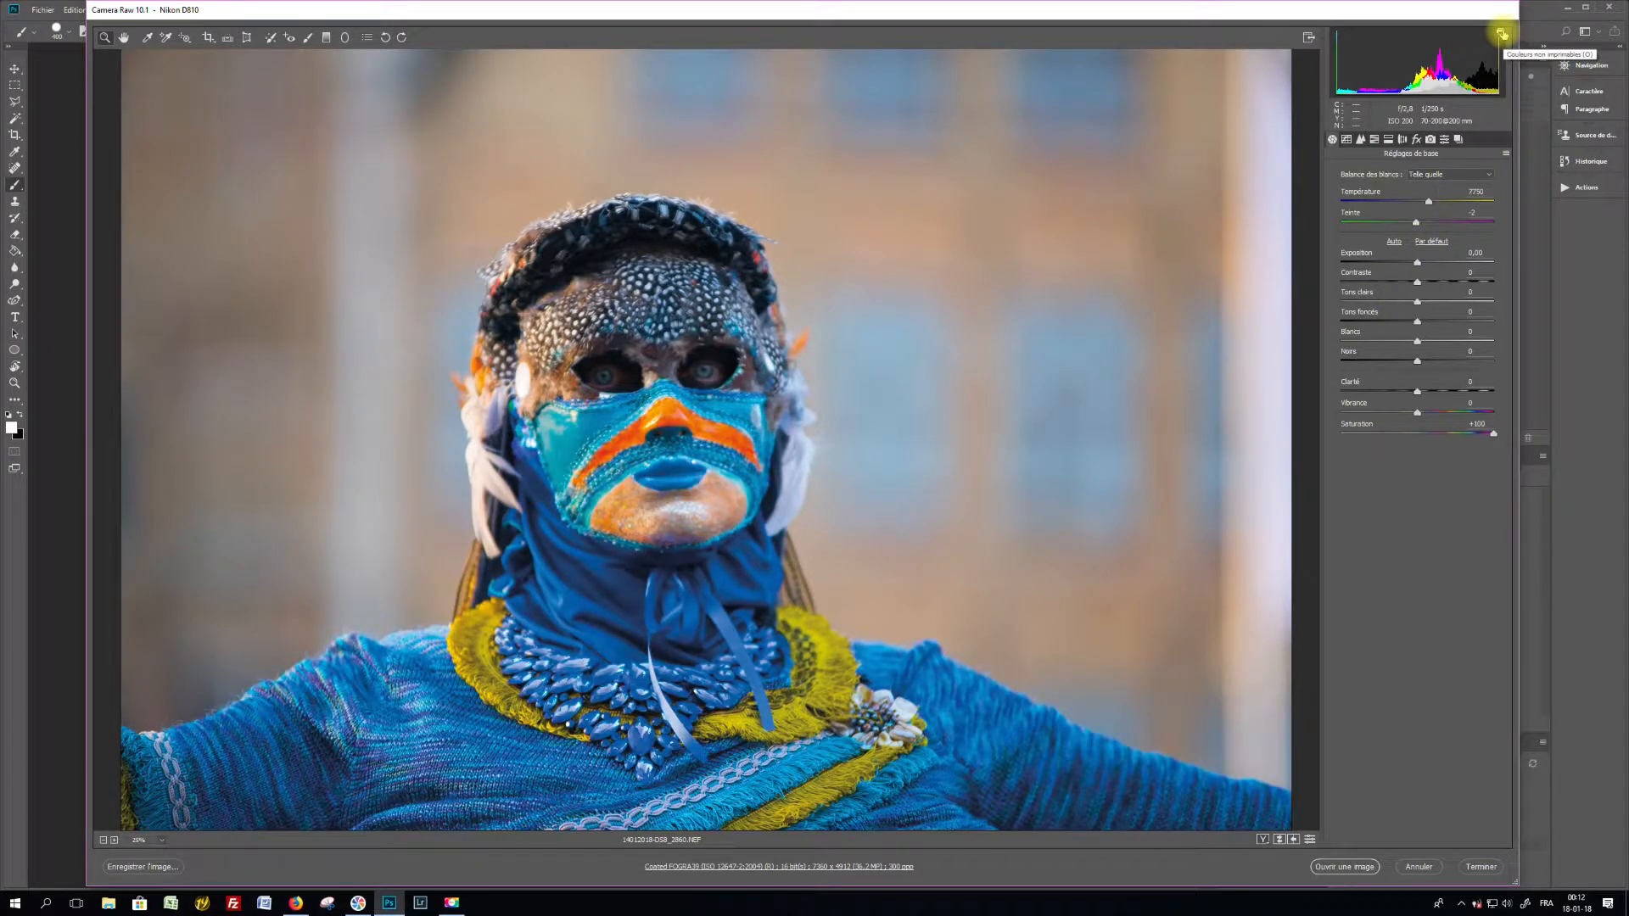
left_click(1501, 34)
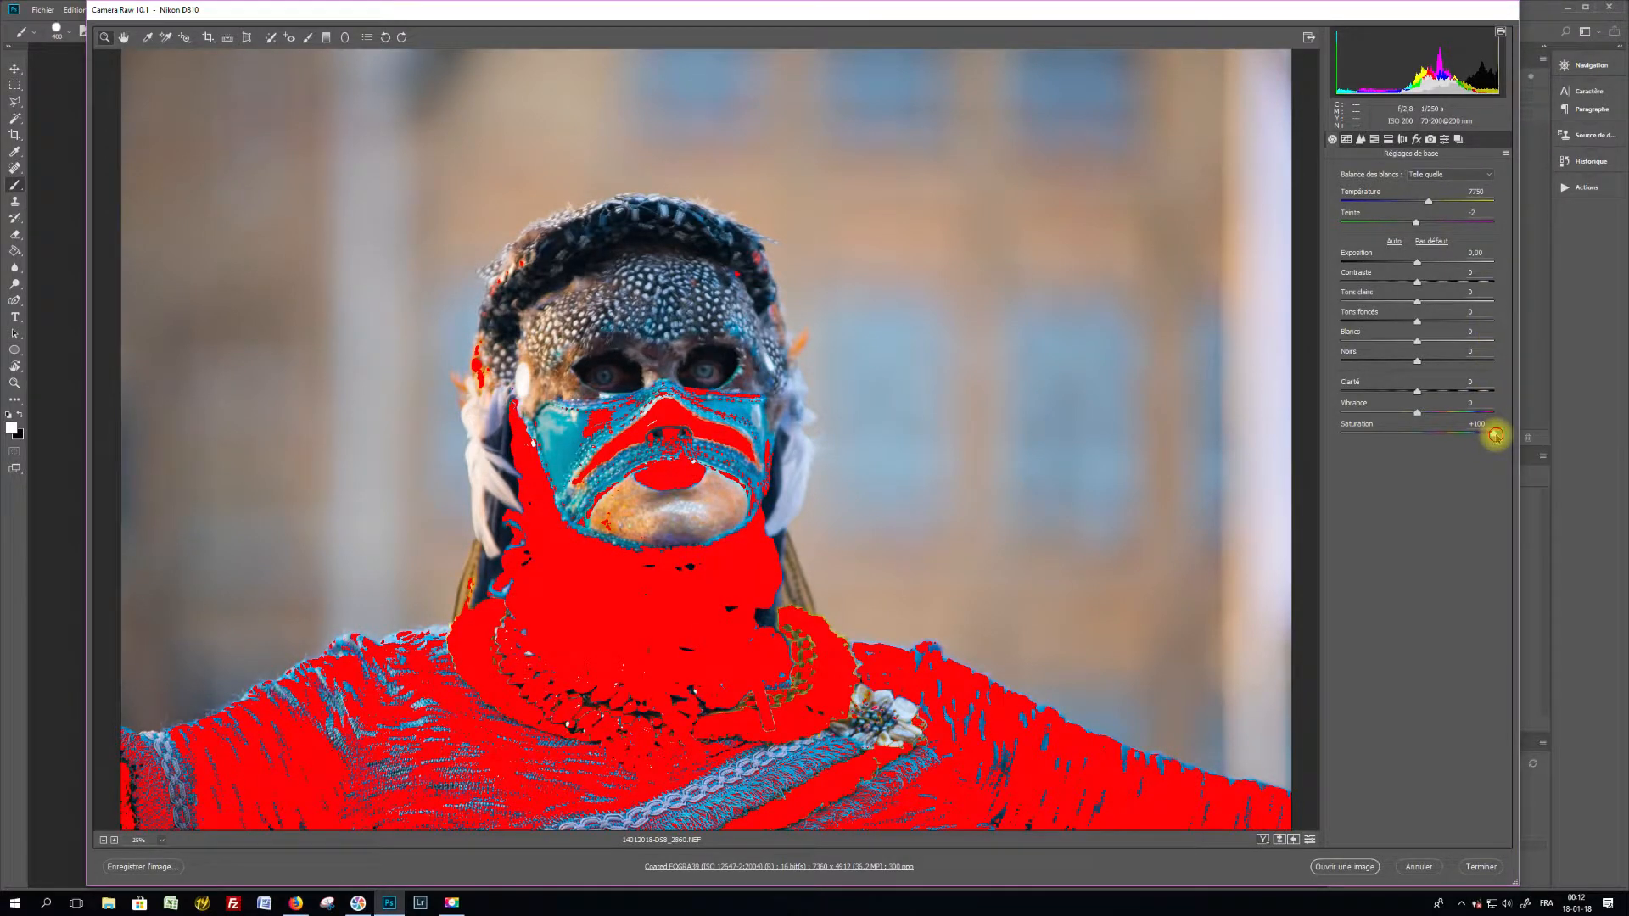
Step: Lower saturation to about -5 and vibrance to about -18, with highlights at -20 and shadows at +63
left_click_drag(1495, 435, 1395, 413)
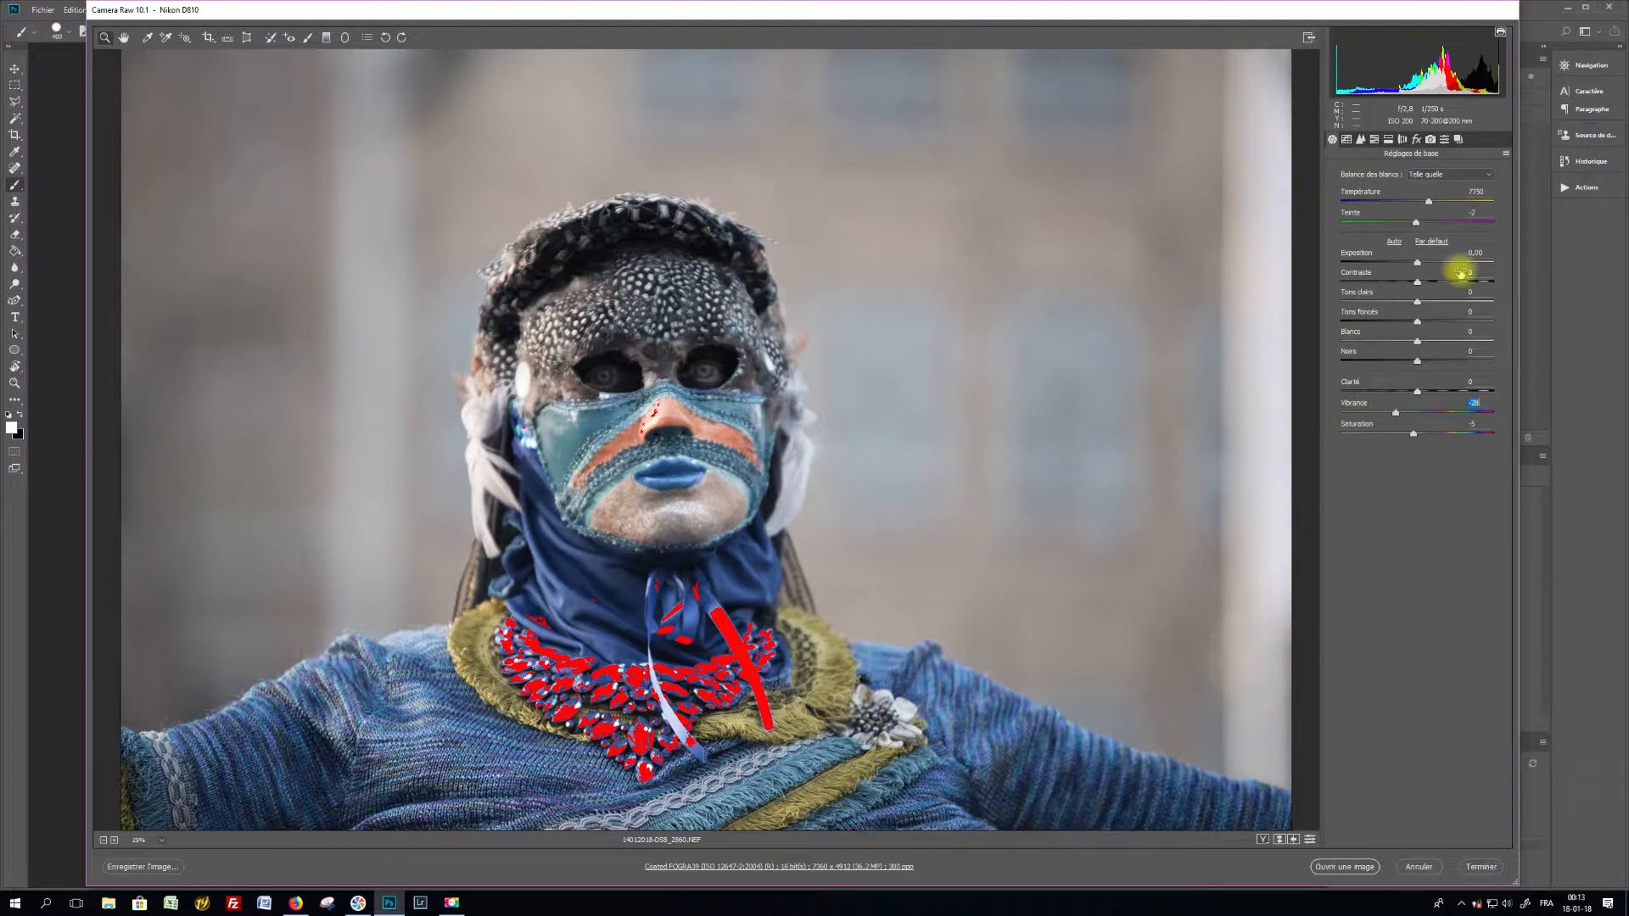
left_click_drag(1418, 302, 1451, 301)
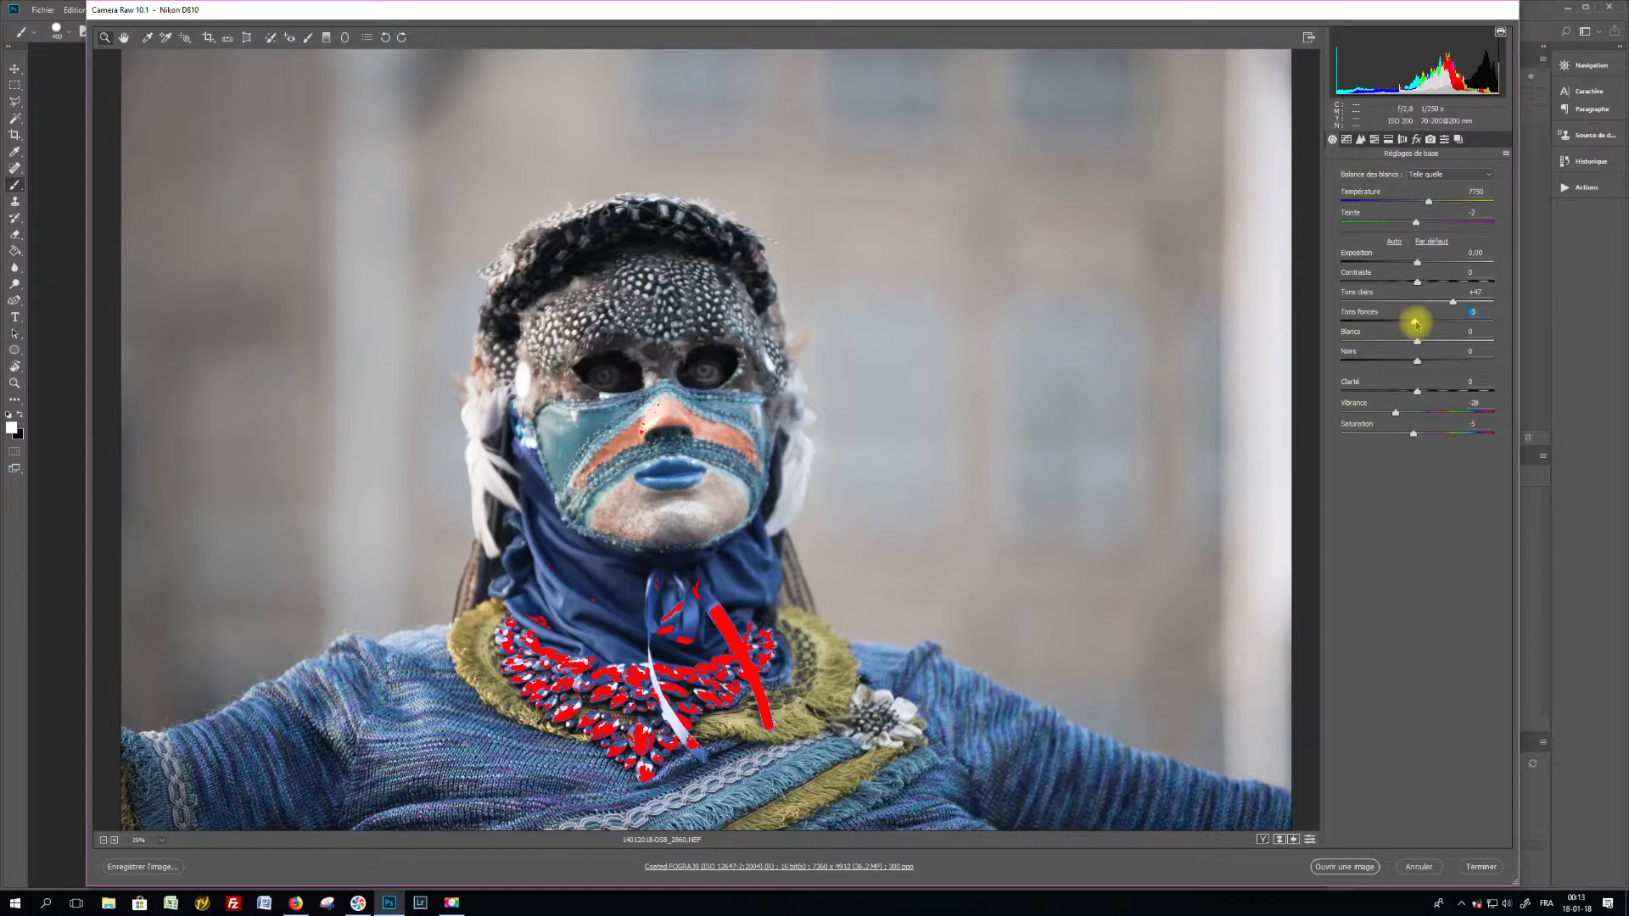
mouse_move(1451, 301)
left_mouse_down()
mouse_move(1395, 316)
mouse_move(1401, 301)
mouse_move(1465, 323)
left_mouse_up()
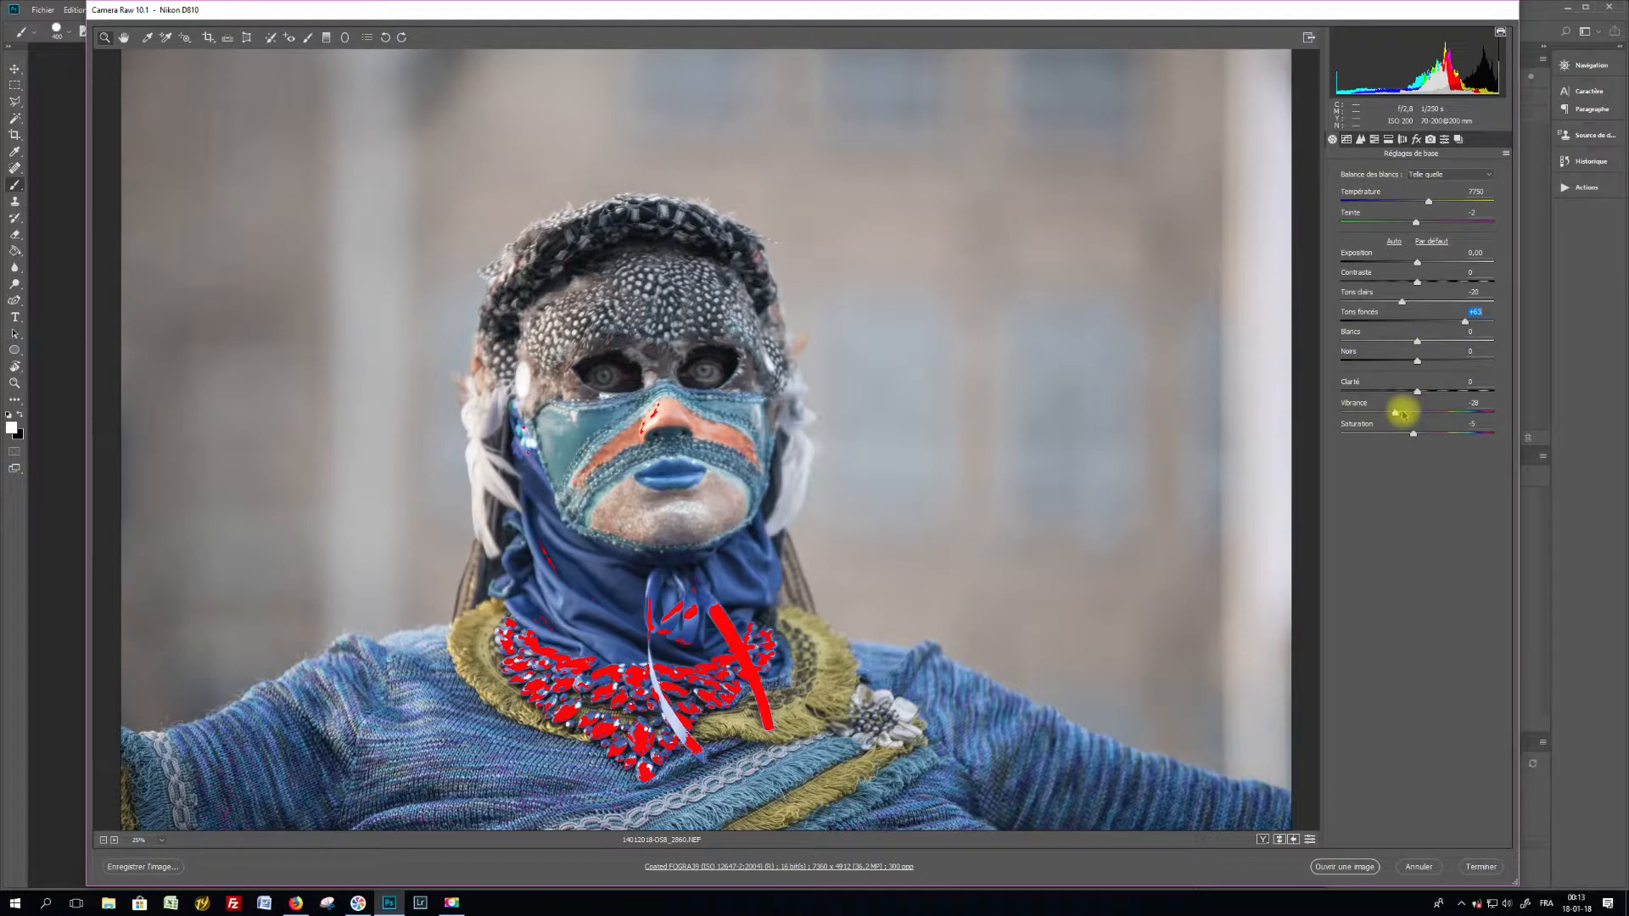
left_click_drag(1398, 414, 1404, 412)
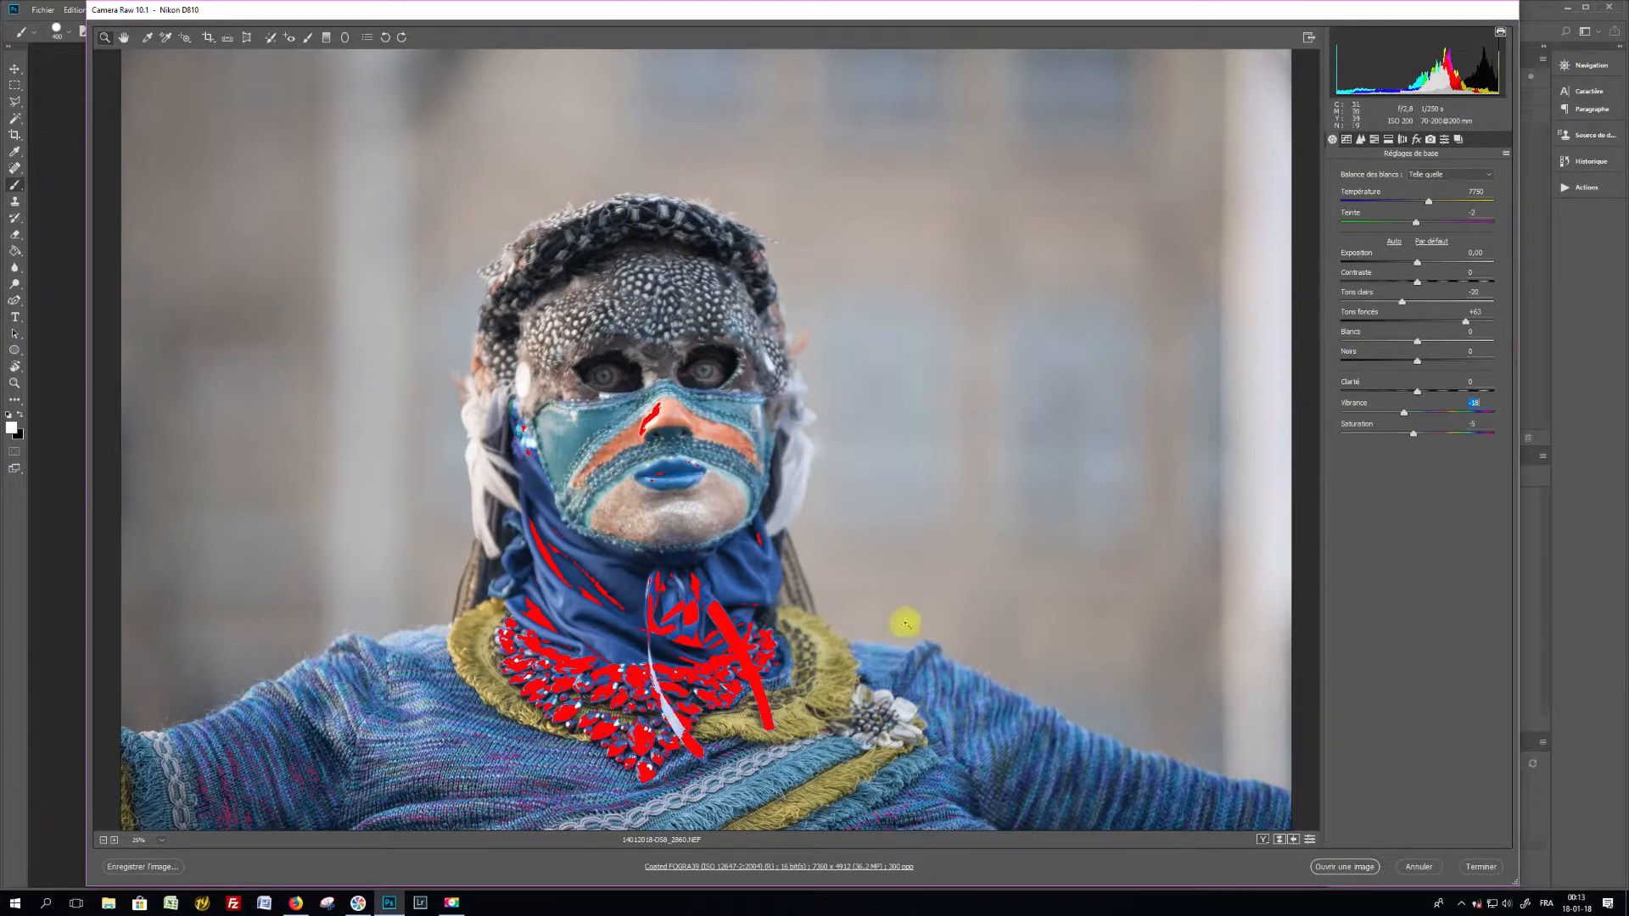
Step: Change the output colour space from Coated FOGRA39 to sRGB IEC61966-2.1 and apply the workflow options
left_click(825, 867)
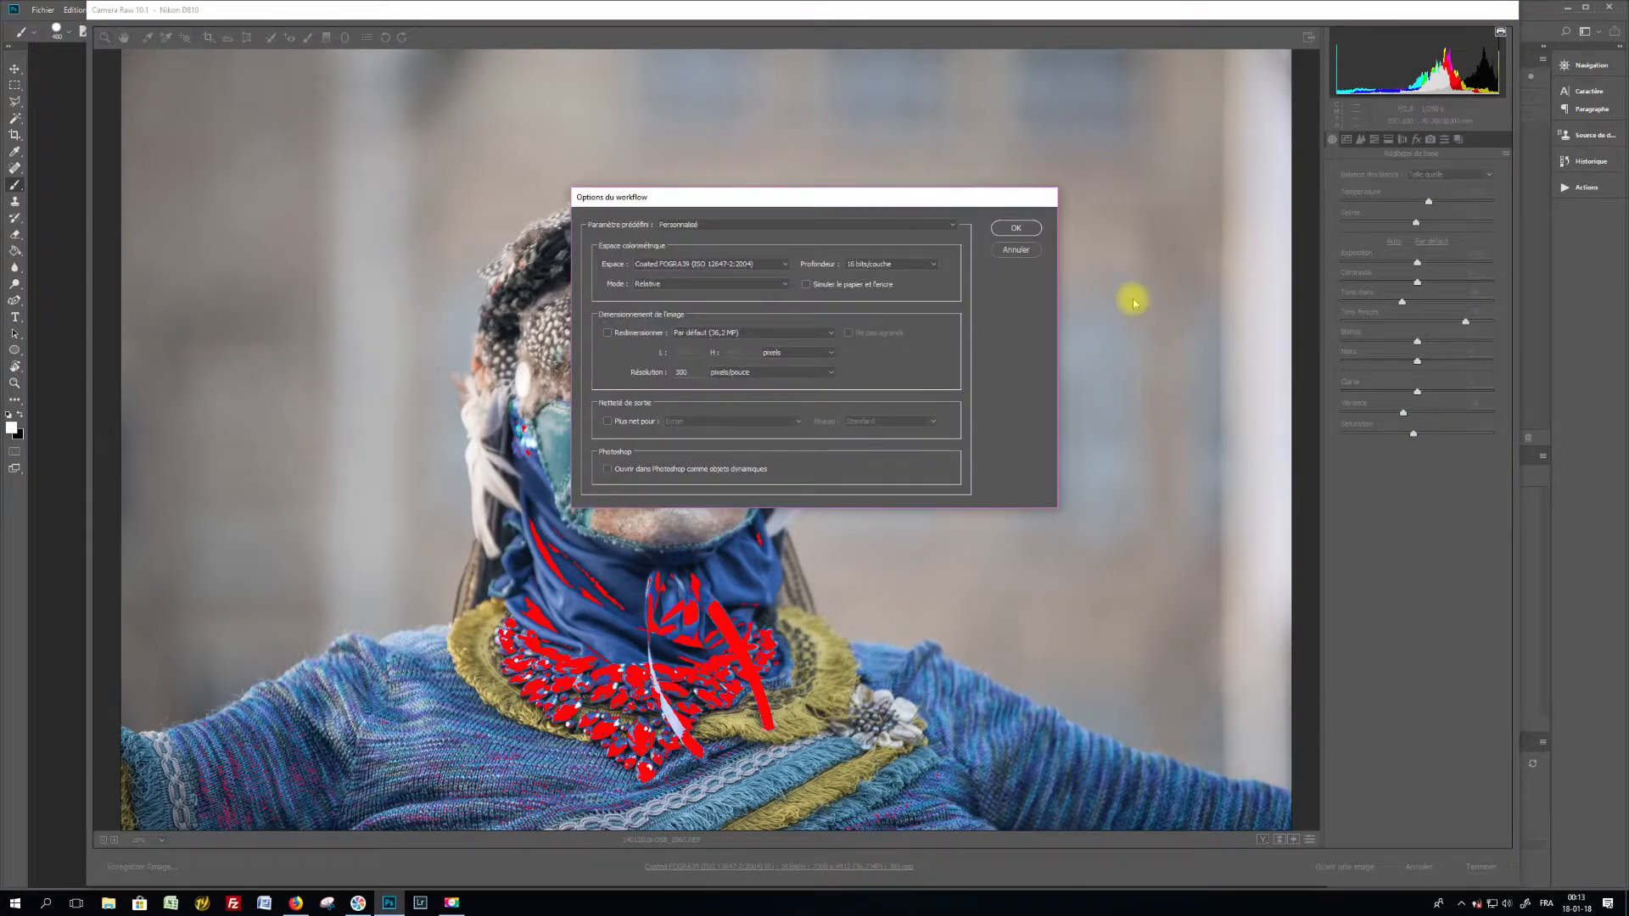
left_click(781, 265)
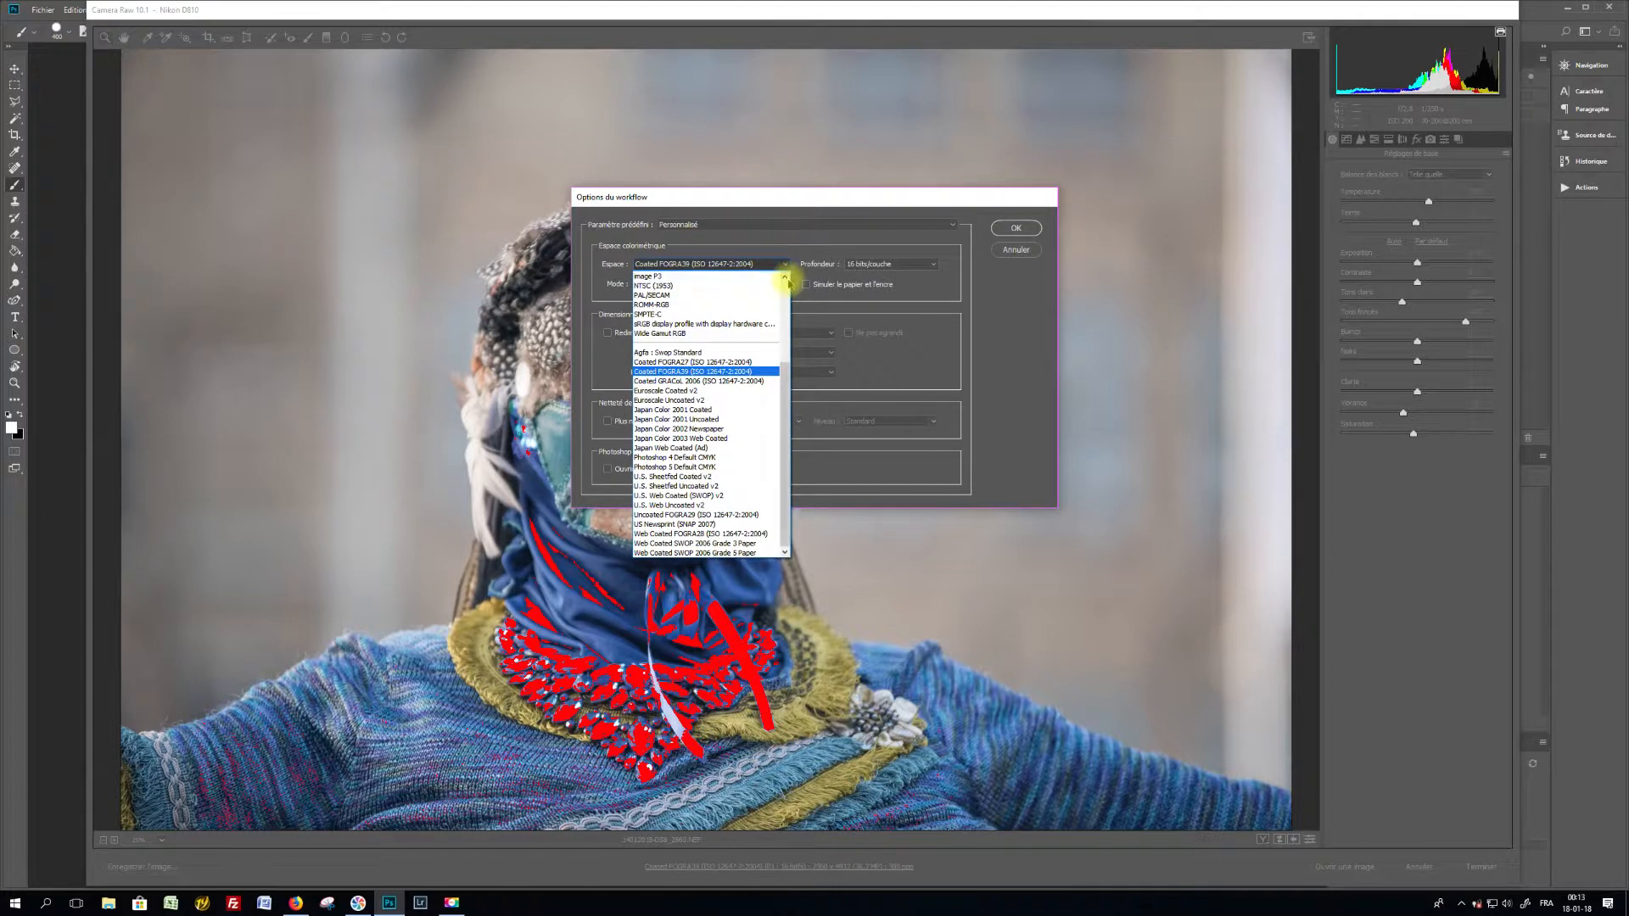
scroll(788, 284, "up", 5)
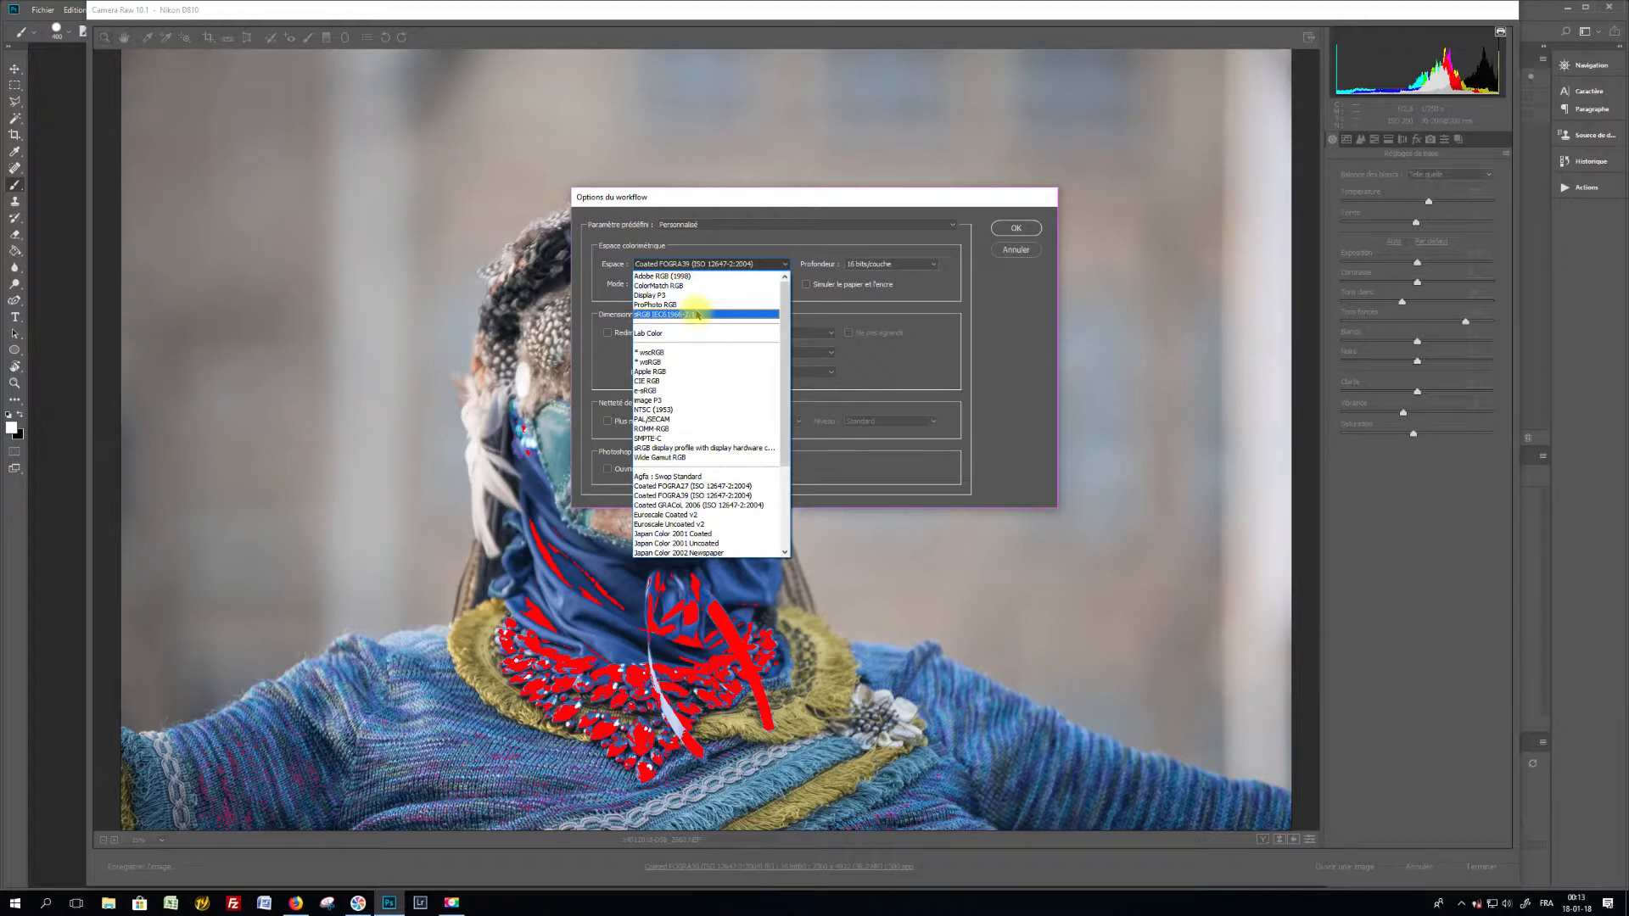
left_click(696, 313)
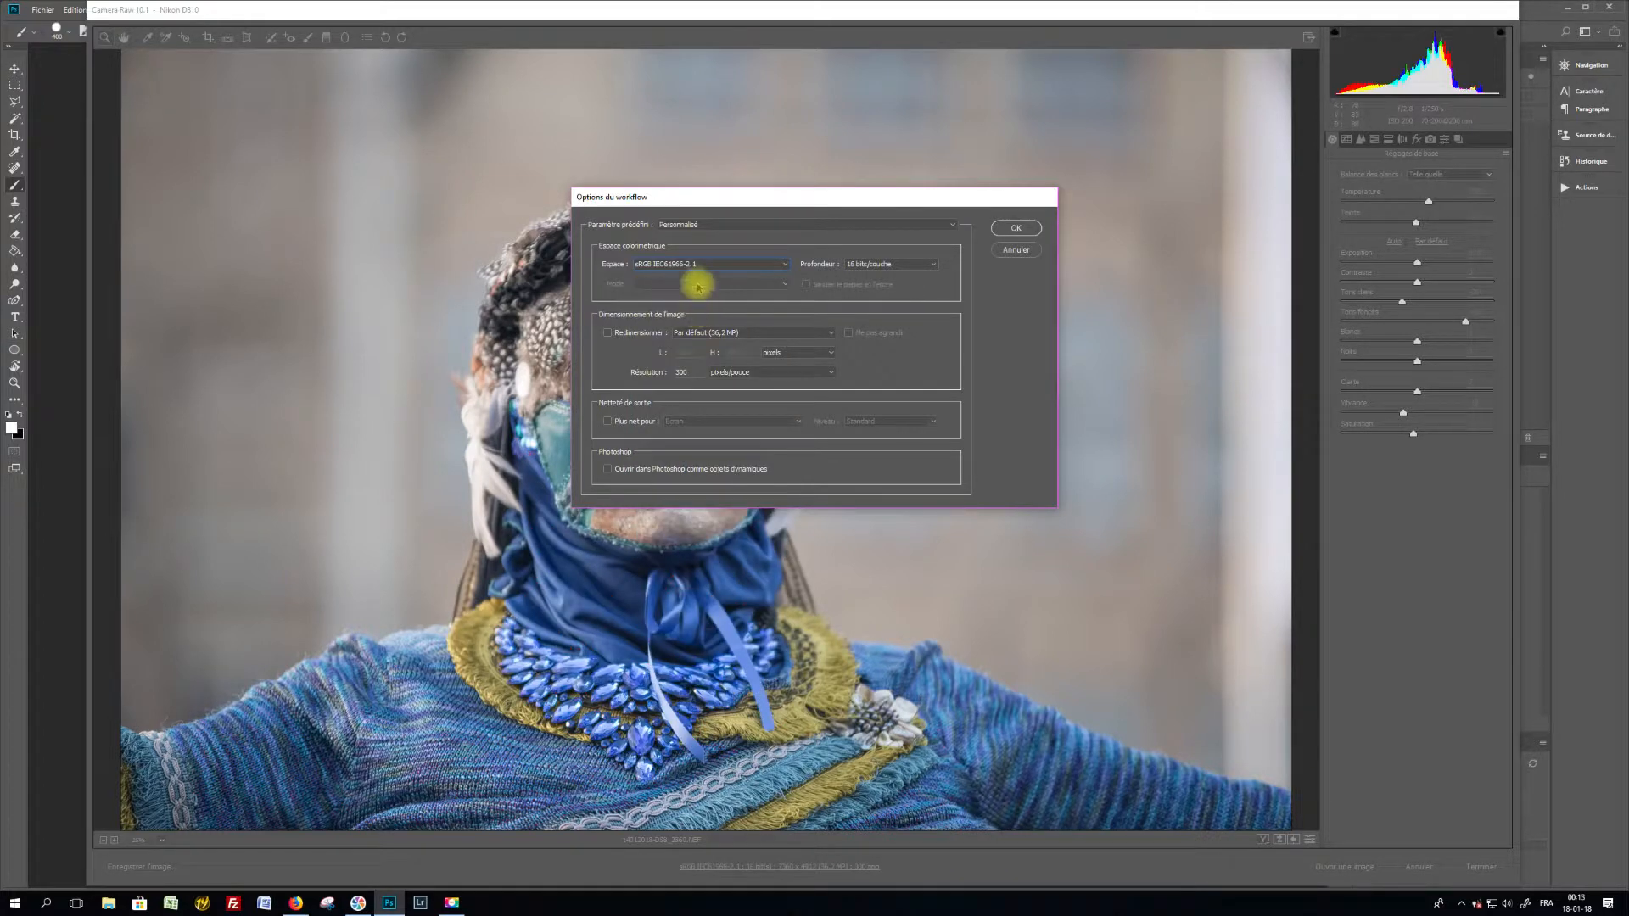
left_click(1029, 228)
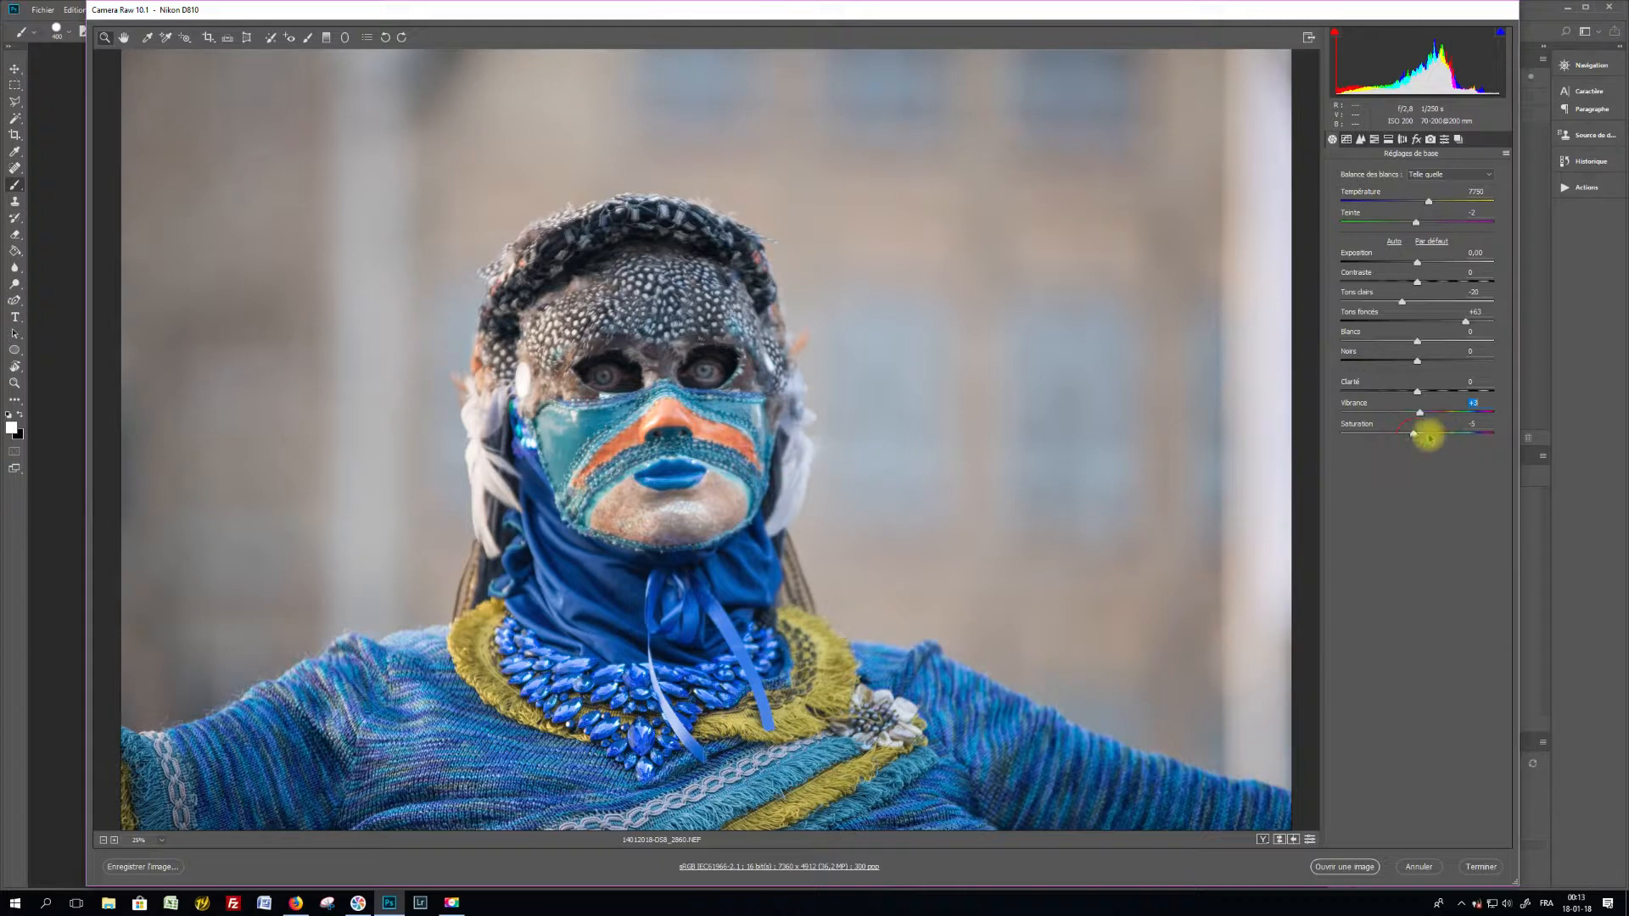
Step: Raise vibrance to about +3 and saturation to about +26, and turn on the highlight clipping warning
left_click_drag(1410, 435, 1424, 432)
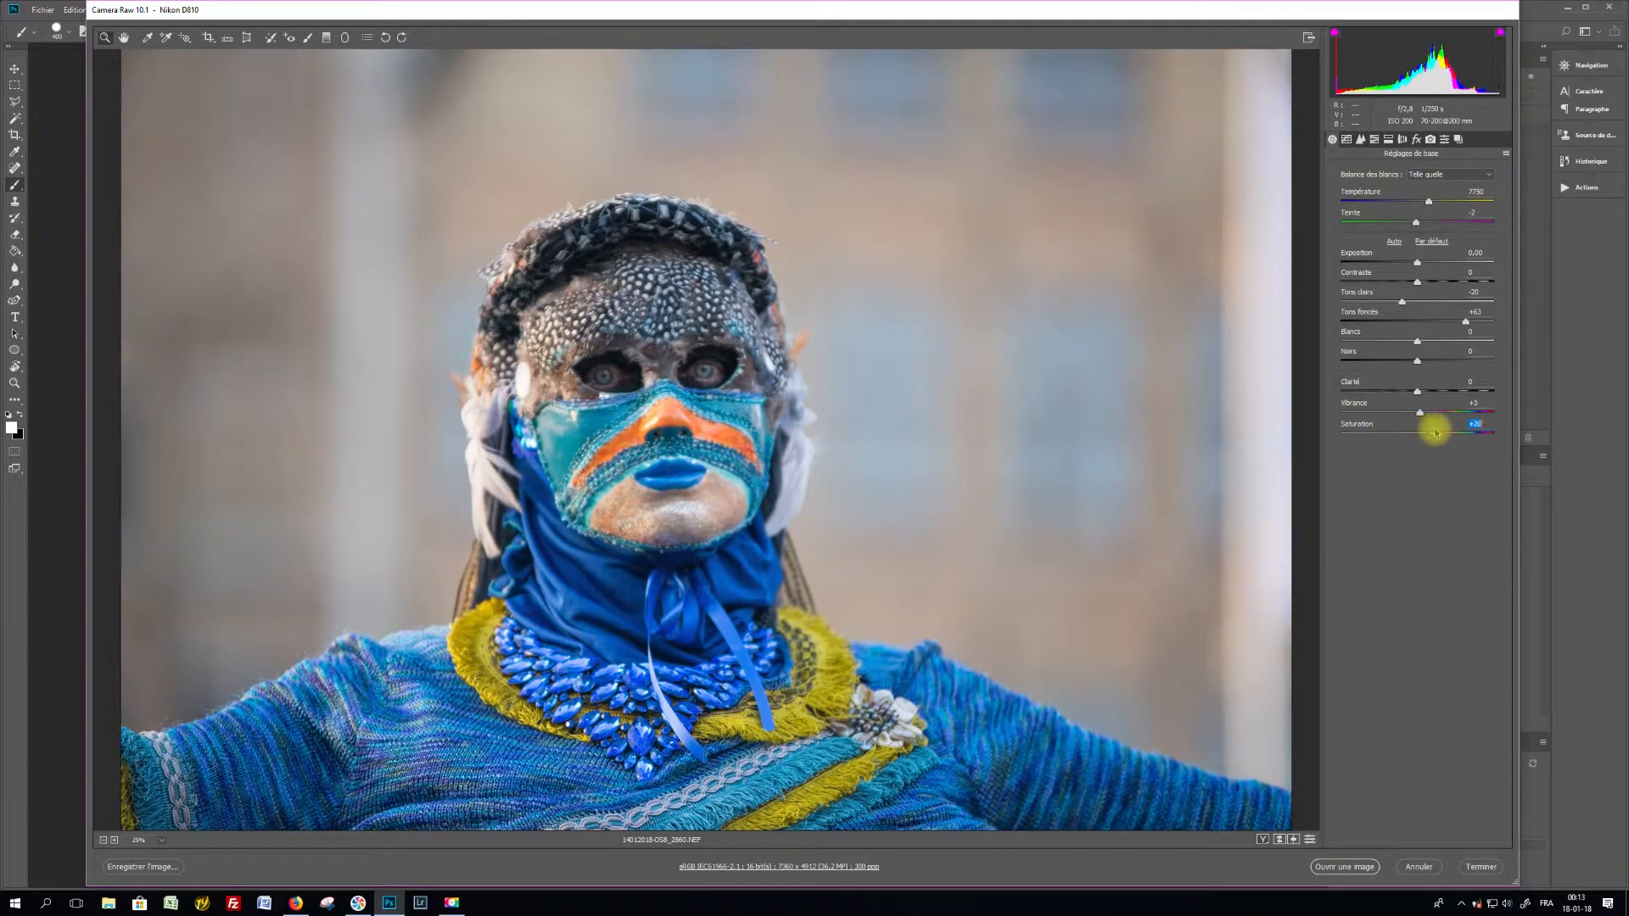
left_click(1501, 32)
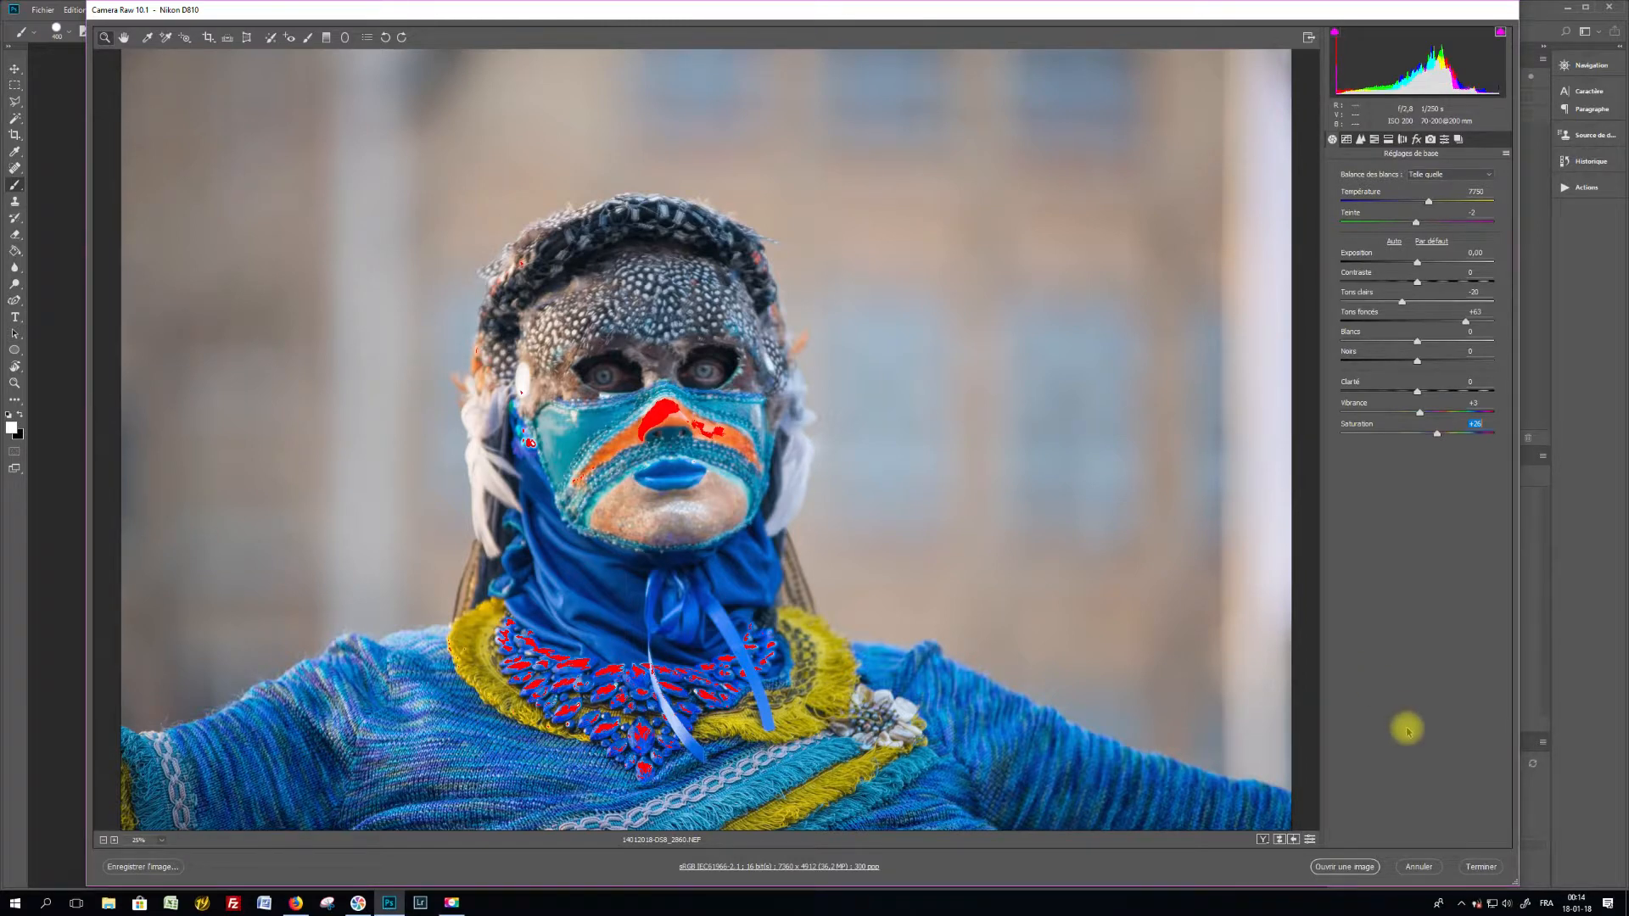
Step: Open the adjusted raw photo in Photoshop and set the document status information to show the document profile
left_click(1349, 866)
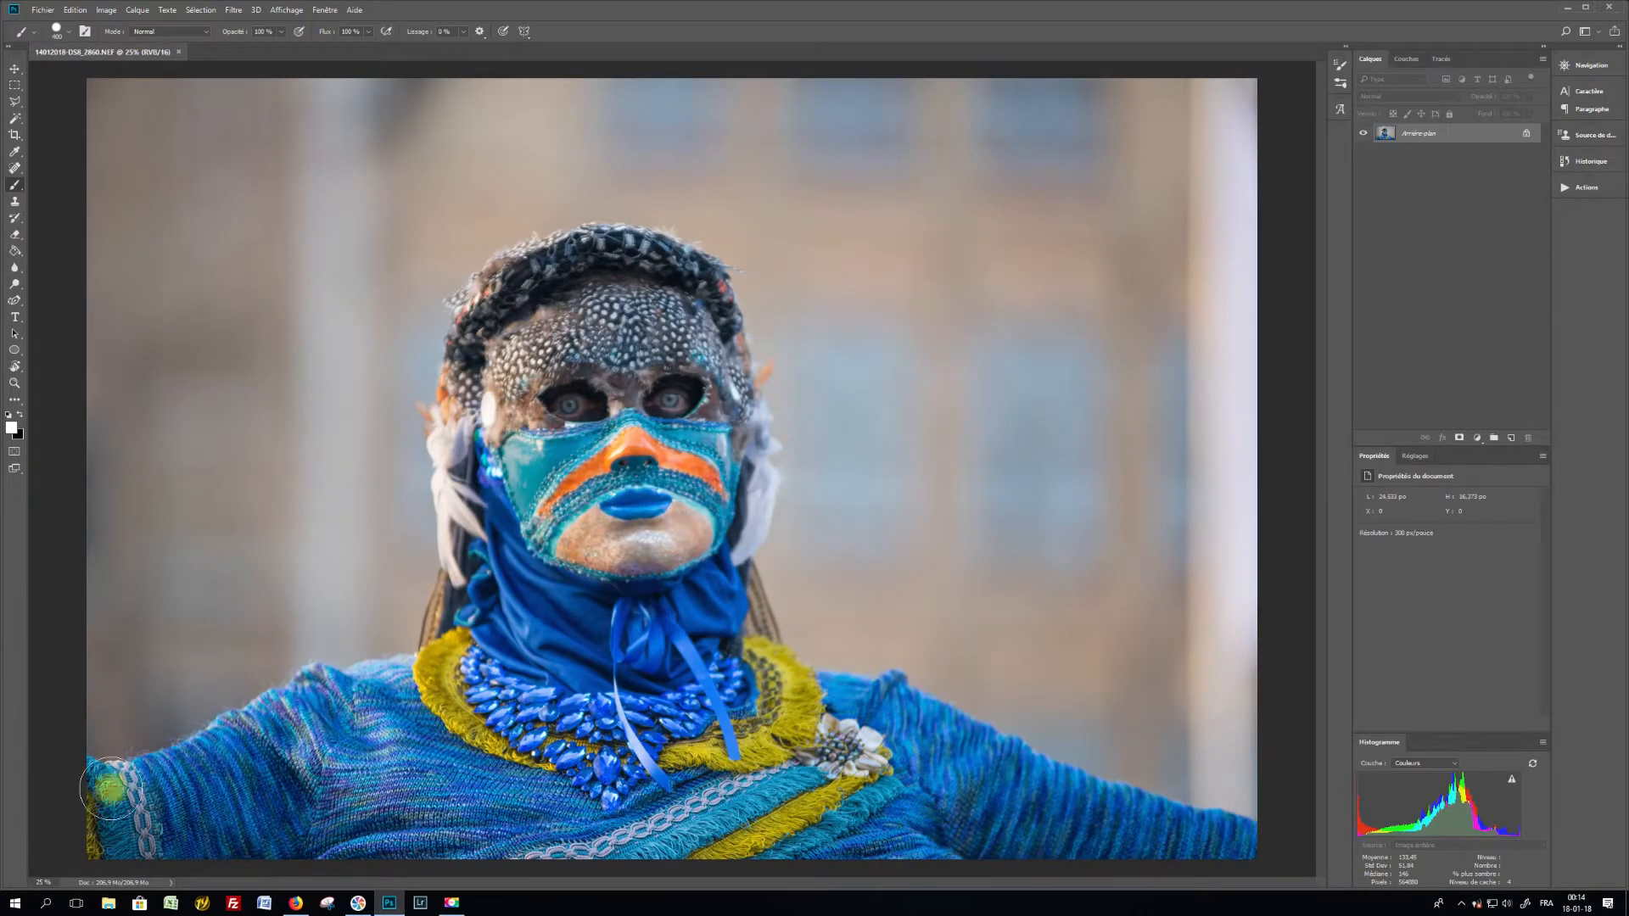
left_click(172, 885)
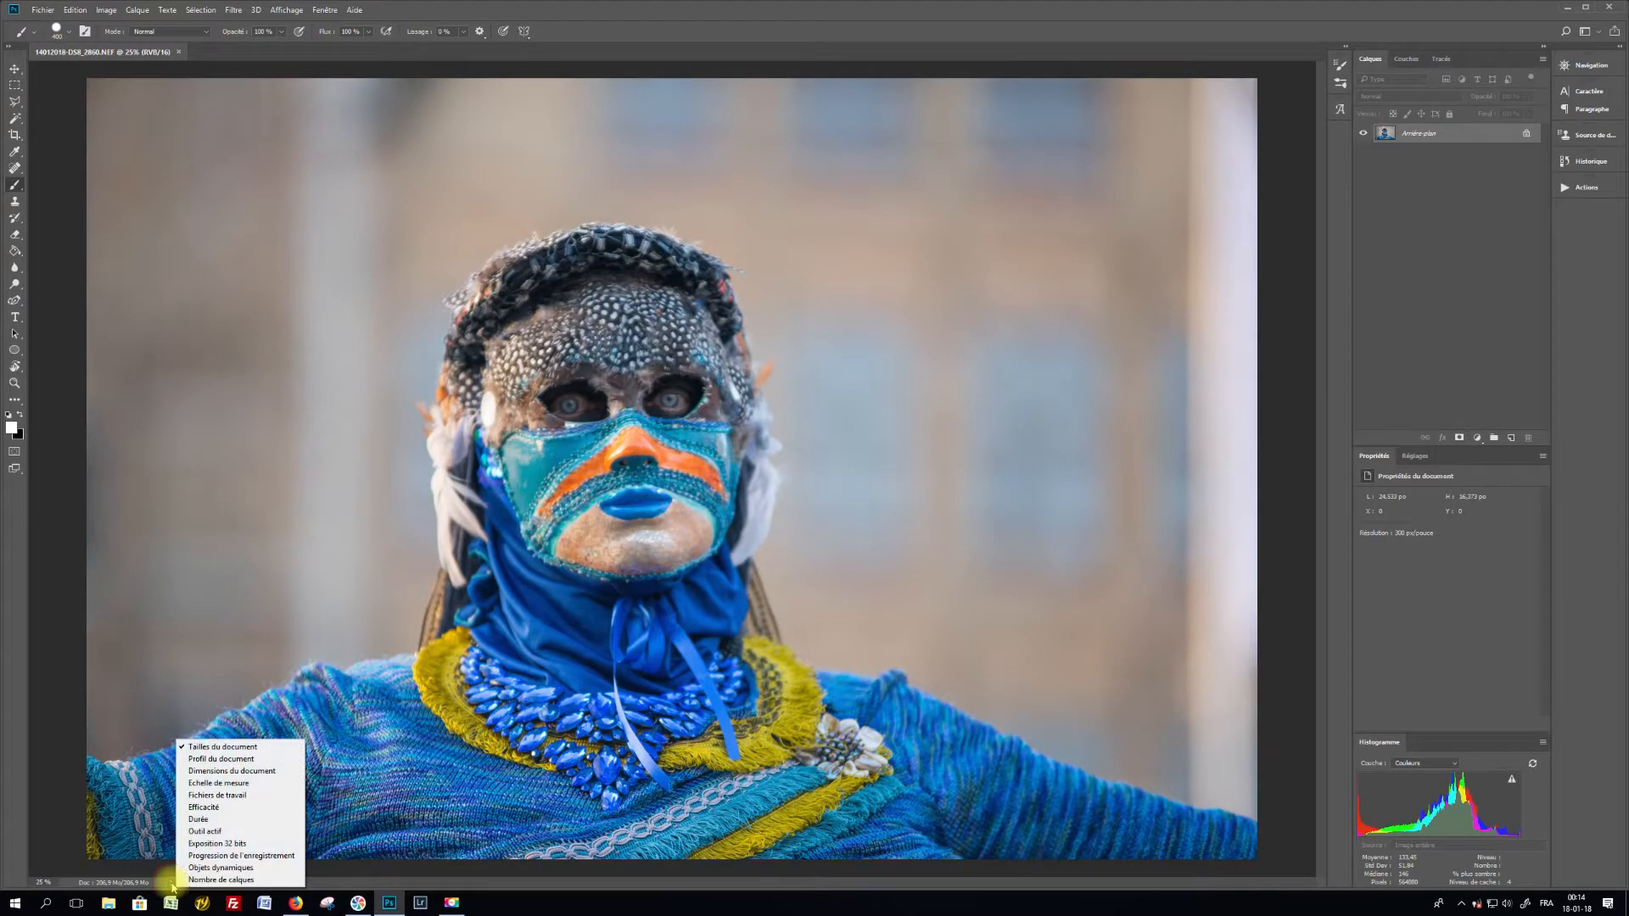
left_click(225, 760)
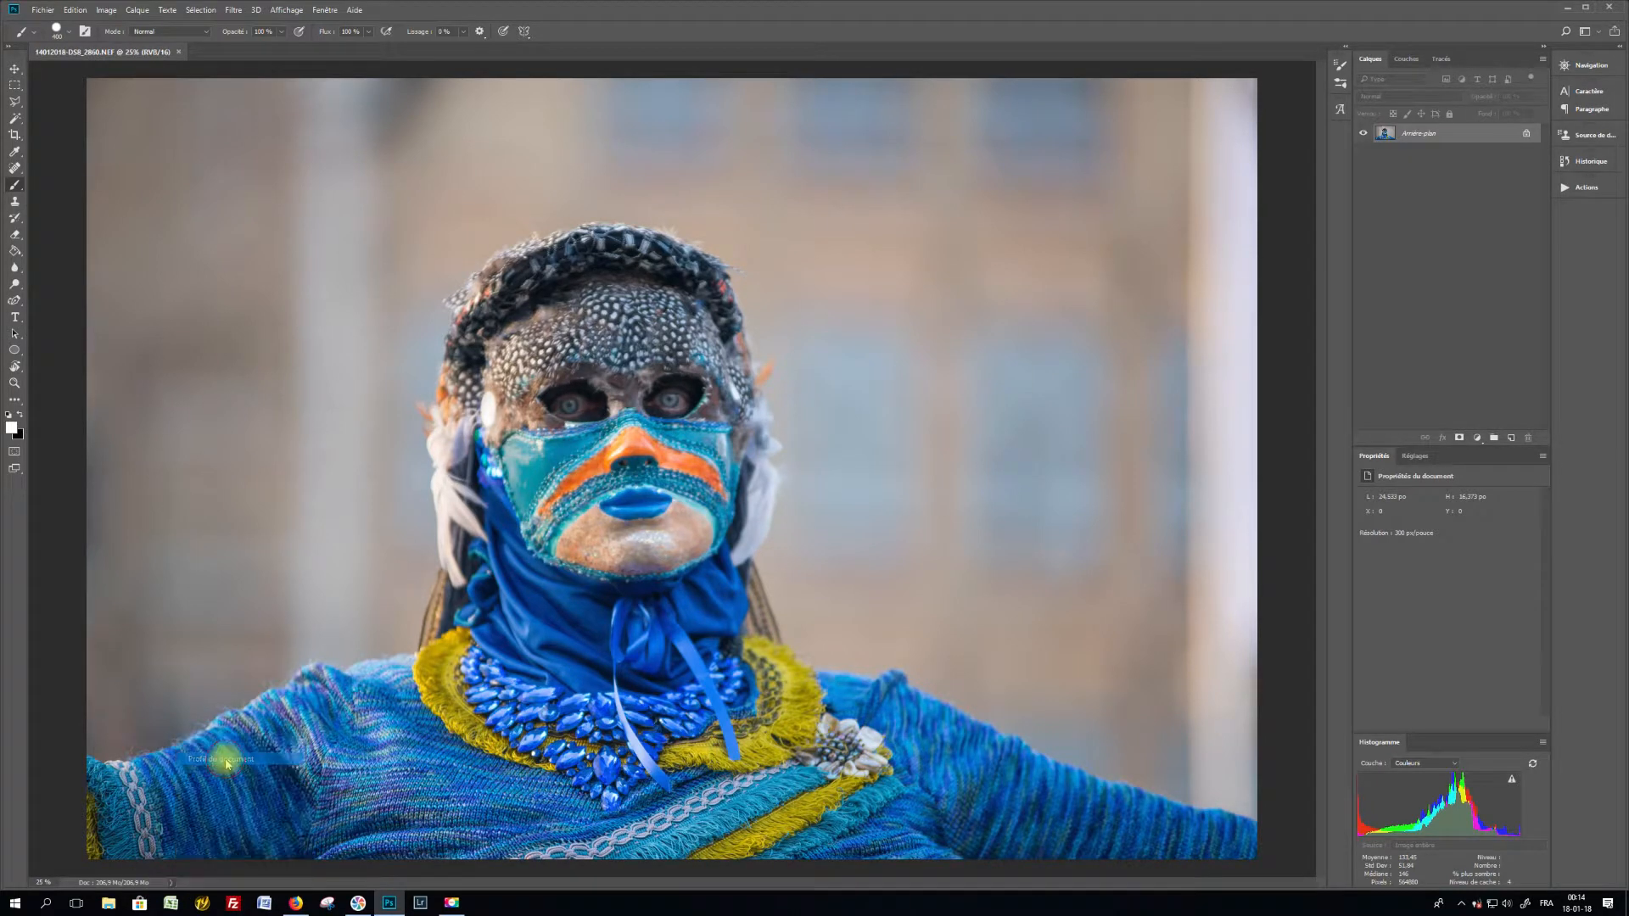